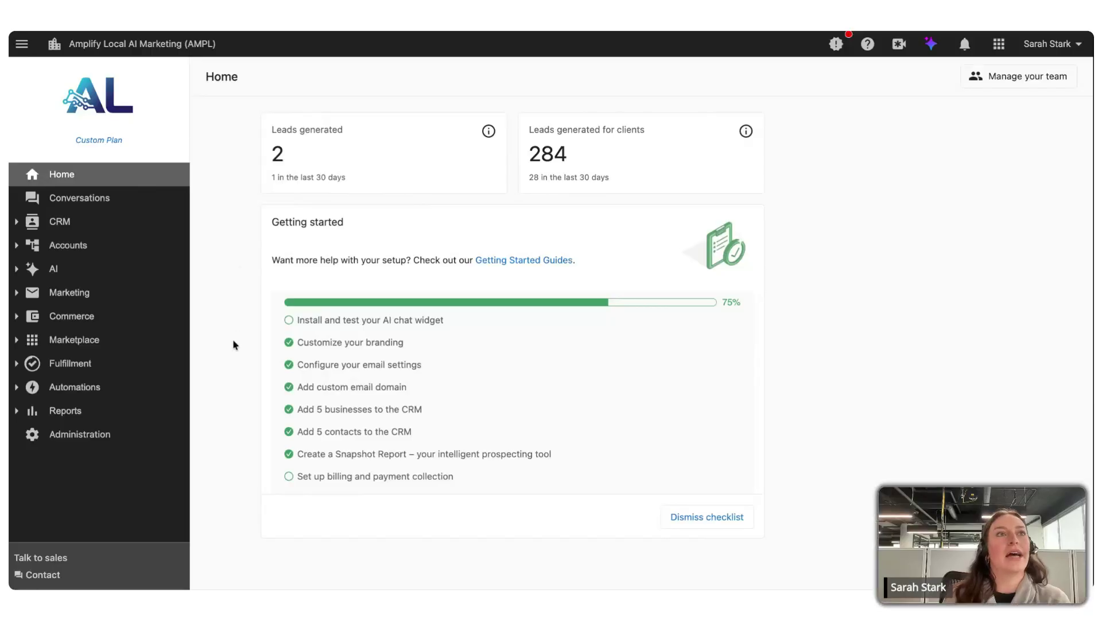
- Open the Marketplace's Discover Products catalogue
{"action": "left_click", "coordinate": [144, 348]}
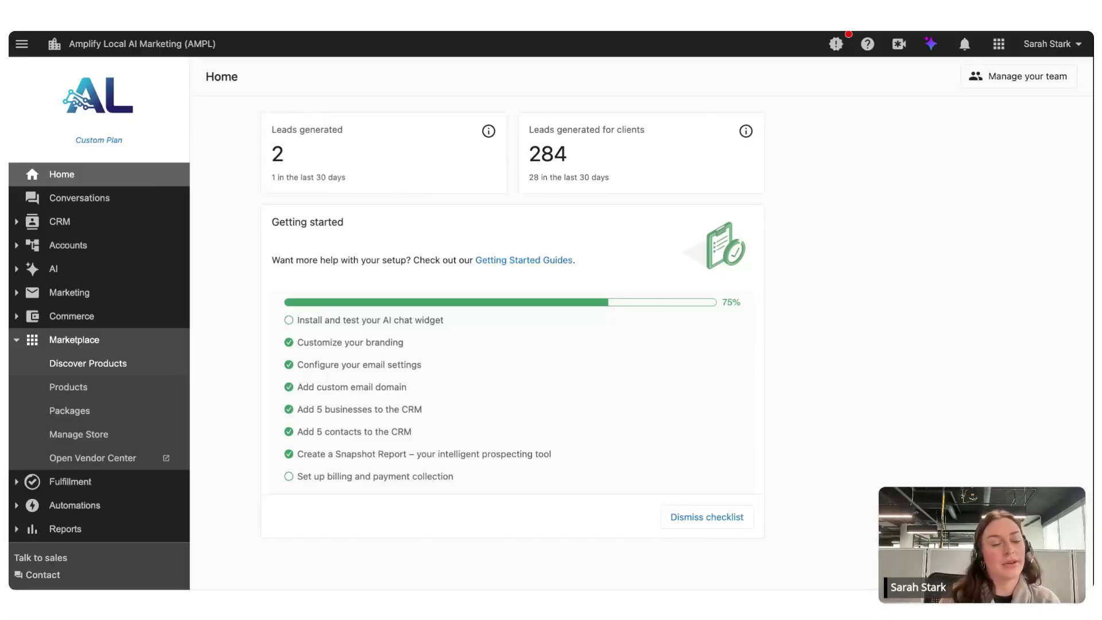
{"action": "left_click", "coordinate": [88, 363]}
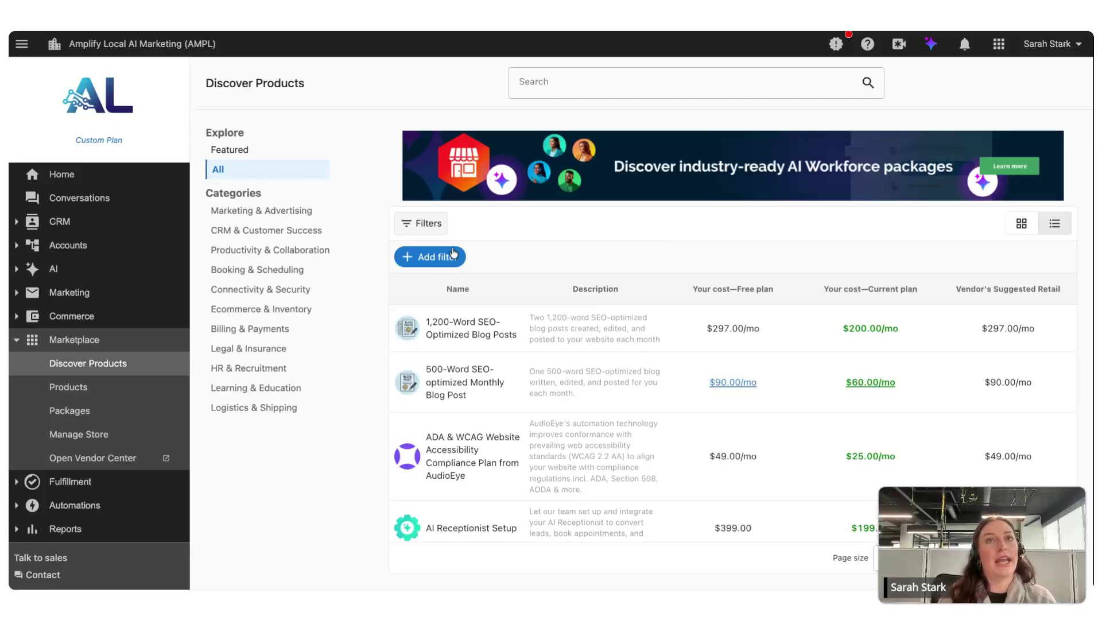
- Filter the product catalogue to items whose vendor is Vendasta and look through the listed products
{"action": "left_click", "coordinate": [424, 264]}
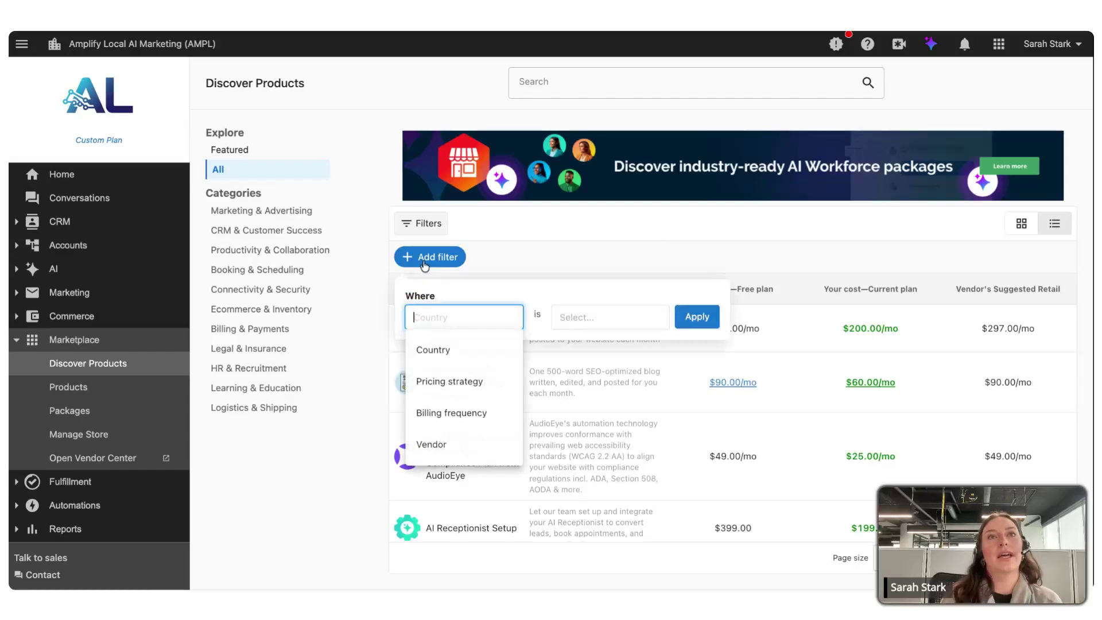
{"action": "left_click", "coordinate": [474, 453]}
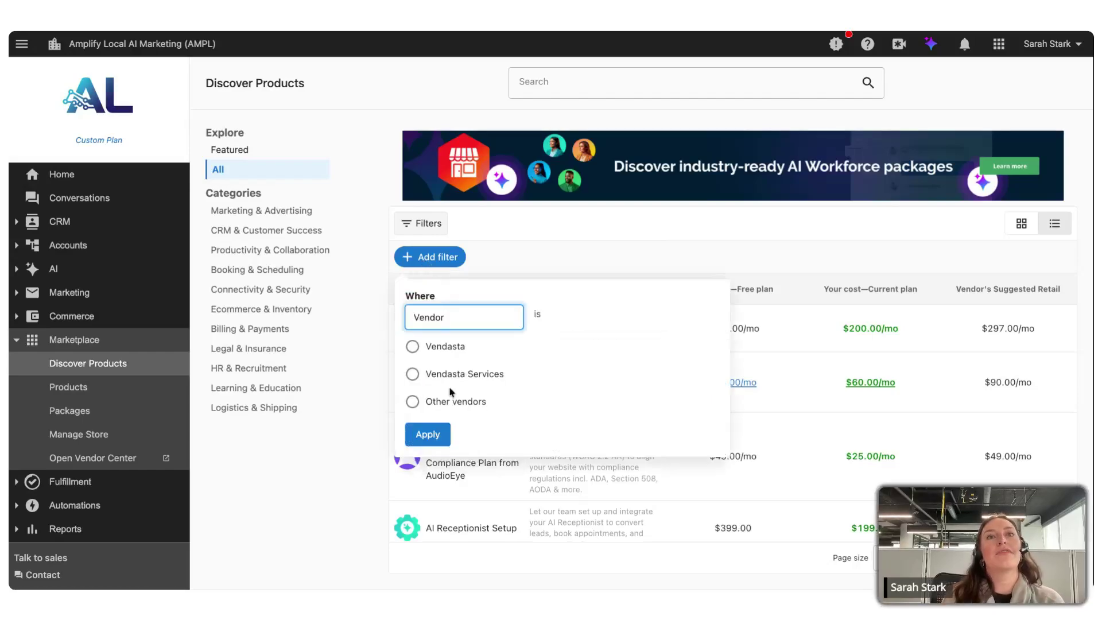
{"action": "left_click", "coordinate": [412, 346]}
{"action": "left_click", "coordinate": [436, 438]}
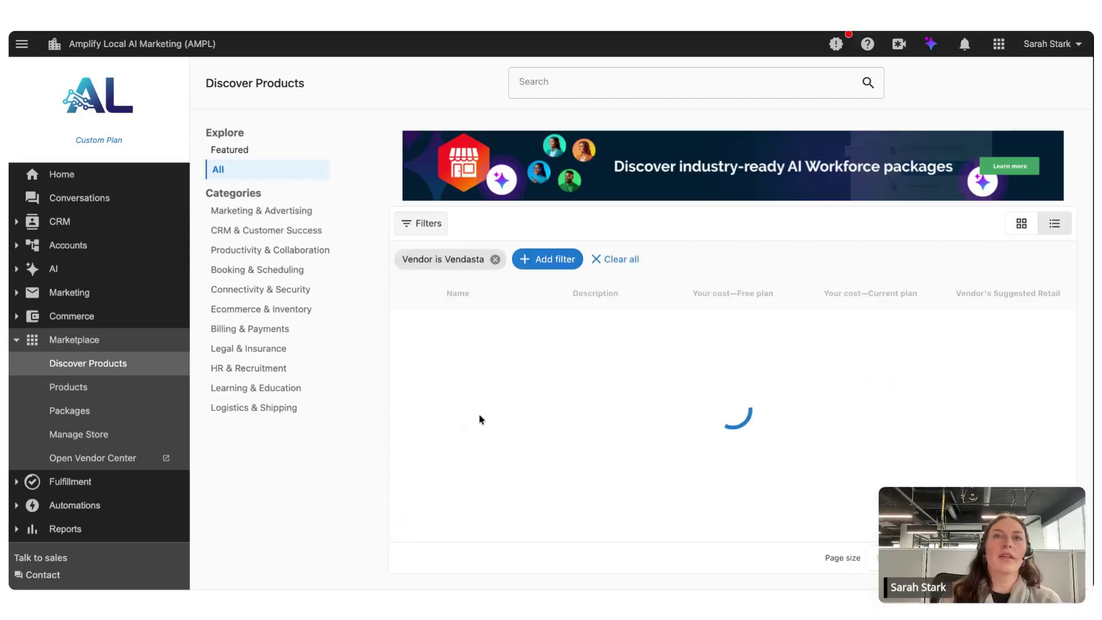
{"action": "scroll", "coordinate": [744, 357], "scroll_direction": "down", "scroll_amount": 3}
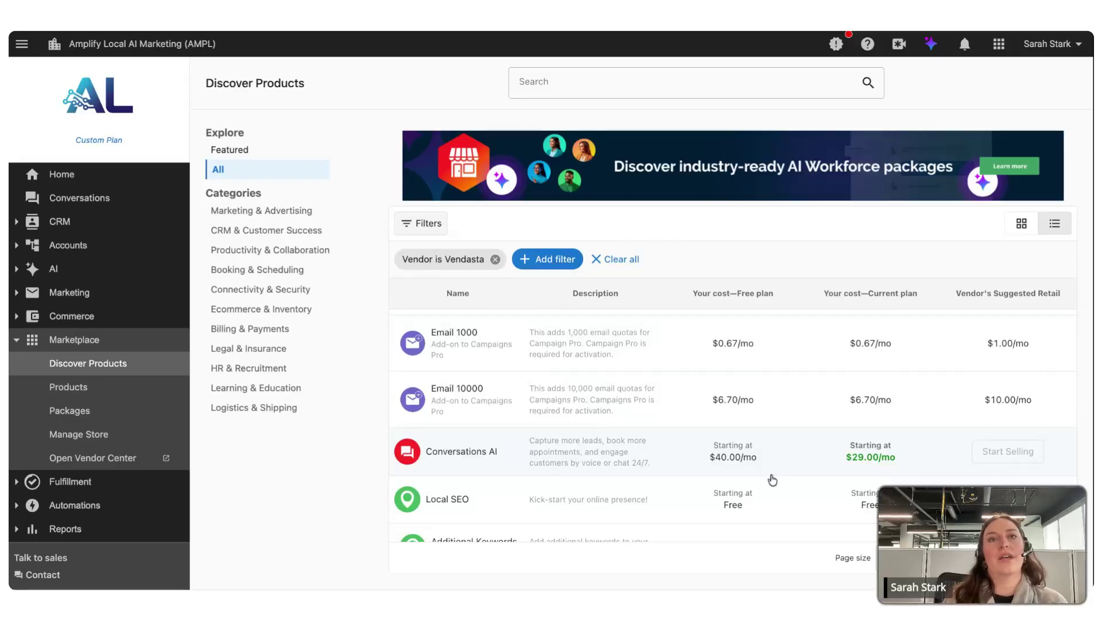
- Try searching the filtered catalogue for "Reput" and clear the search text
{"action": "left_click", "coordinate": [702, 83]}
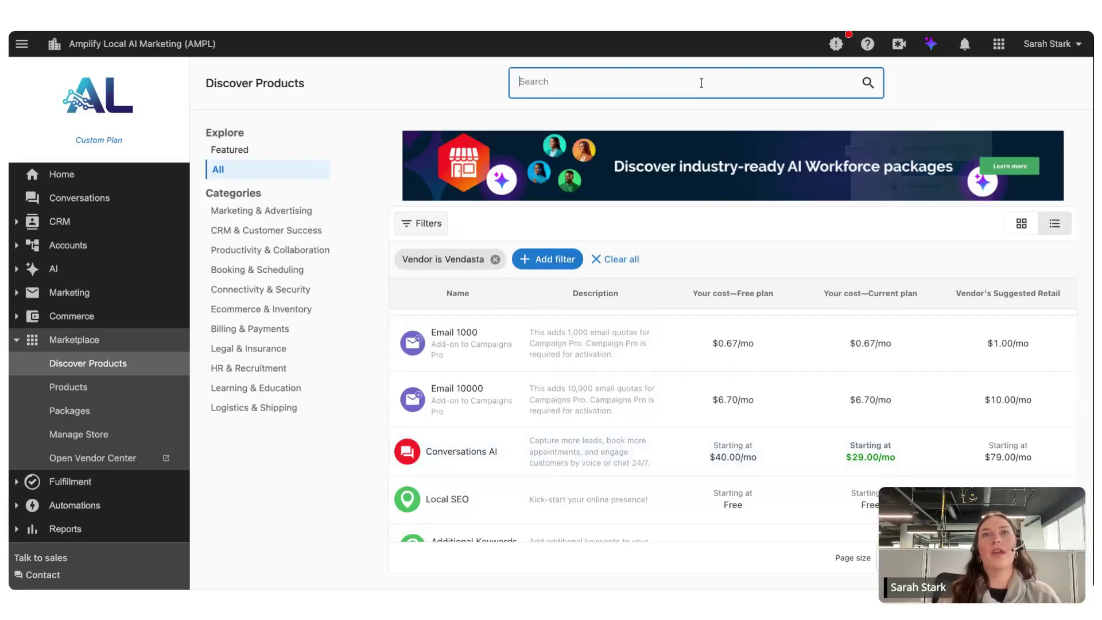
{"action": "type", "text": "Reput"}
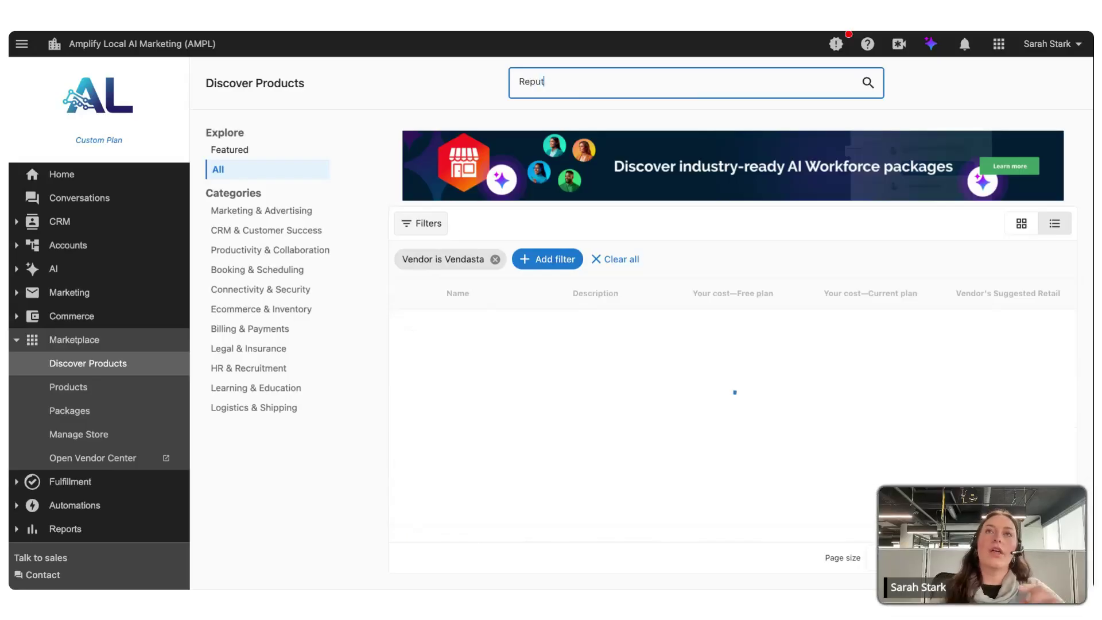
{"action": "key", "text": "BackSpace"}
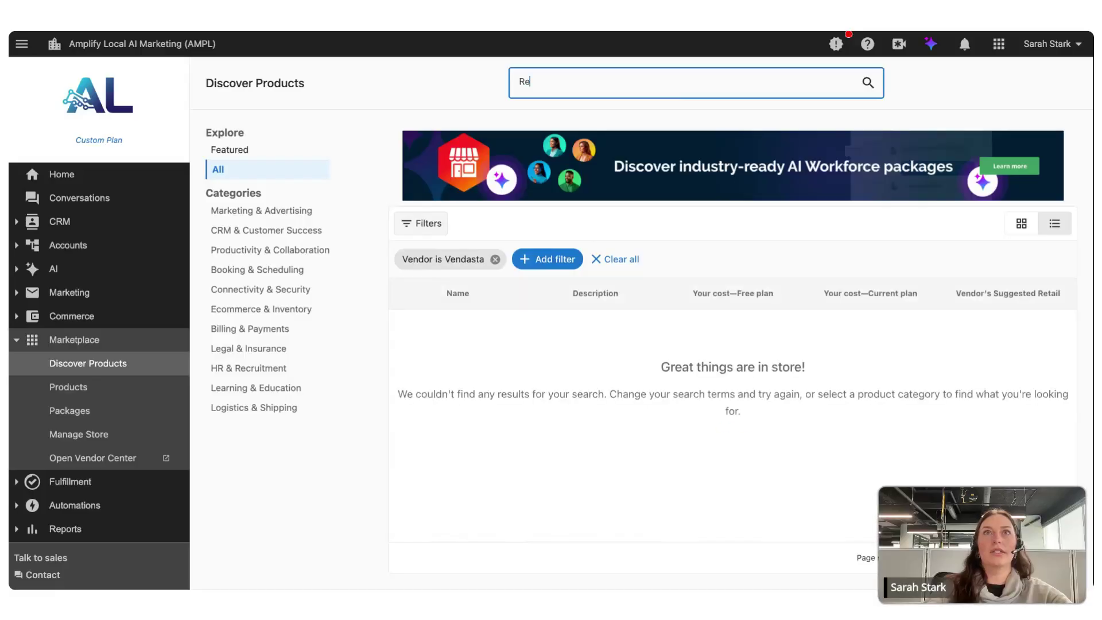
{"action": "key", "text": "BackSpace"}
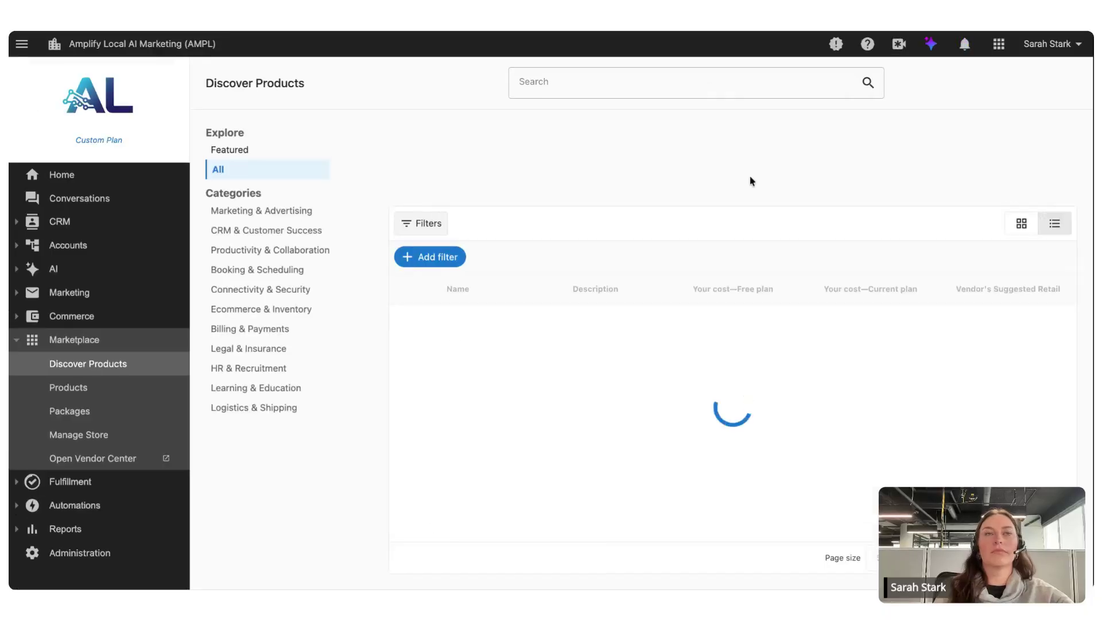
- Apply a filter to the full product list so that the vendor is Vendasta
{"action": "scroll", "coordinate": [722, 484], "scroll_direction": "down", "scroll_amount": 2}
{"action": "scroll", "coordinate": [721, 484], "scroll_direction": "down", "scroll_amount": 5}
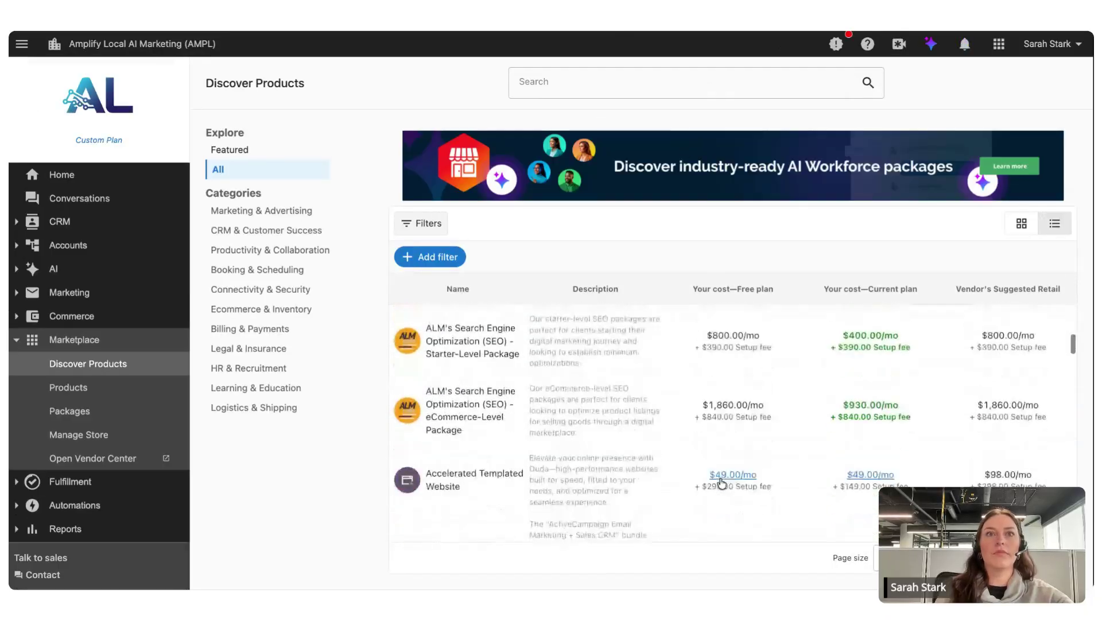
{"action": "left_click", "coordinate": [431, 261]}
{"action": "left_click", "coordinate": [453, 317]}
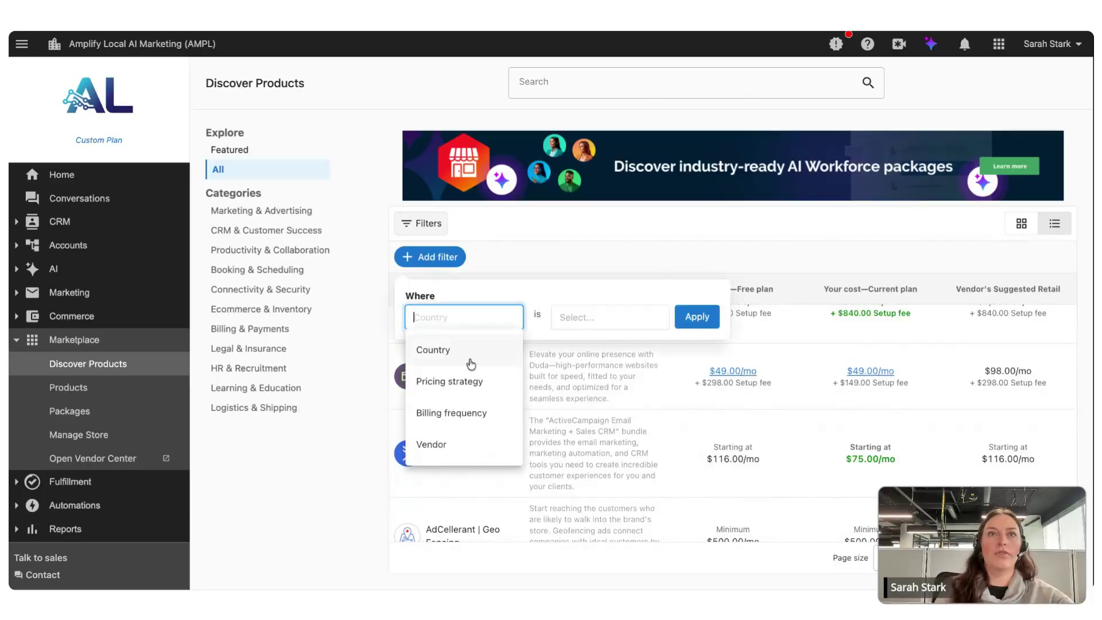
{"action": "left_click", "coordinate": [485, 443]}
{"action": "left_click", "coordinate": [461, 350]}
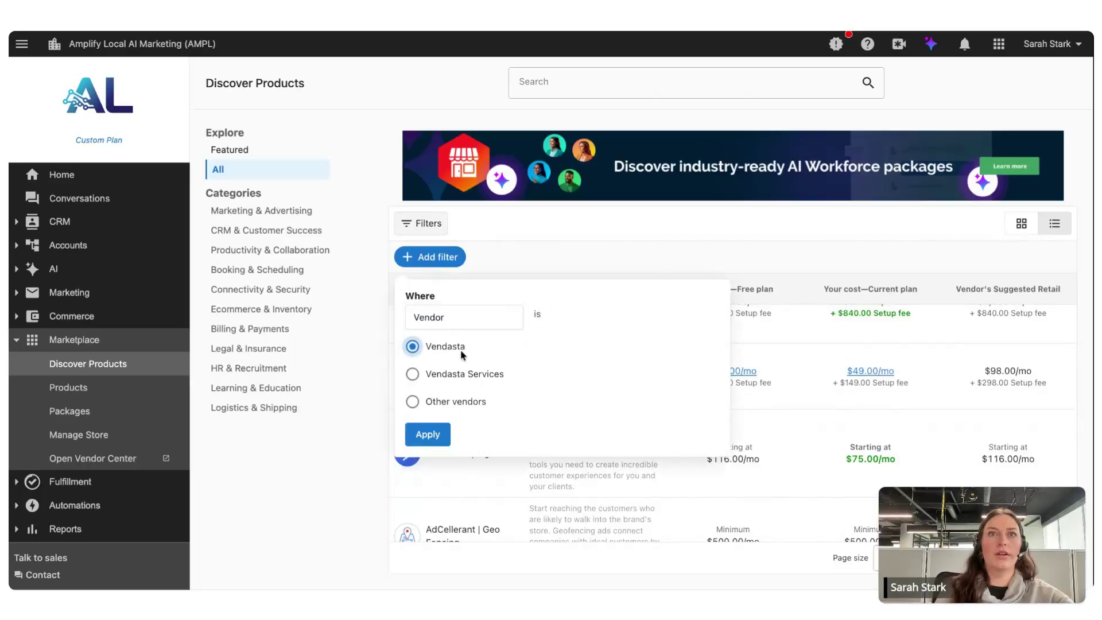
{"action": "left_click", "coordinate": [432, 438]}
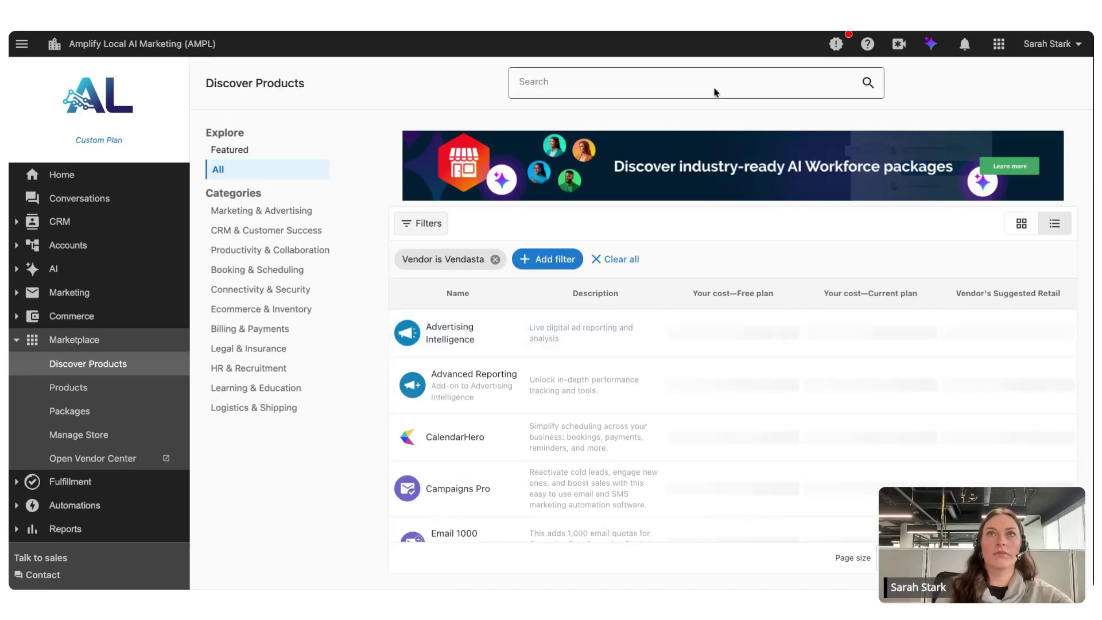
- Find Reputation AI among the Vendasta products and open its product page
{"action": "scroll", "coordinate": [709, 352], "scroll_direction": "down", "scroll_amount": 10}
{"action": "mouse_move", "coordinate": [450, 459]}
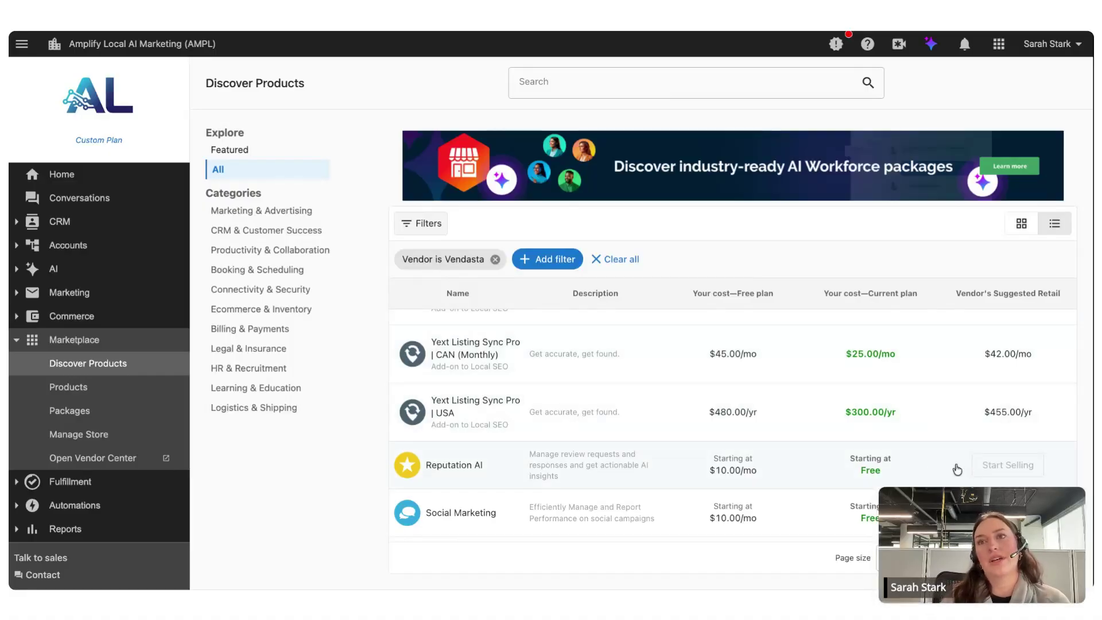
{"action": "left_click", "coordinate": [910, 471]}
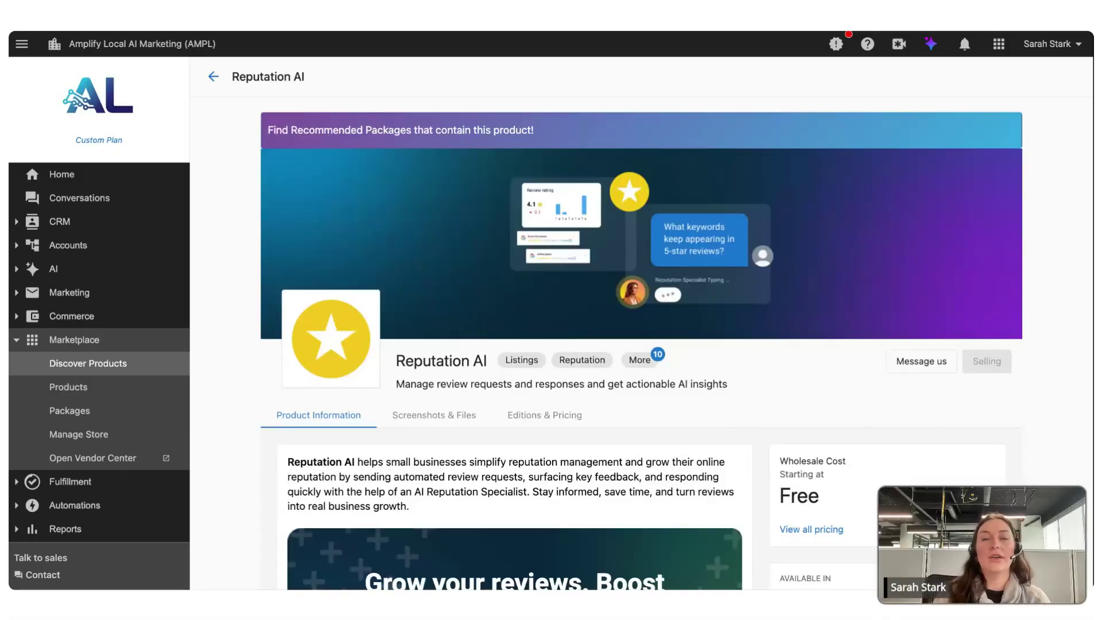
- Review Reputation AI's product information, including its description, AI Reputation Specialist section, and related products and add-ons
{"action": "scroll", "coordinate": [768, 482], "scroll_direction": "down", "scroll_amount": 3}
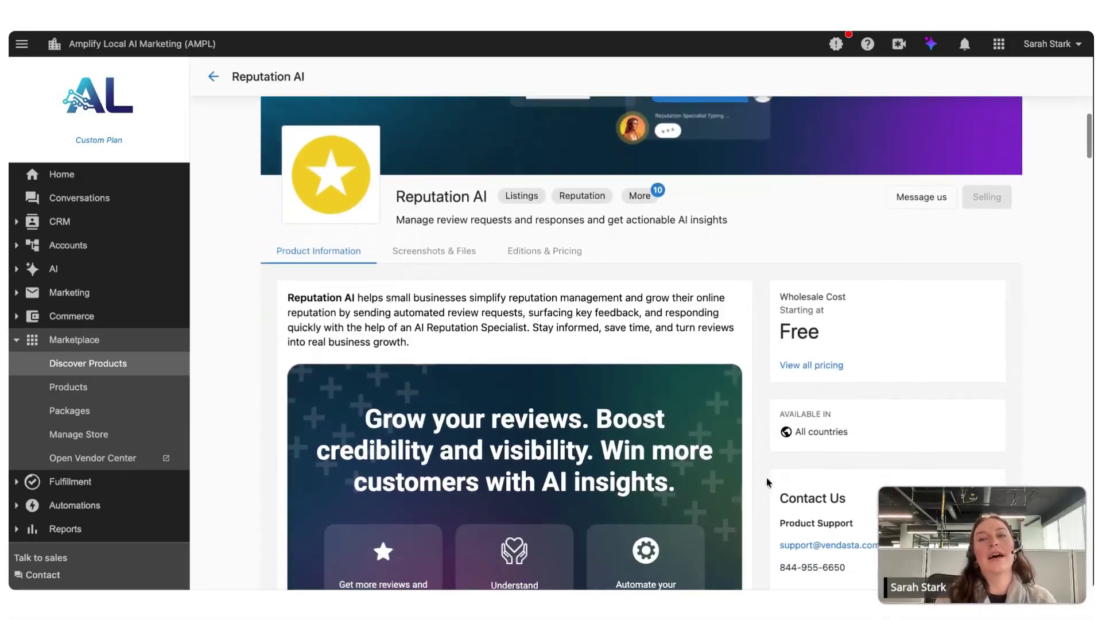
{"action": "scroll", "coordinate": [768, 482], "scroll_direction": "down", "scroll_amount": 1}
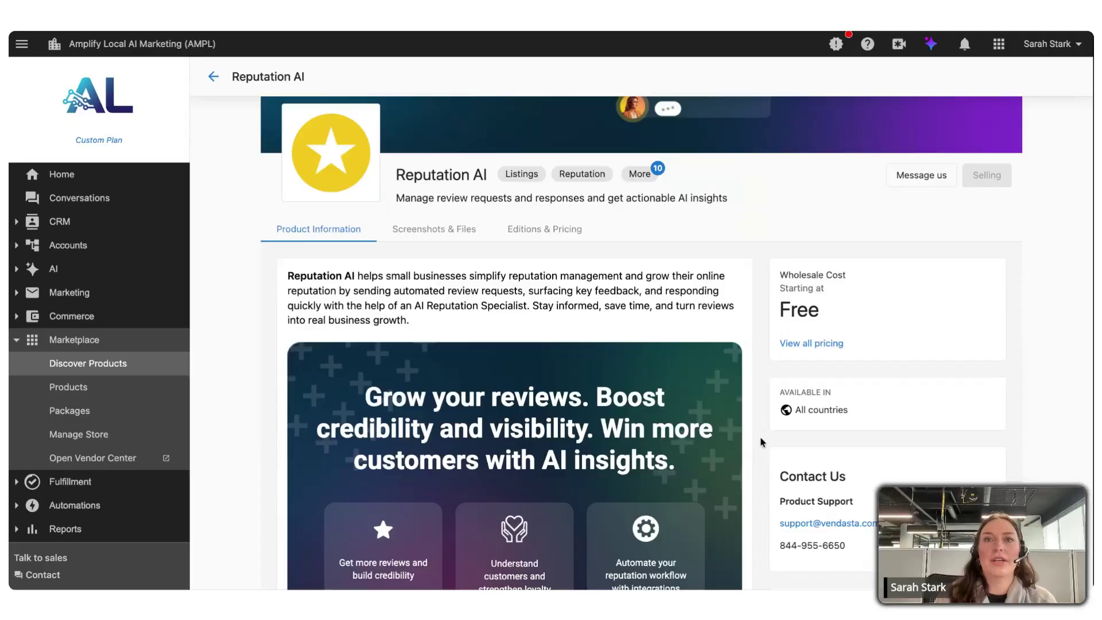
{"action": "scroll", "coordinate": [762, 442], "scroll_direction": "down", "scroll_amount": 2}
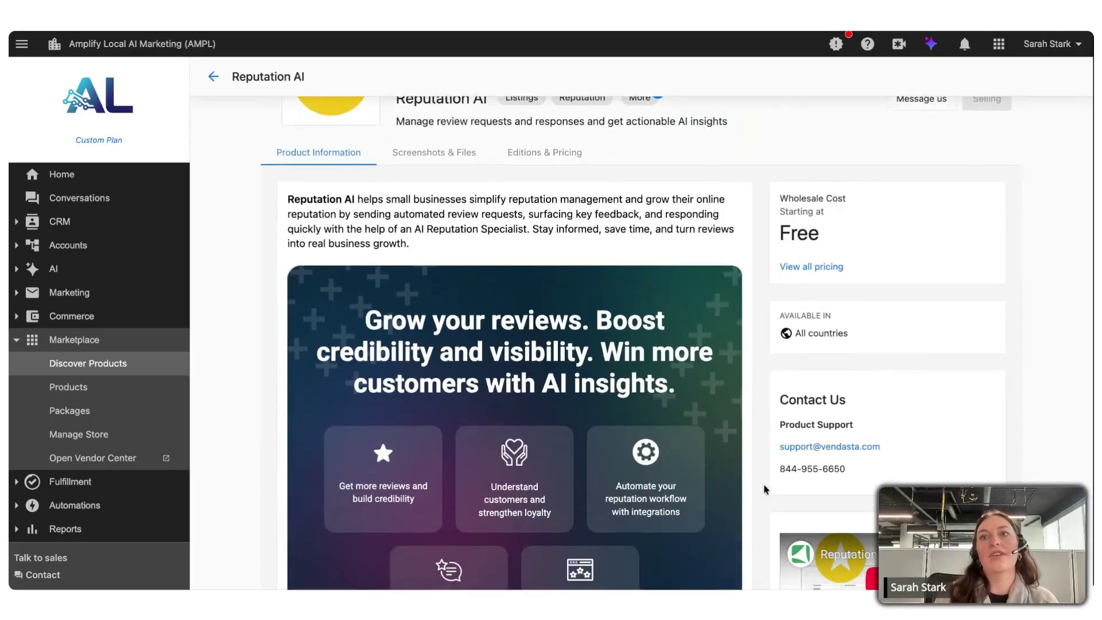
{"action": "scroll", "coordinate": [765, 494], "scroll_direction": "down", "scroll_amount": 1}
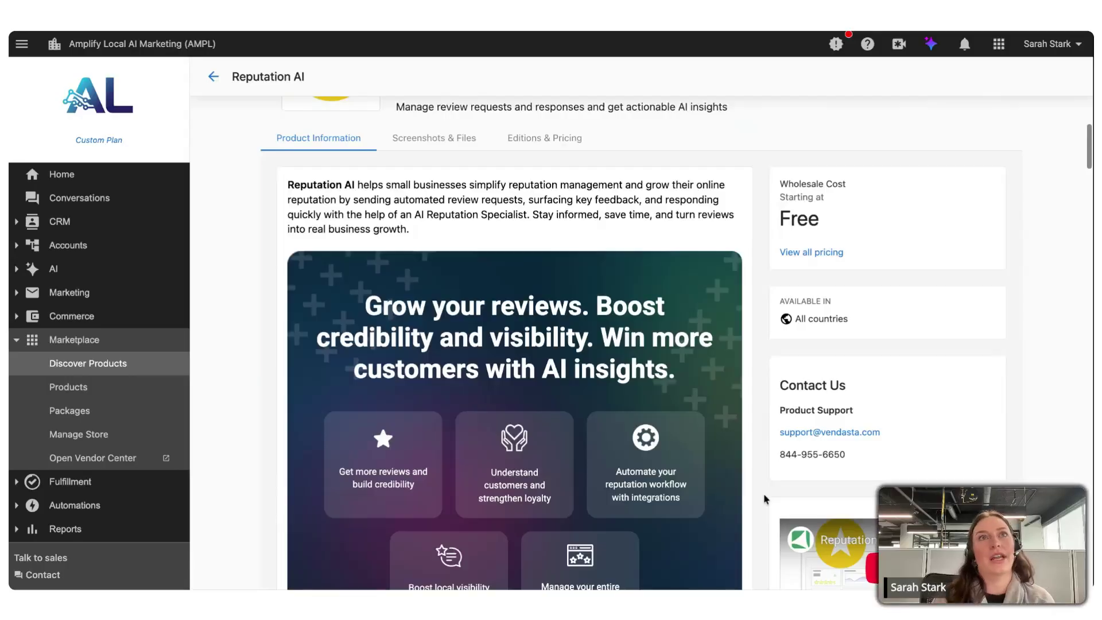
{"action": "scroll", "coordinate": [765, 500], "scroll_direction": "down", "scroll_amount": 5}
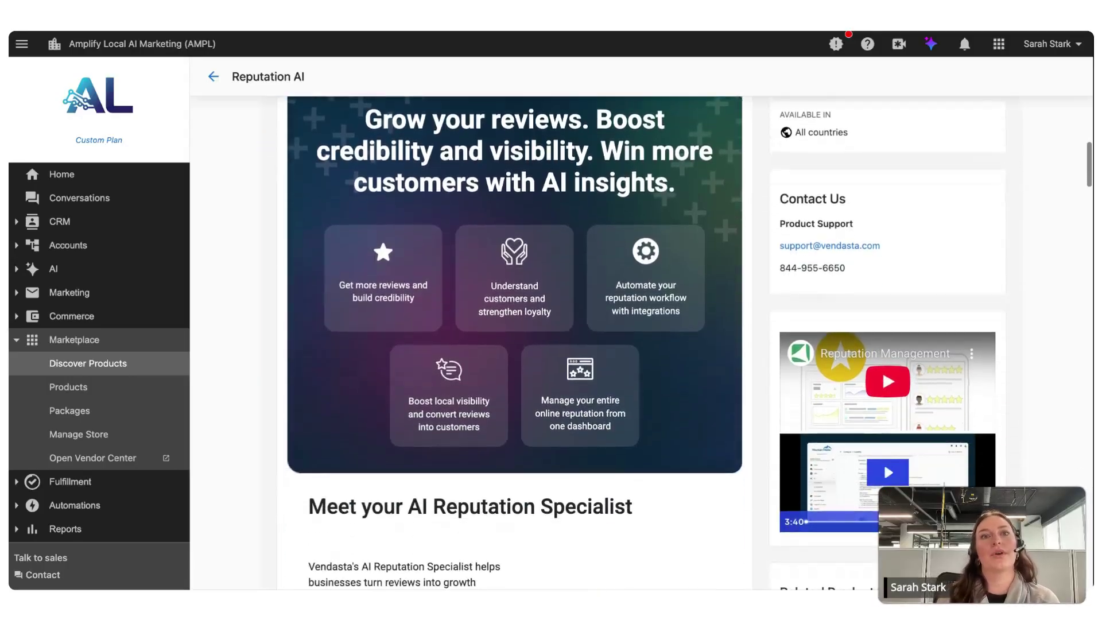
{"action": "scroll", "coordinate": [786, 299], "scroll_direction": "down", "scroll_amount": 10}
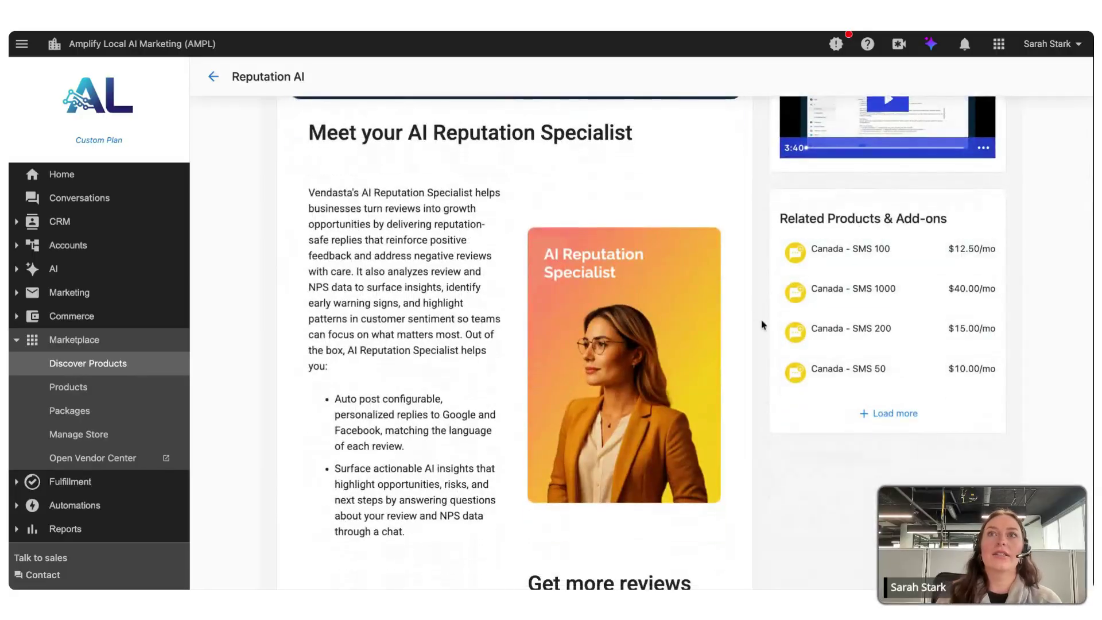
{"action": "scroll", "coordinate": [763, 325], "scroll_direction": "up", "scroll_amount": 15}
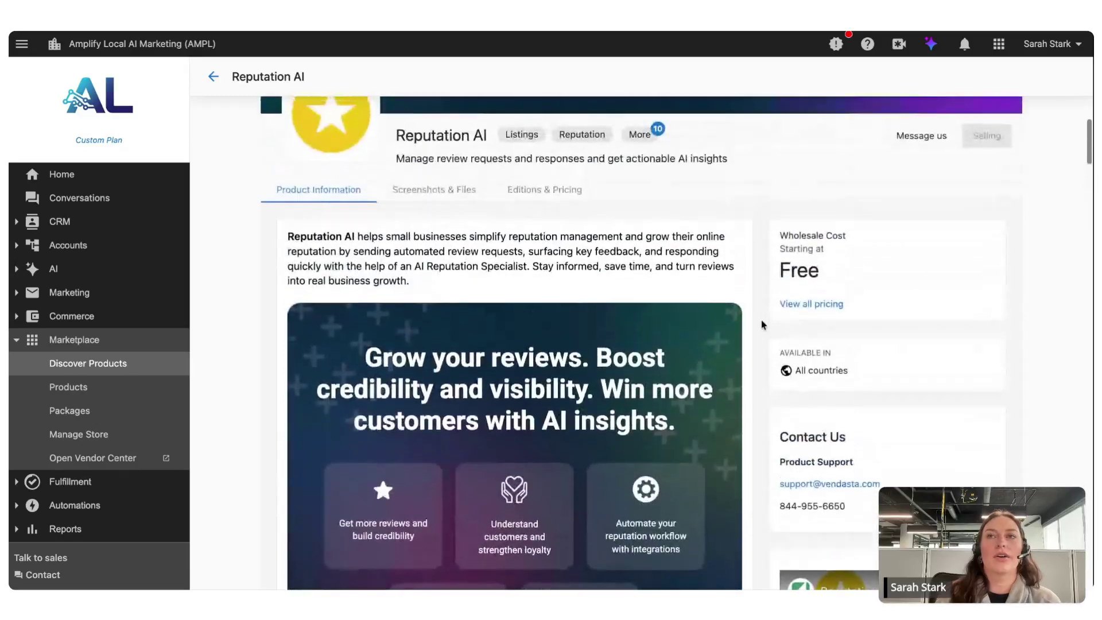
{"action": "scroll", "coordinate": [762, 325], "scroll_direction": "up", "scroll_amount": 5}
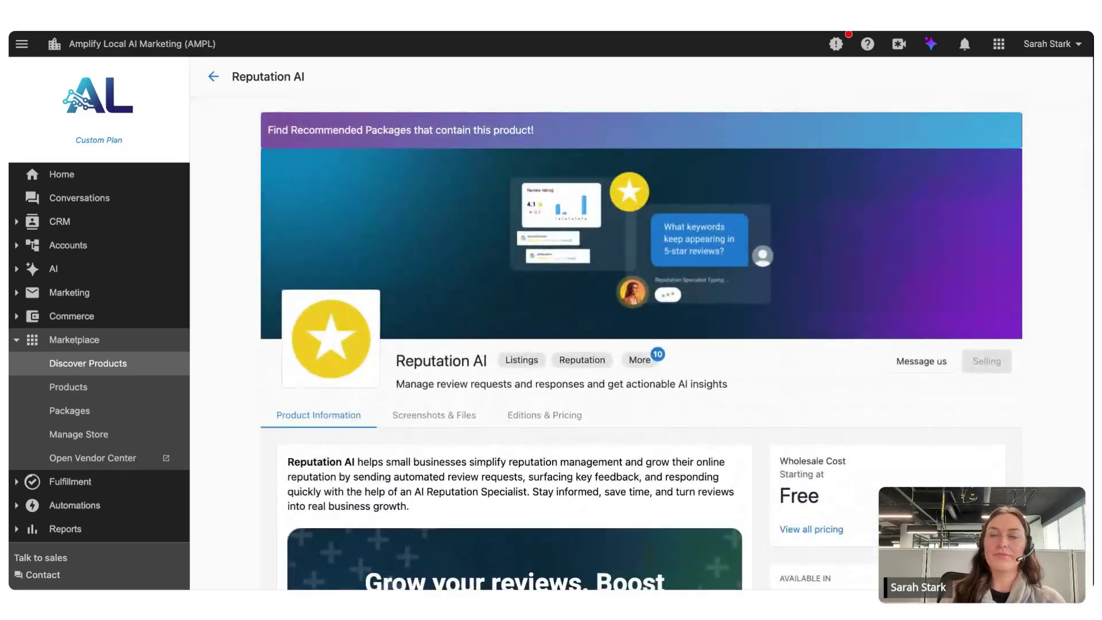
- Open Reputation AI's editions and pricing, and compare the costs and features of the Premium, Pro and Standard editions
{"action": "left_click", "coordinate": [544, 427]}
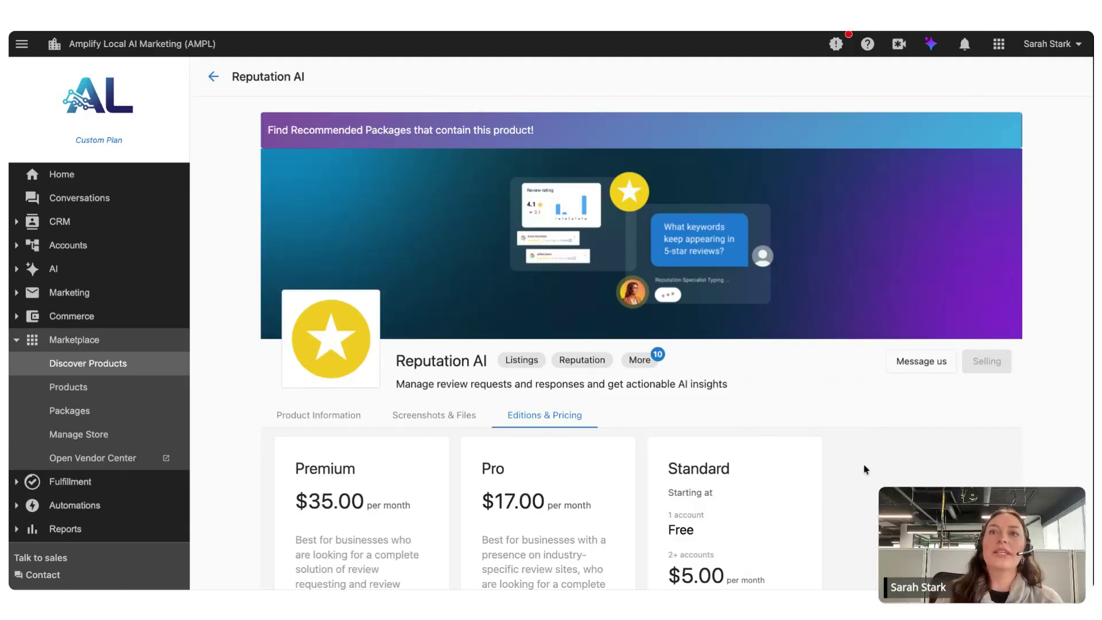
{"action": "scroll", "coordinate": [863, 464], "scroll_direction": "down", "scroll_amount": 3}
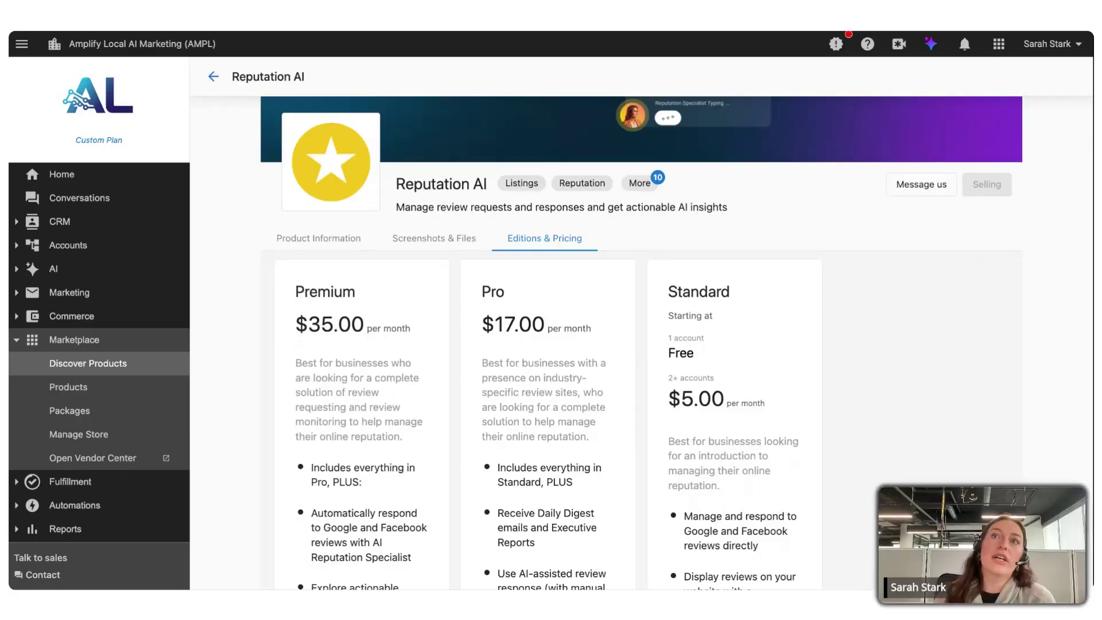
{"action": "scroll", "coordinate": [642, 344], "scroll_direction": "down", "scroll_amount": 2}
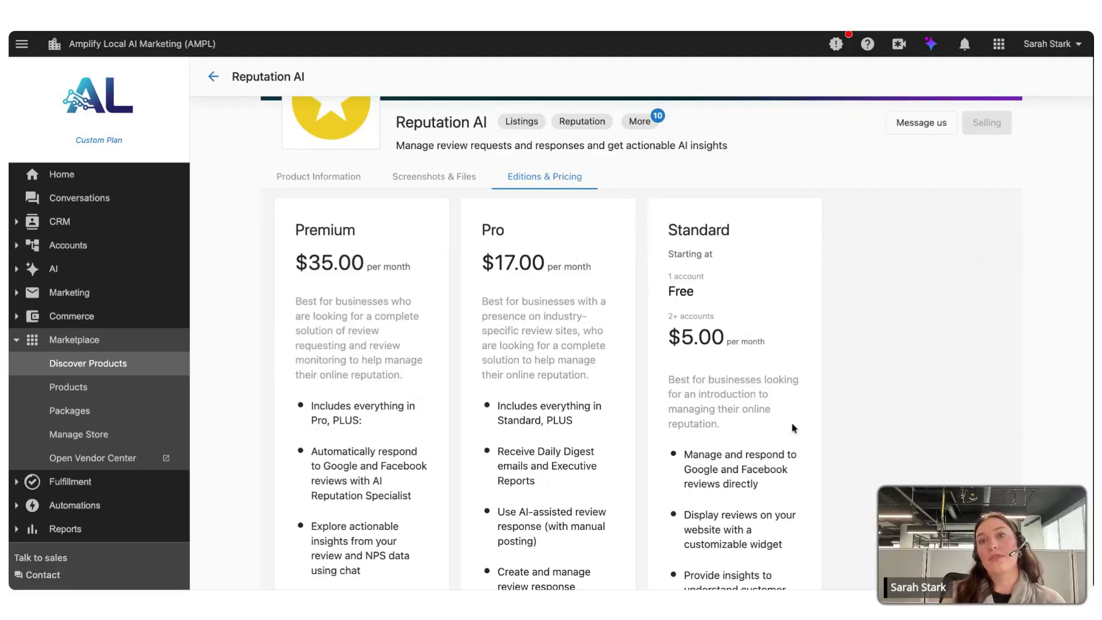
{"action": "scroll", "coordinate": [788, 506], "scroll_direction": "down", "scroll_amount": 1}
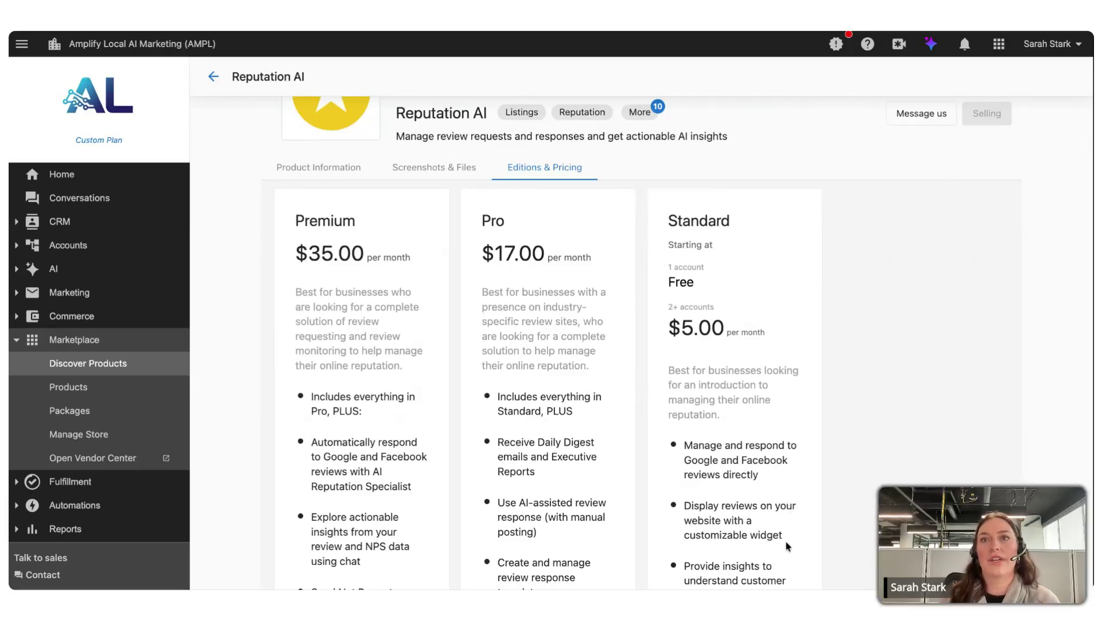
{"action": "scroll", "coordinate": [788, 545], "scroll_direction": "down", "scroll_amount": 2}
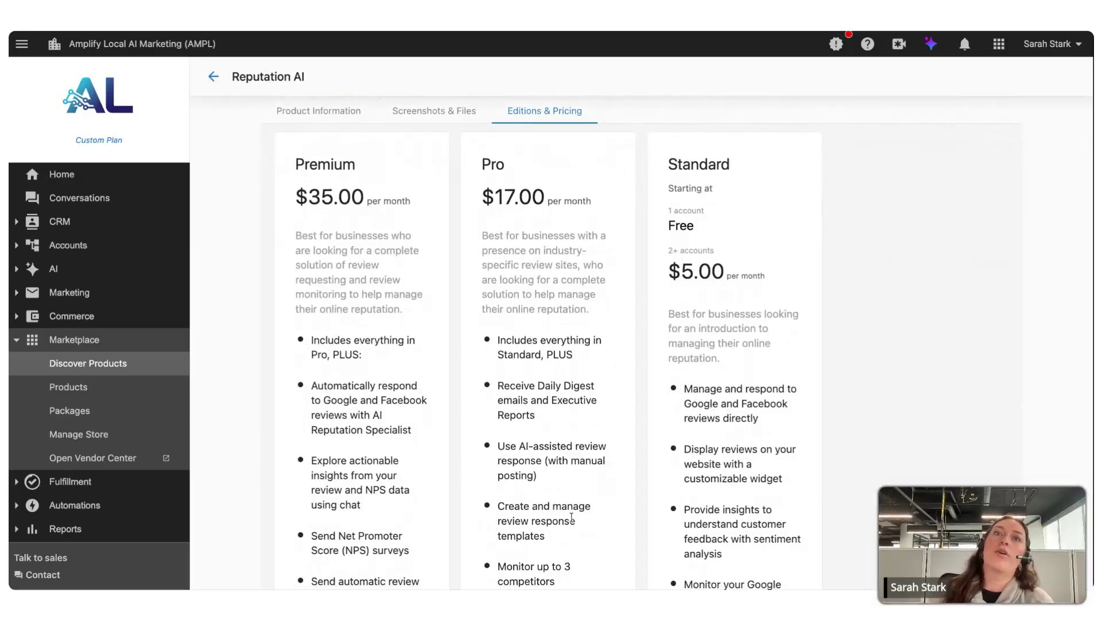
{"action": "scroll", "coordinate": [572, 519], "scroll_direction": "down", "scroll_amount": 1}
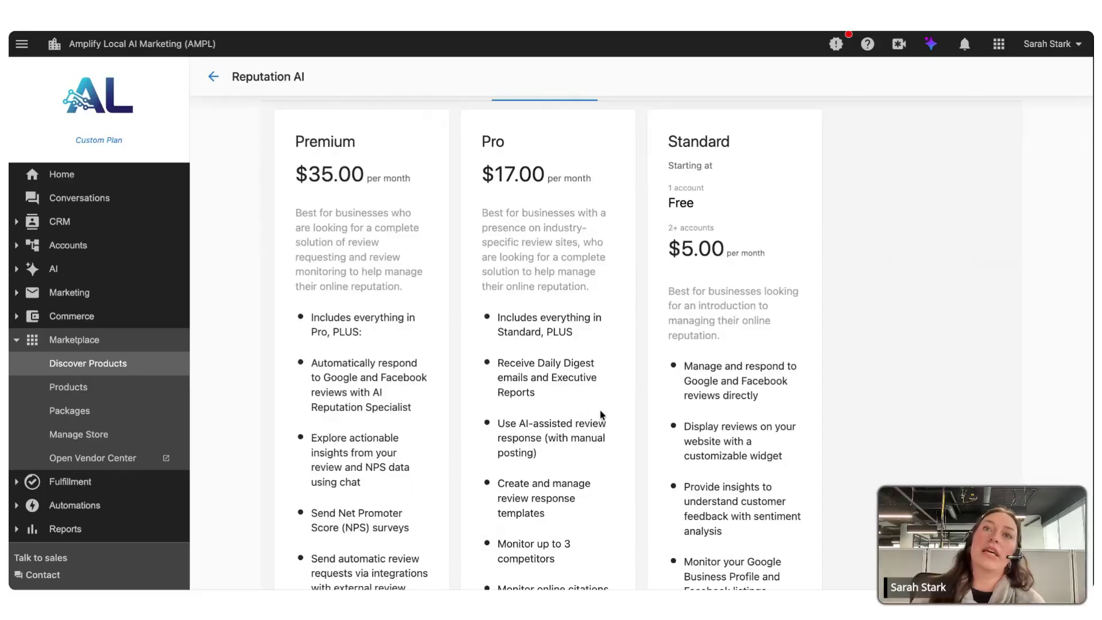
{"action": "scroll", "coordinate": [600, 412], "scroll_direction": "down", "scroll_amount": 1}
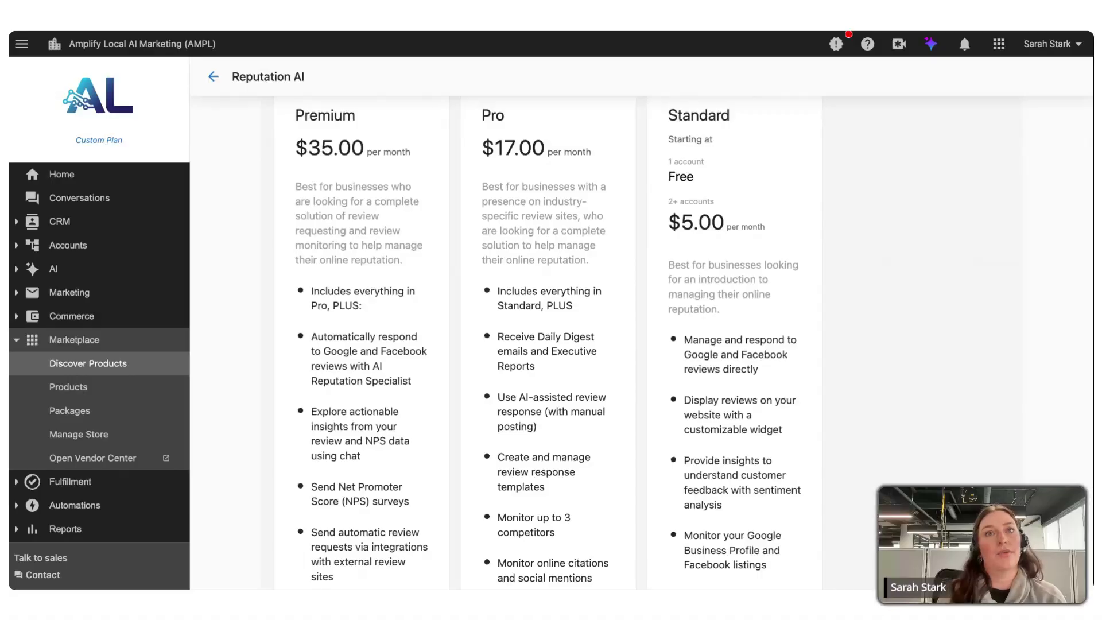
{"action": "scroll", "coordinate": [548, 345], "scroll_direction": "down", "scroll_amount": 2}
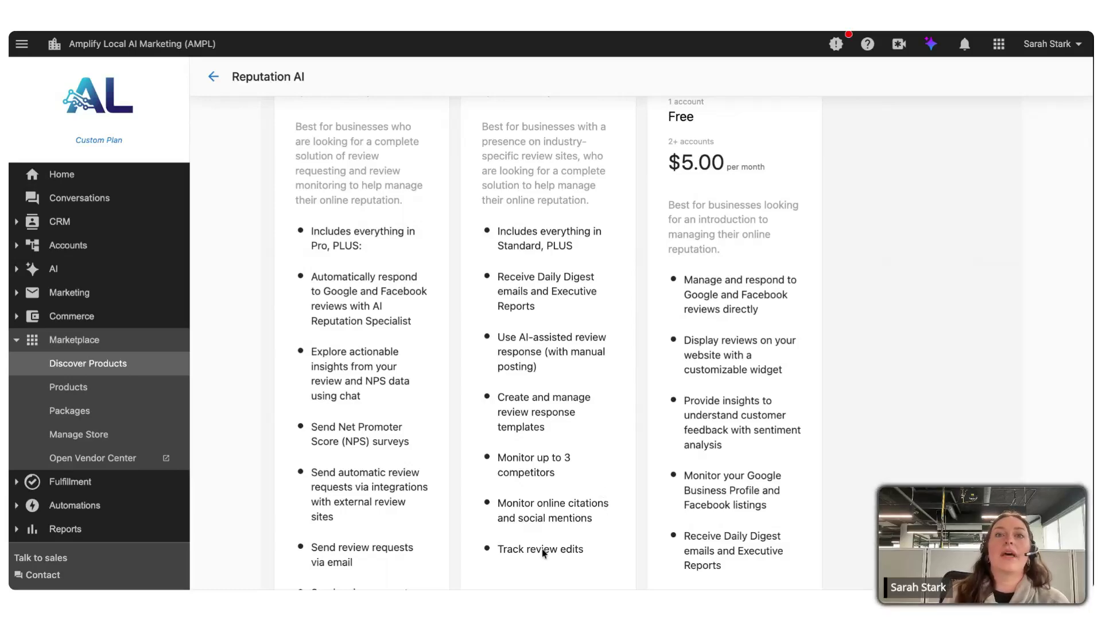
{"action": "scroll", "coordinate": [603, 432], "scroll_direction": "up", "scroll_amount": 2}
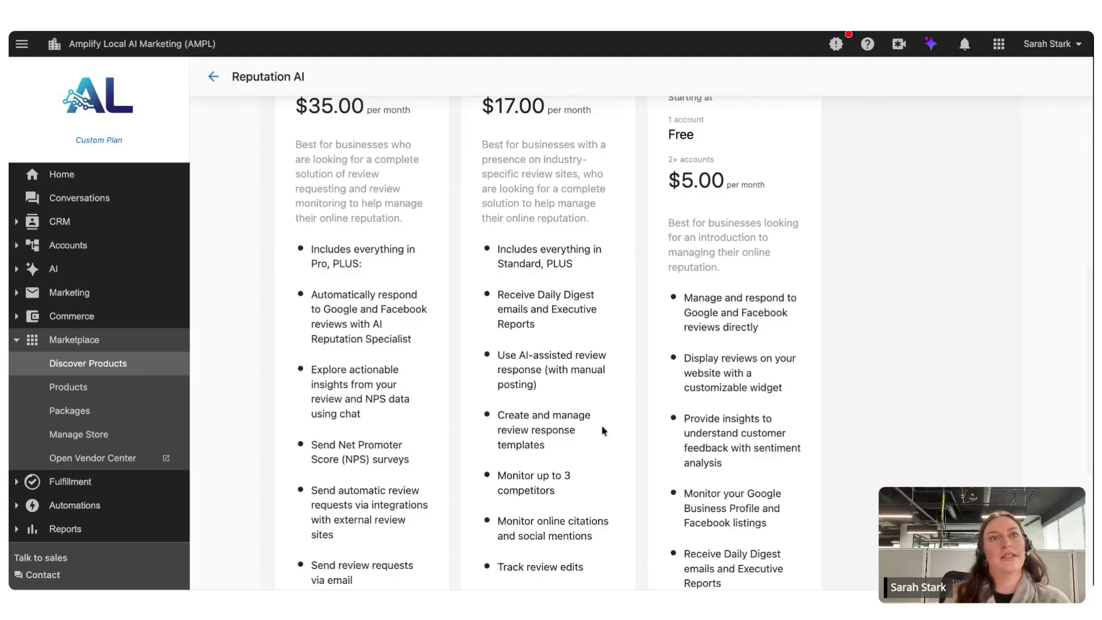
{"action": "scroll", "coordinate": [602, 431], "scroll_direction": "up", "scroll_amount": 2}
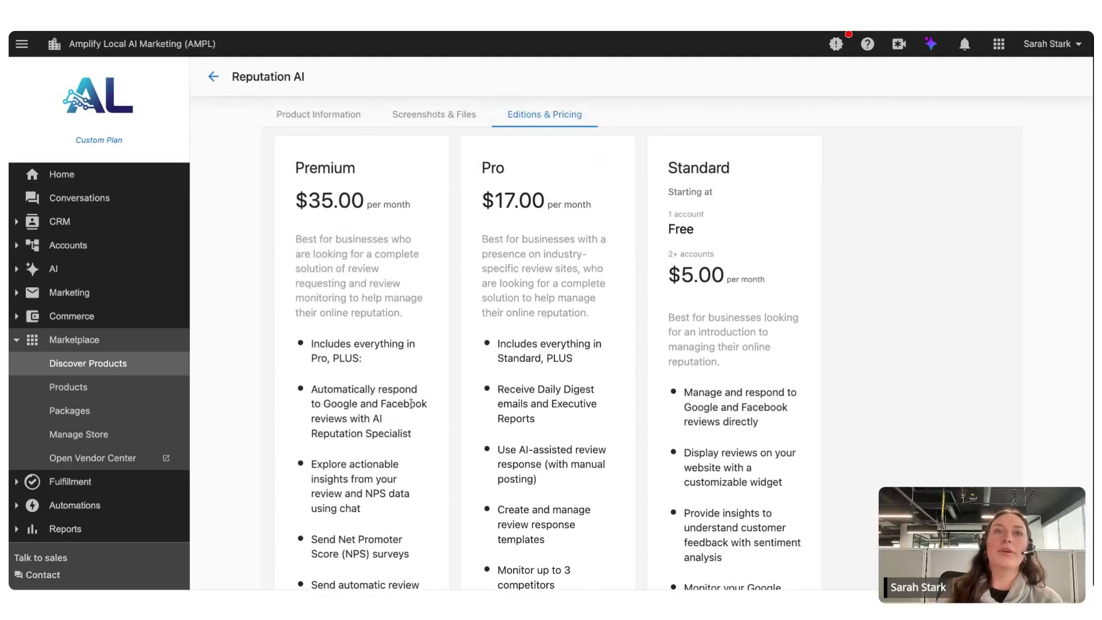
{"action": "scroll", "coordinate": [432, 368], "scroll_direction": "down", "scroll_amount": 1}
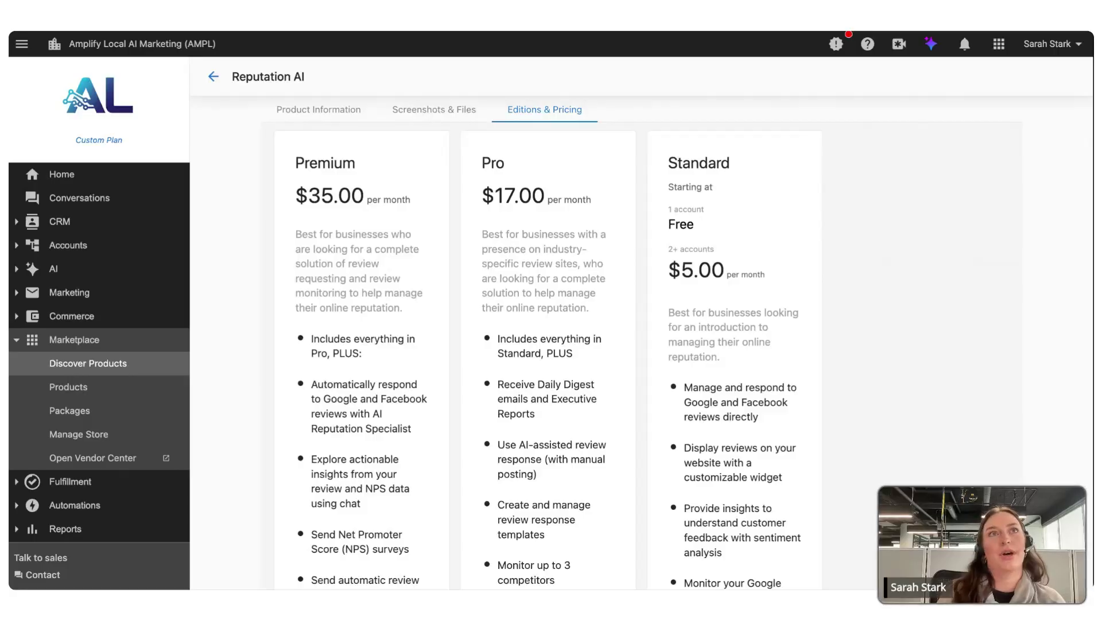
- Compare the full feature lists of Reputation AI's Premium, Pro and Standard editions
{"action": "scroll", "coordinate": [433, 398], "scroll_direction": "down", "scroll_amount": 3}
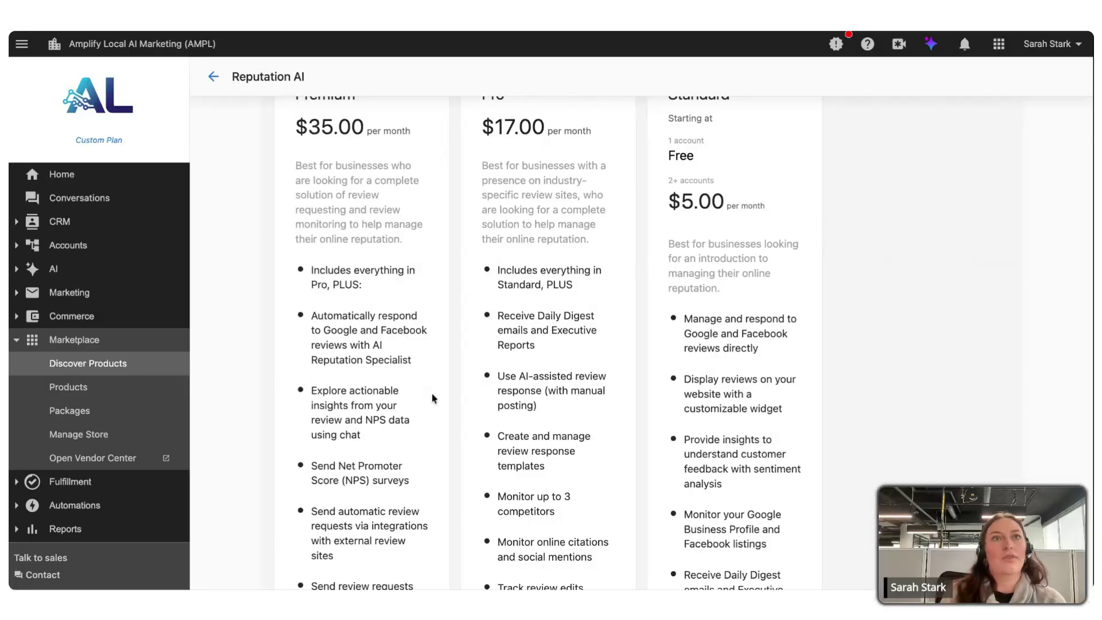
{"action": "scroll", "coordinate": [426, 397], "scroll_direction": "down", "scroll_amount": 2}
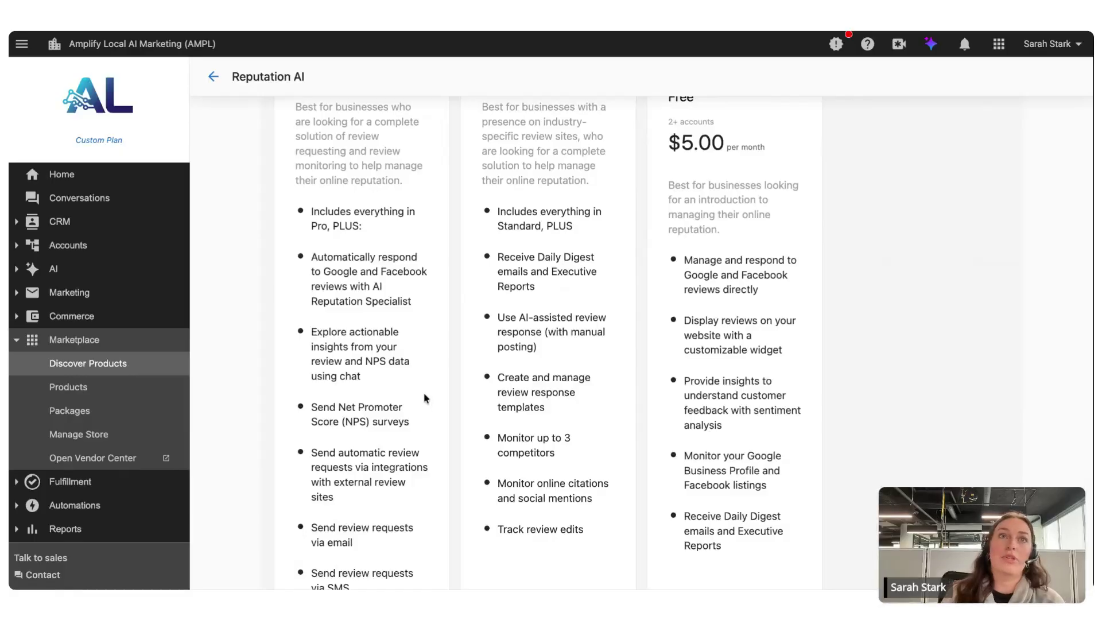
{"action": "scroll", "coordinate": [424, 397], "scroll_direction": "down", "scroll_amount": 1}
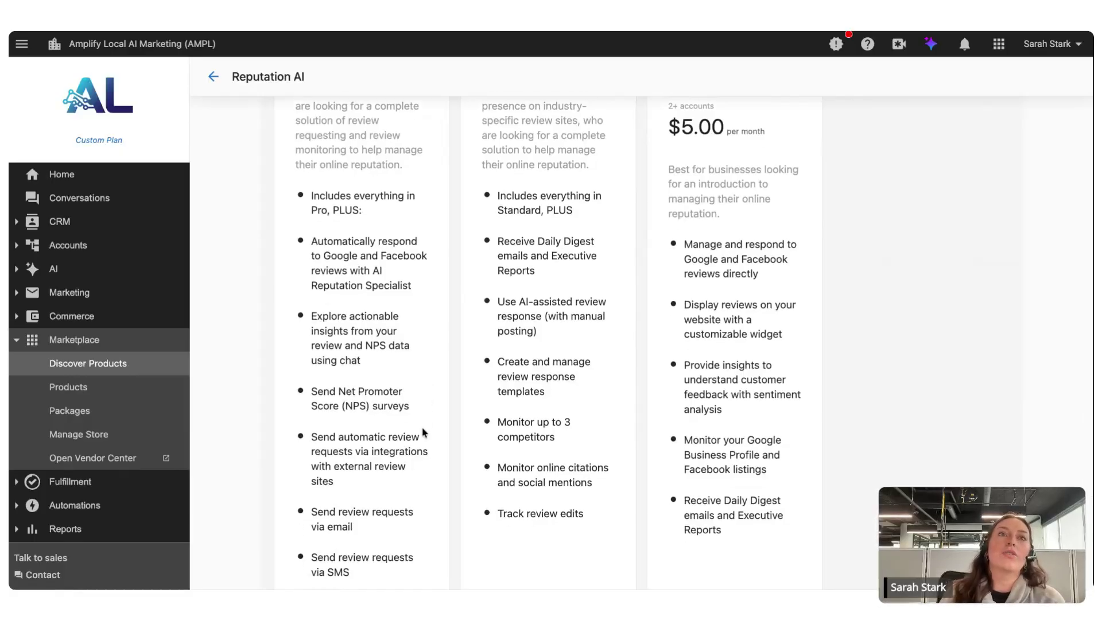
{"action": "scroll", "coordinate": [425, 433], "scroll_direction": "down", "scroll_amount": 5}
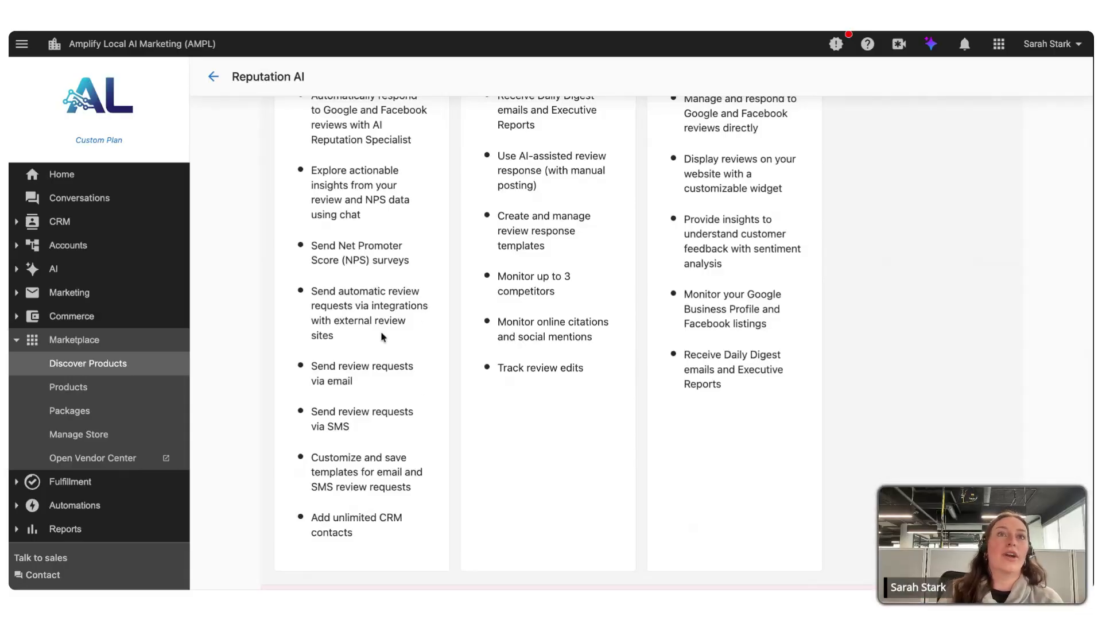
{"action": "scroll", "coordinate": [423, 346], "scroll_direction": "down", "scroll_amount": 1}
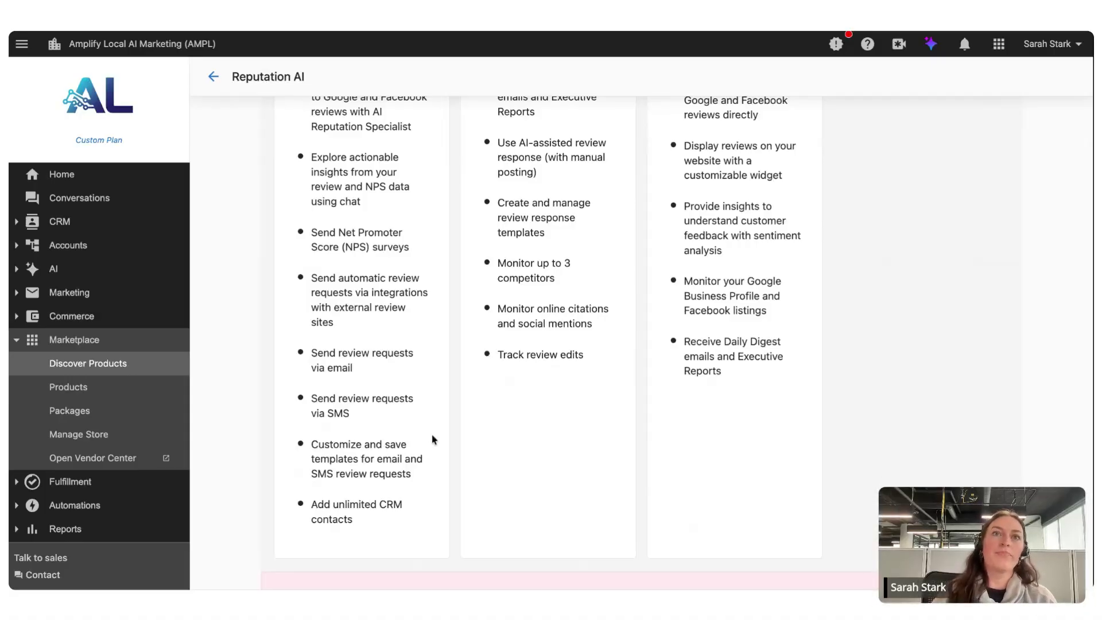
{"action": "scroll", "coordinate": [433, 439], "scroll_direction": "up", "scroll_amount": 8}
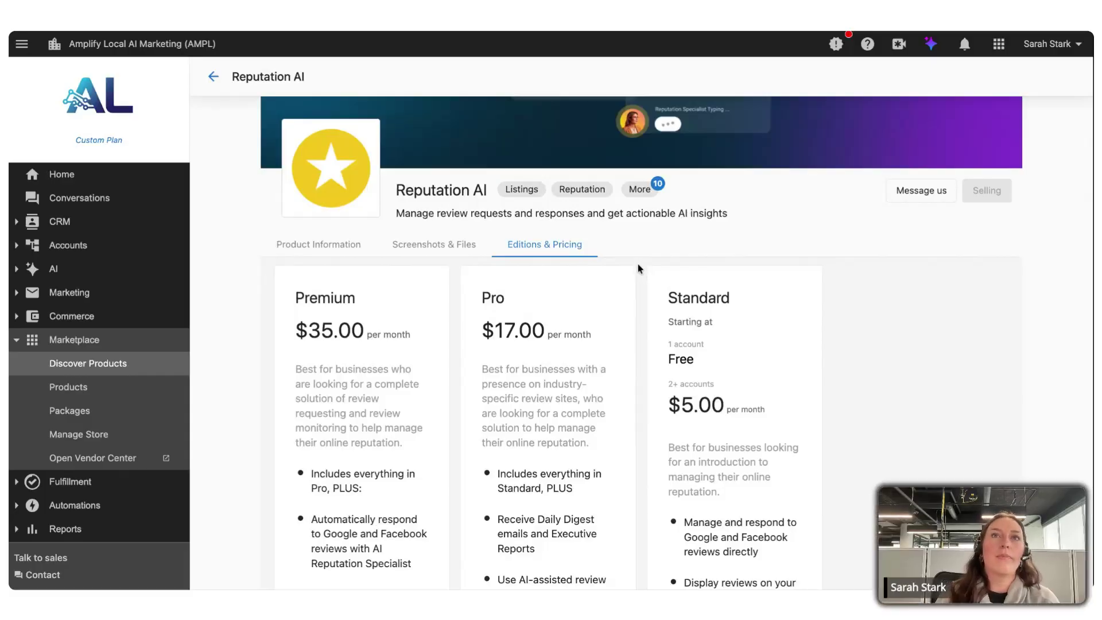
- Review Reputation AI's screenshot gallery and its downloadable files and documents
{"action": "left_click", "coordinate": [438, 249]}
{"action": "scroll", "coordinate": [687, 427], "scroll_direction": "down", "scroll_amount": 5}
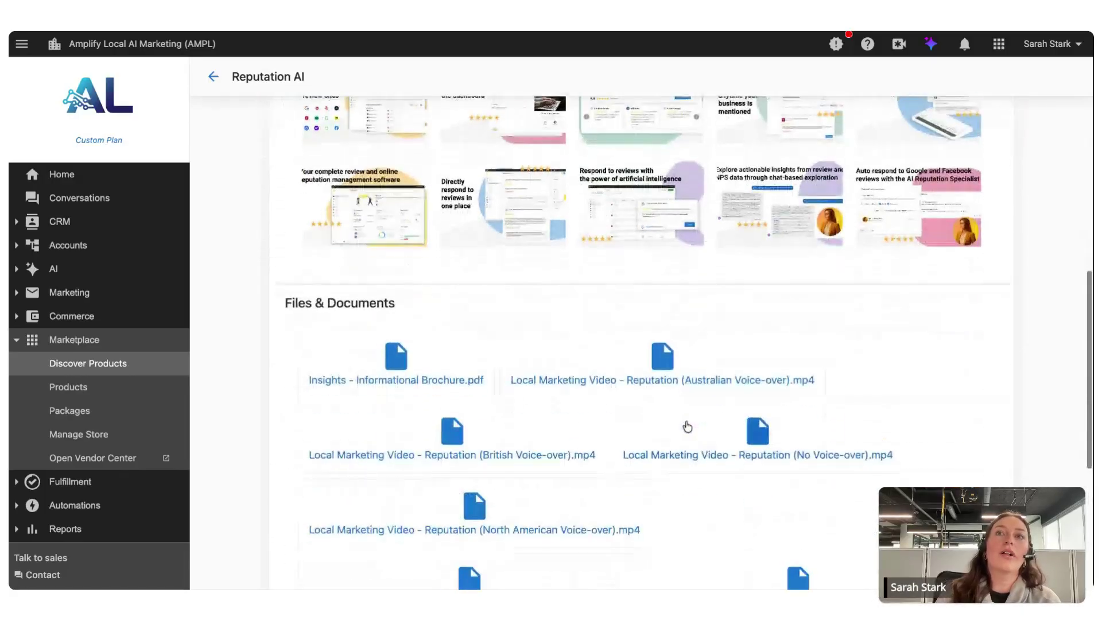
{"action": "scroll", "coordinate": [687, 427], "scroll_direction": "down", "scroll_amount": 2}
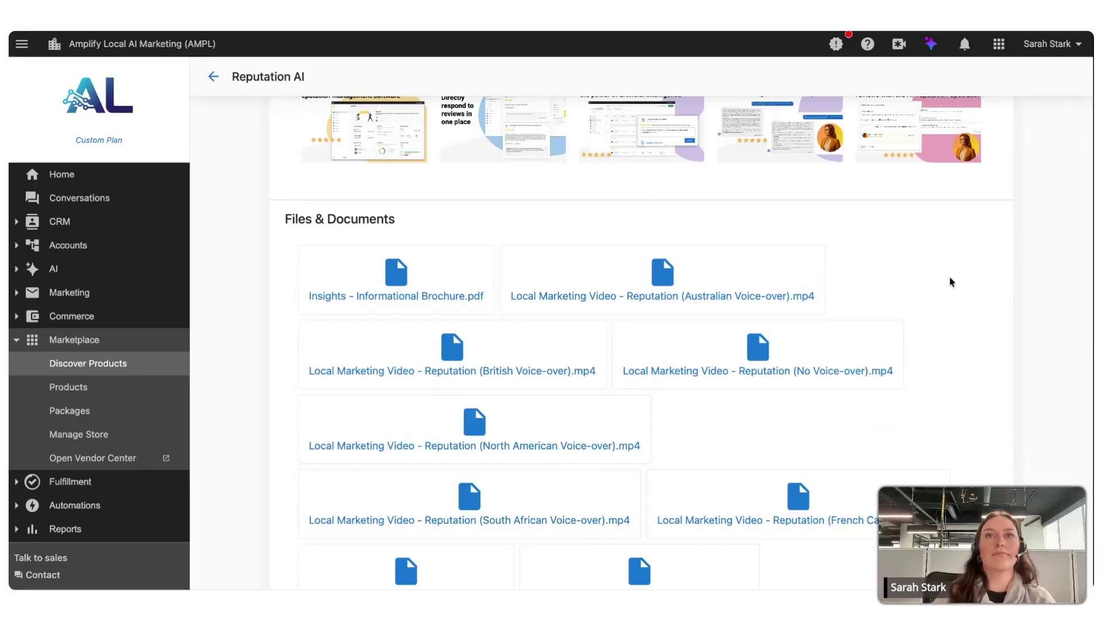
{"action": "scroll", "coordinate": [952, 282], "scroll_direction": "up", "scroll_amount": 10}
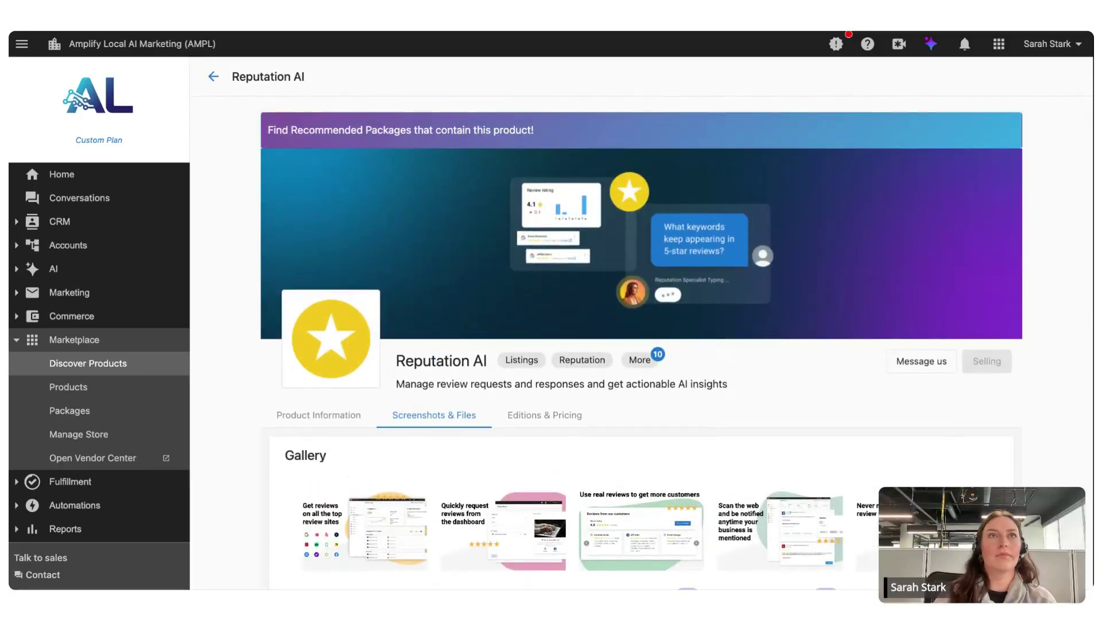
- Return to the product list and replace the current vendor filter with one where the vendor is Vendasta Services
{"action": "left_click", "coordinate": [213, 81]}
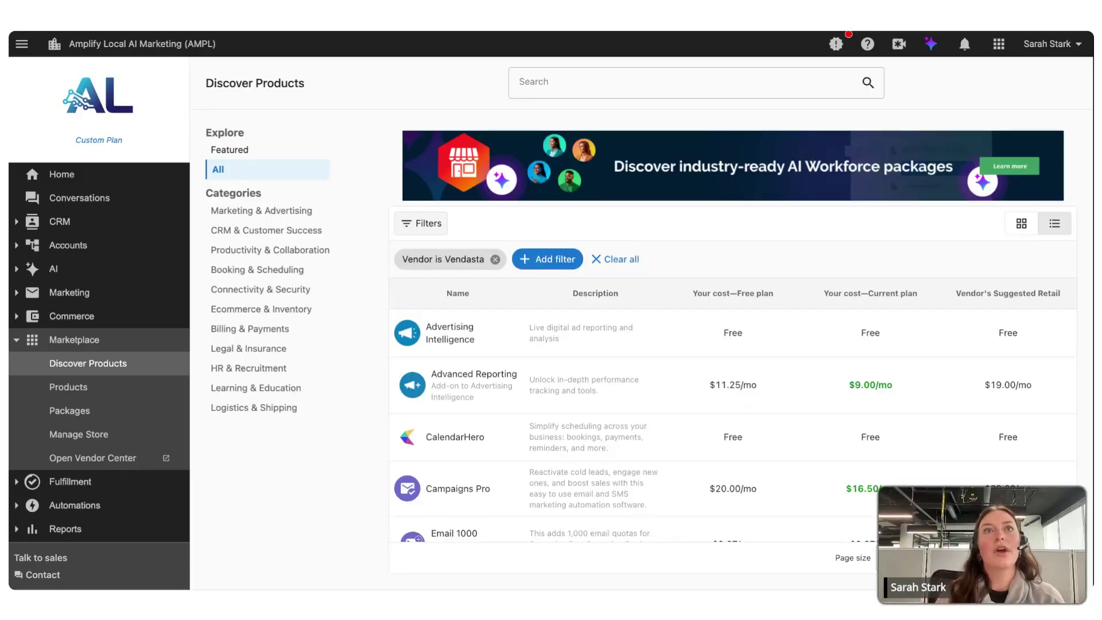
{"action": "left_click", "coordinate": [495, 260]}
{"action": "left_click", "coordinate": [446, 261]}
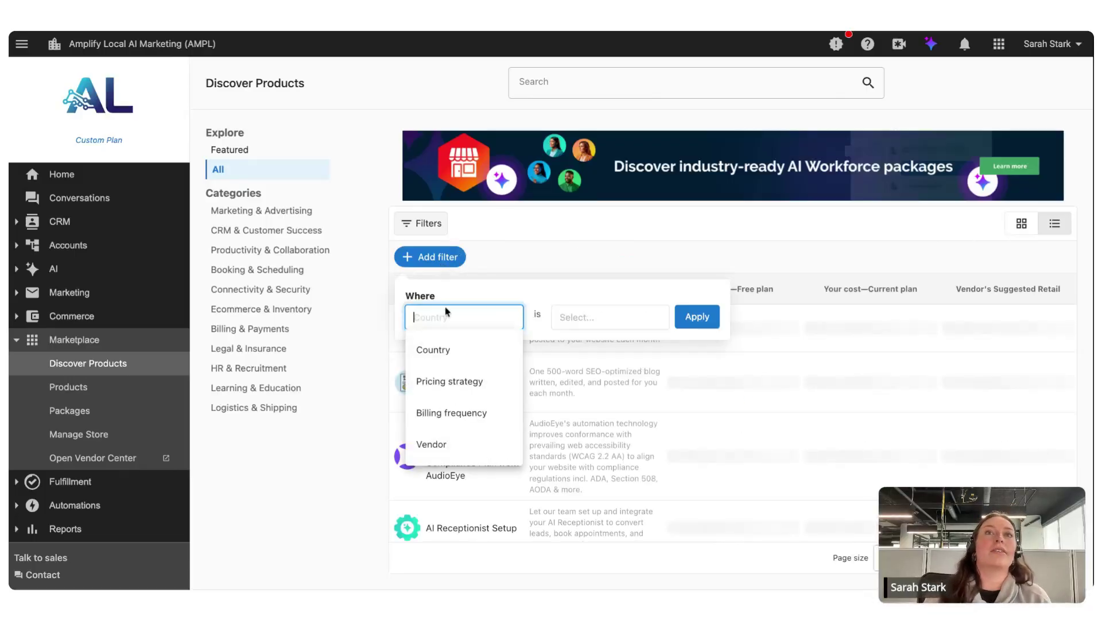
{"action": "left_click", "coordinate": [454, 453]}
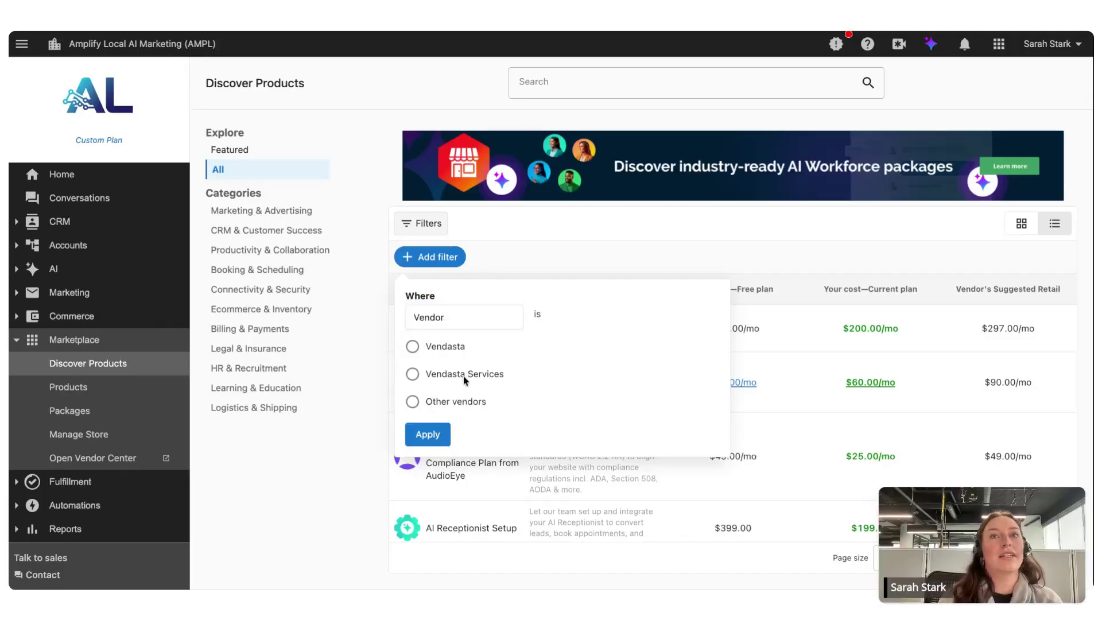
{"action": "left_click", "coordinate": [464, 377]}
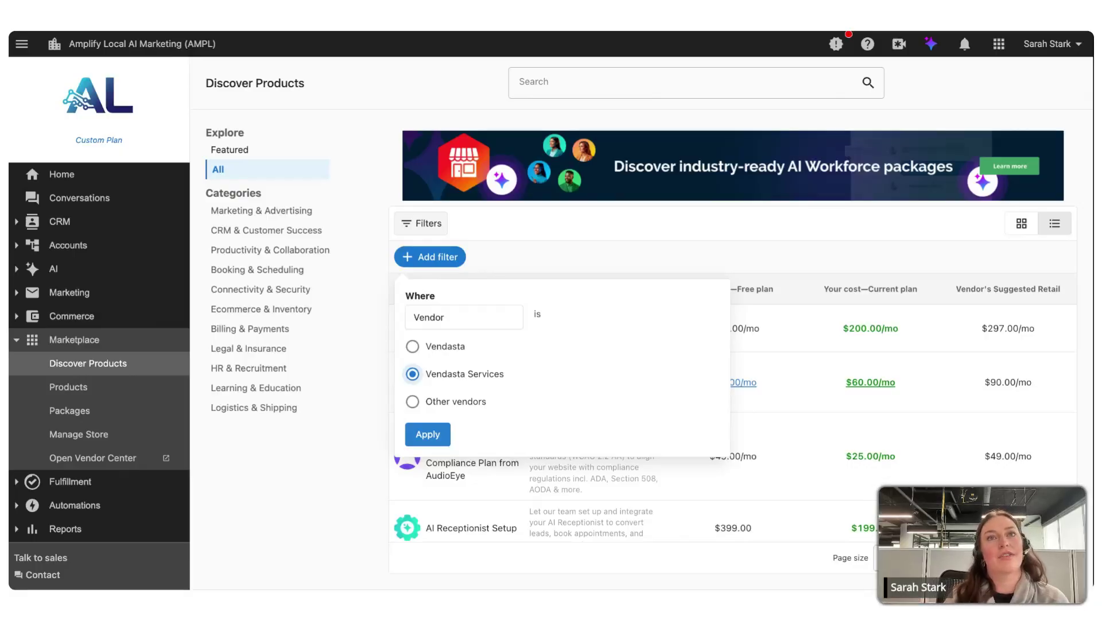
{"action": "left_click", "coordinate": [428, 435]}
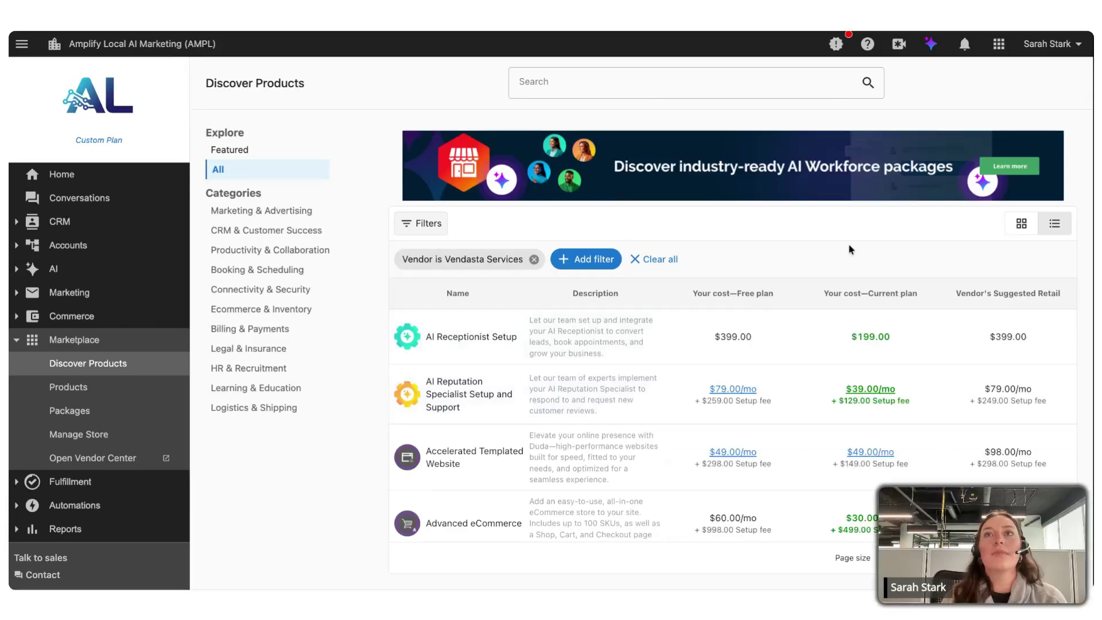
- Open AI Reputation Specialist Setup and Support and review its wholesale cost, required products and service description
{"action": "mouse_move", "coordinate": [821, 400]}
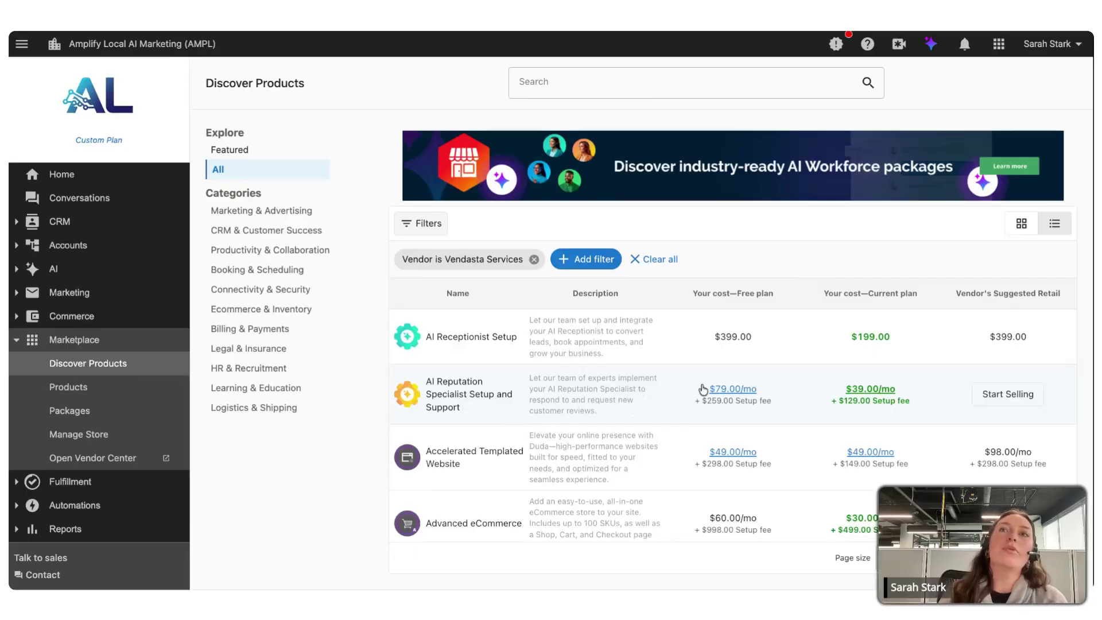
{"action": "left_click", "coordinate": [807, 397]}
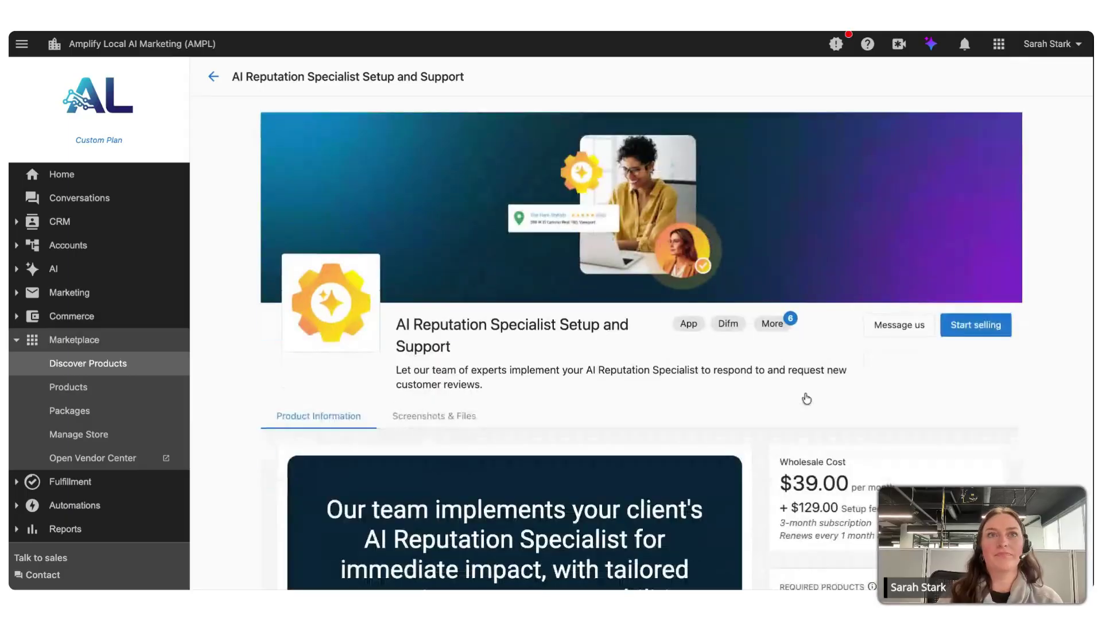
{"action": "scroll", "coordinate": [868, 396], "scroll_direction": "down", "scroll_amount": 1}
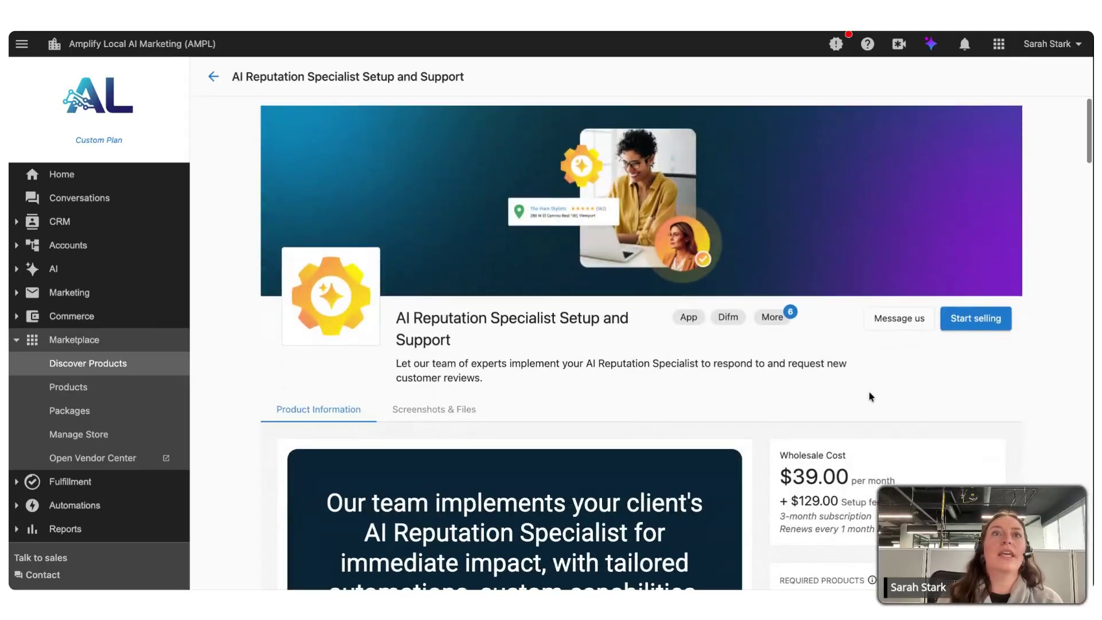
{"action": "scroll", "coordinate": [872, 396], "scroll_direction": "down", "scroll_amount": 1}
{"action": "scroll", "coordinate": [905, 395], "scroll_direction": "down", "scroll_amount": 3}
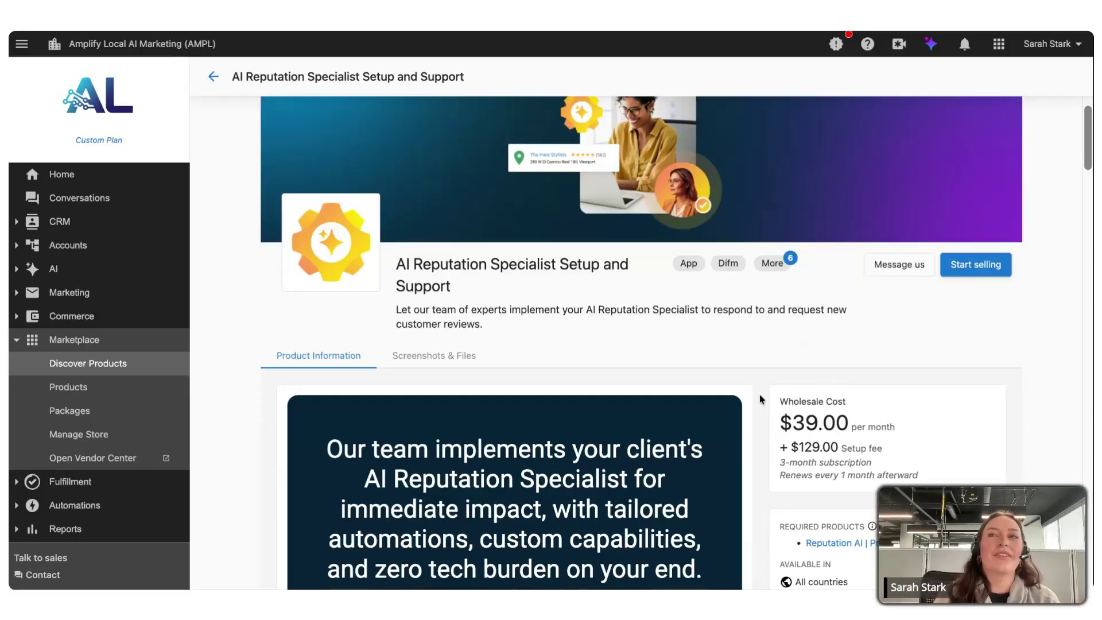
{"action": "scroll", "coordinate": [764, 432], "scroll_direction": "down", "scroll_amount": 3}
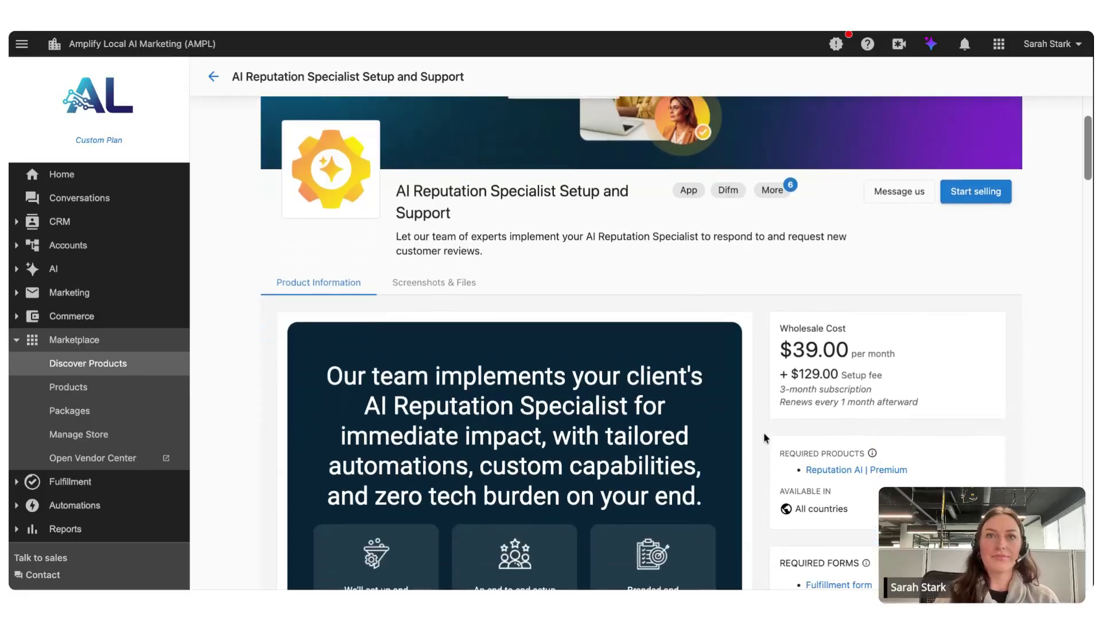
{"action": "scroll", "coordinate": [764, 432], "scroll_direction": "down", "scroll_amount": 6}
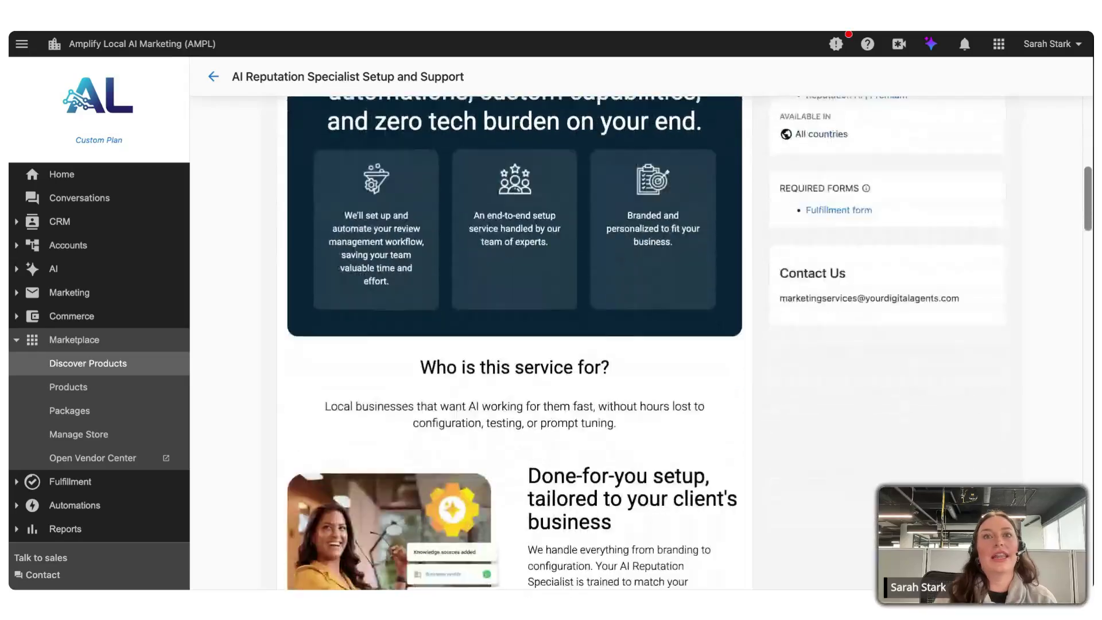
{"action": "scroll", "coordinate": [764, 432], "scroll_direction": "down", "scroll_amount": 4}
- Start selling AI Reputation Specialist Setup and Support and complete the Add to Store prompt
{"action": "scroll", "coordinate": [764, 432], "scroll_direction": "up", "scroll_amount": 13}
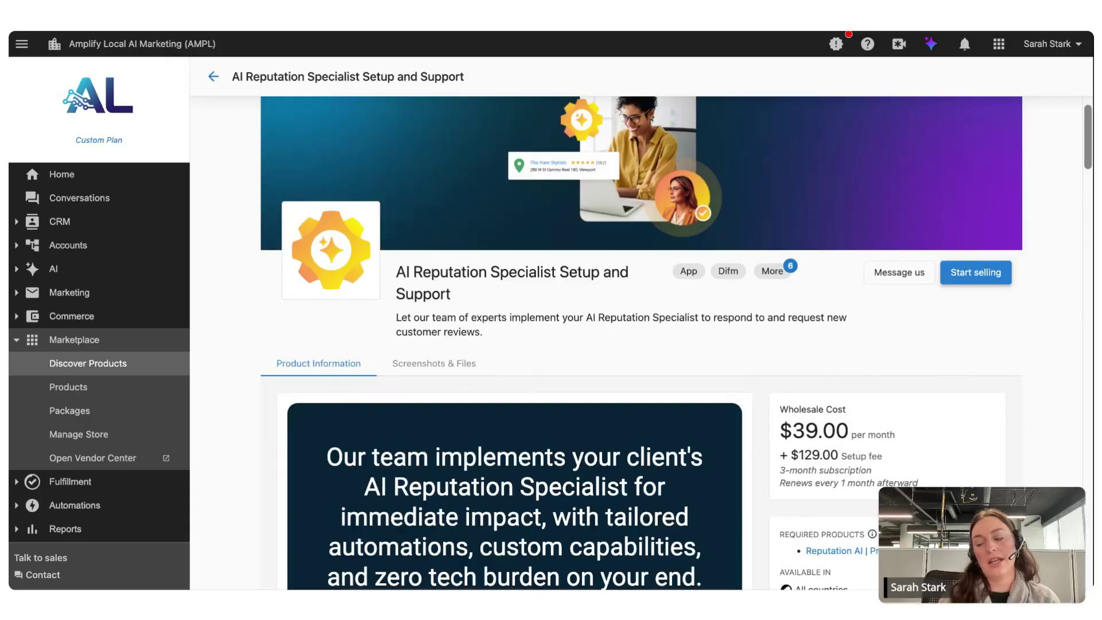
{"action": "left_click", "coordinate": [976, 273]}
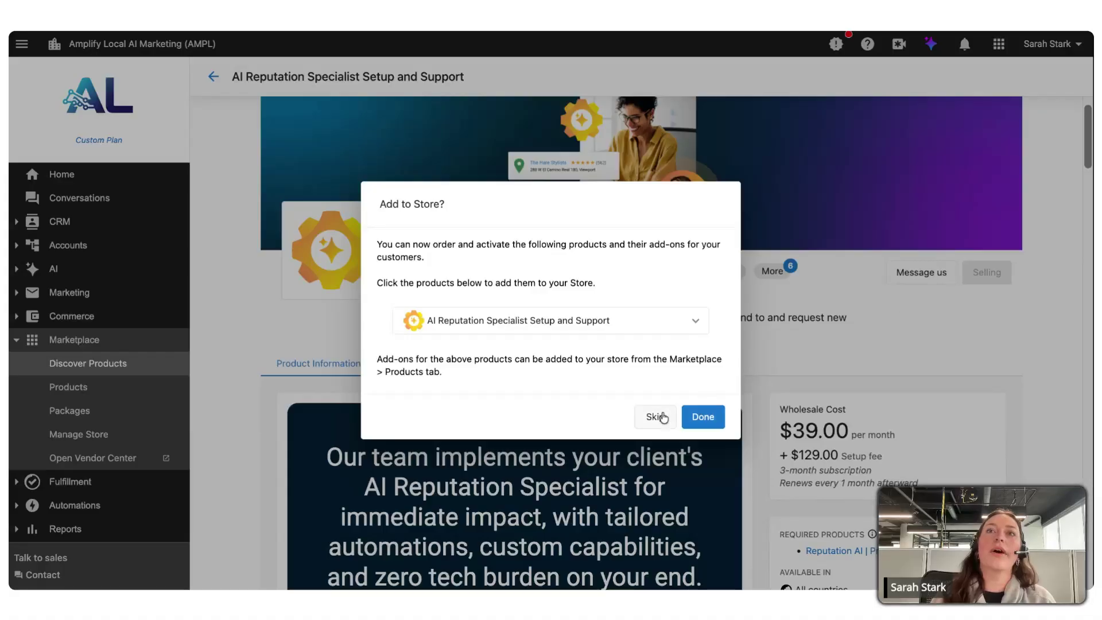
{"action": "left_click", "coordinate": [713, 422]}
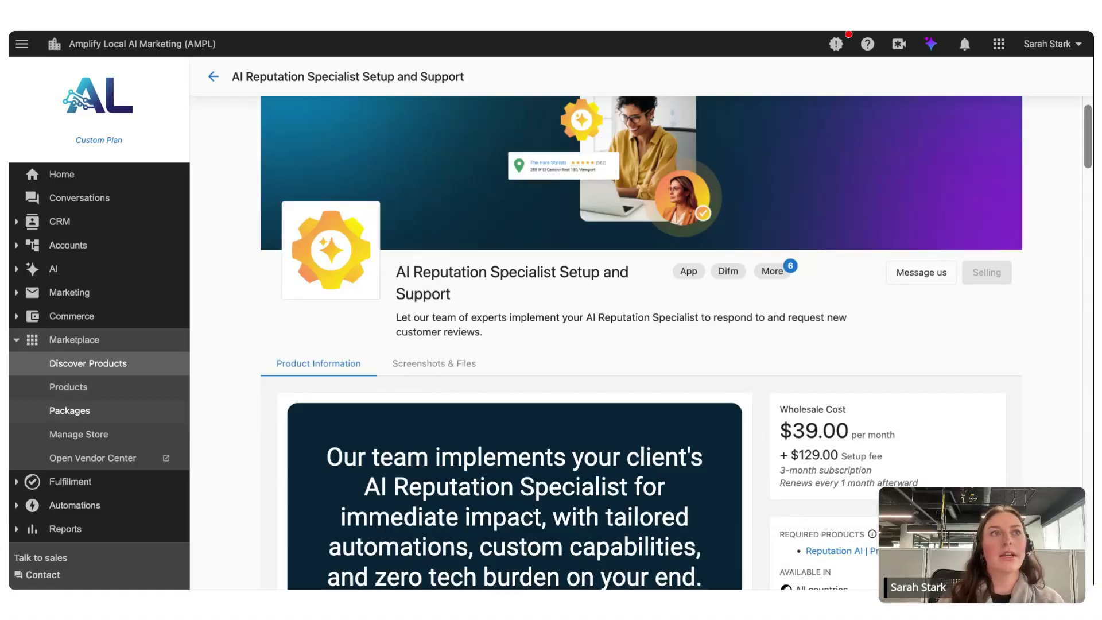
- Open the recommended packages and browse the industry-specific AI Workforce packages
{"action": "left_click", "coordinate": [151, 421]}
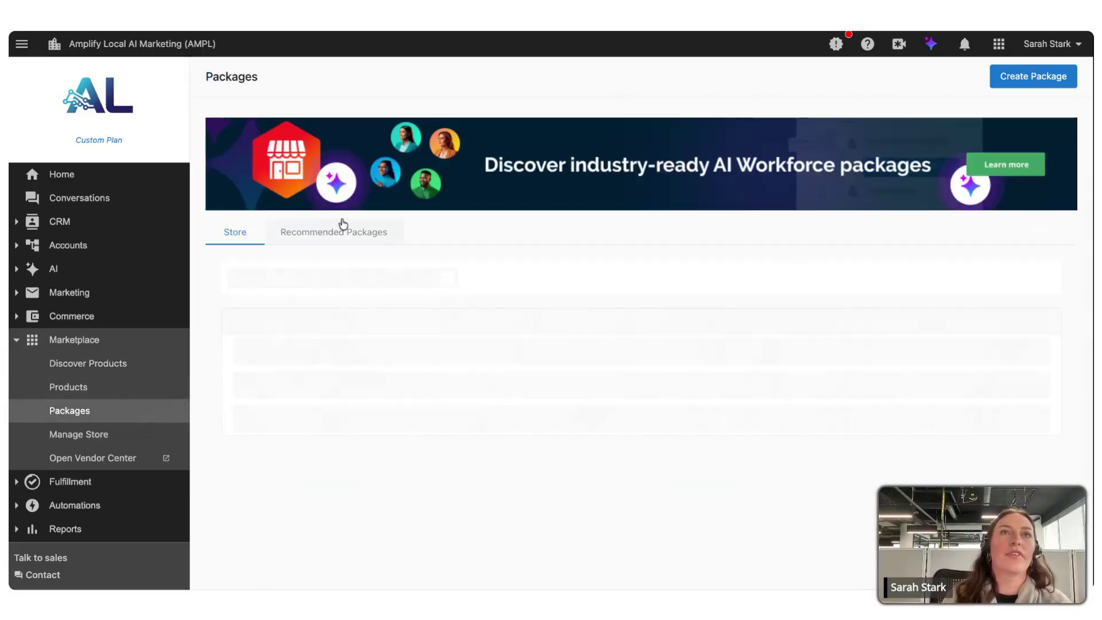
{"action": "left_click", "coordinate": [358, 233]}
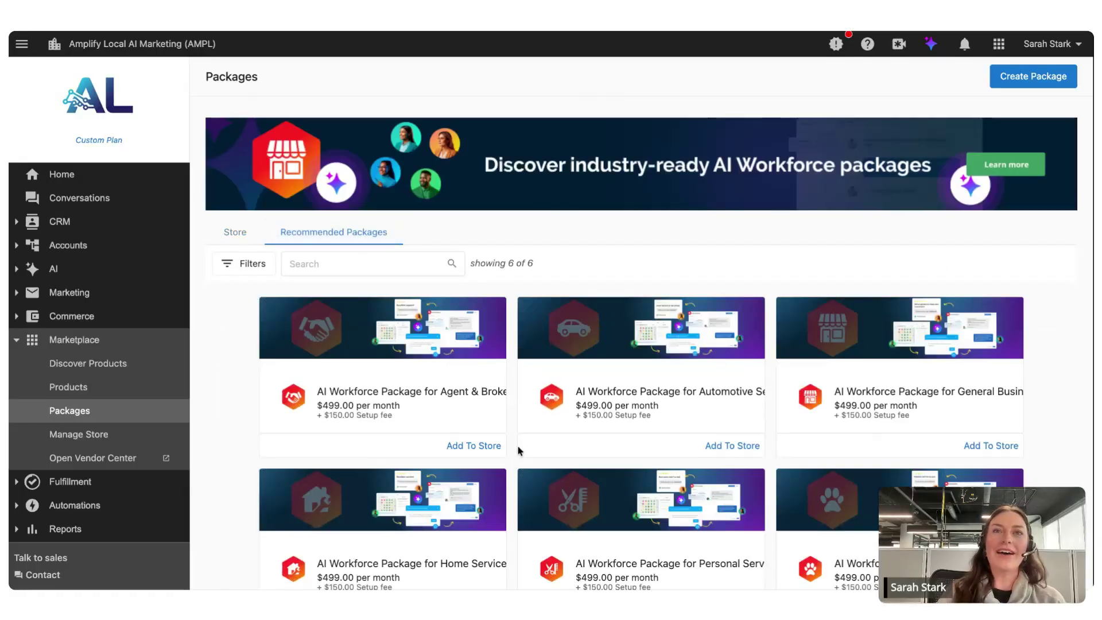
{"action": "scroll", "coordinate": [512, 470], "scroll_direction": "down", "scroll_amount": 1}
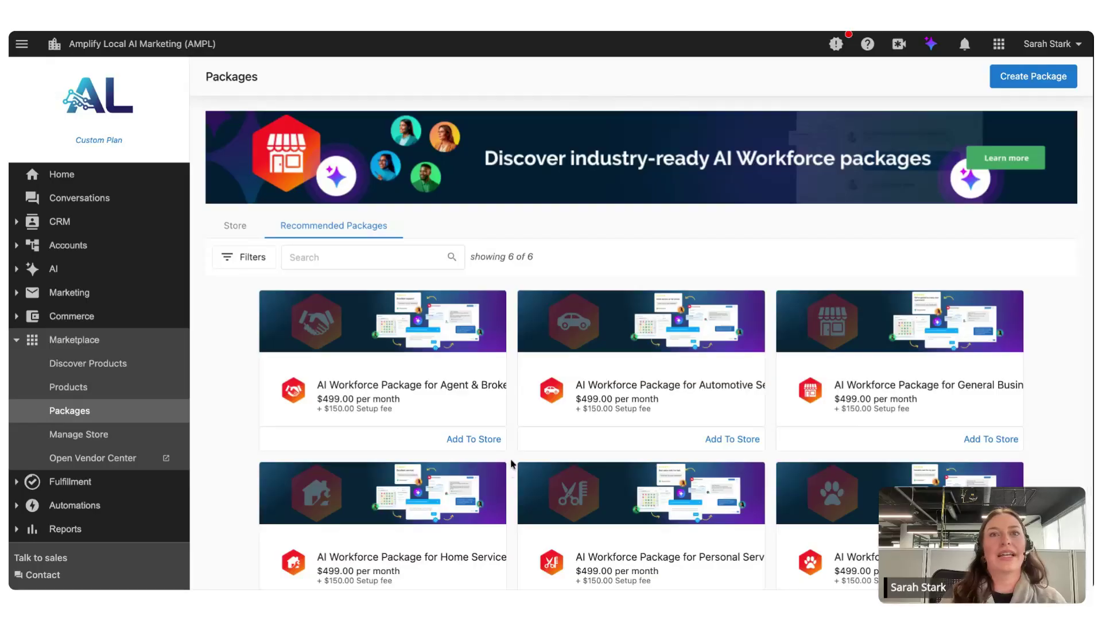
{"action": "scroll", "coordinate": [513, 464], "scroll_direction": "down", "scroll_amount": 3}
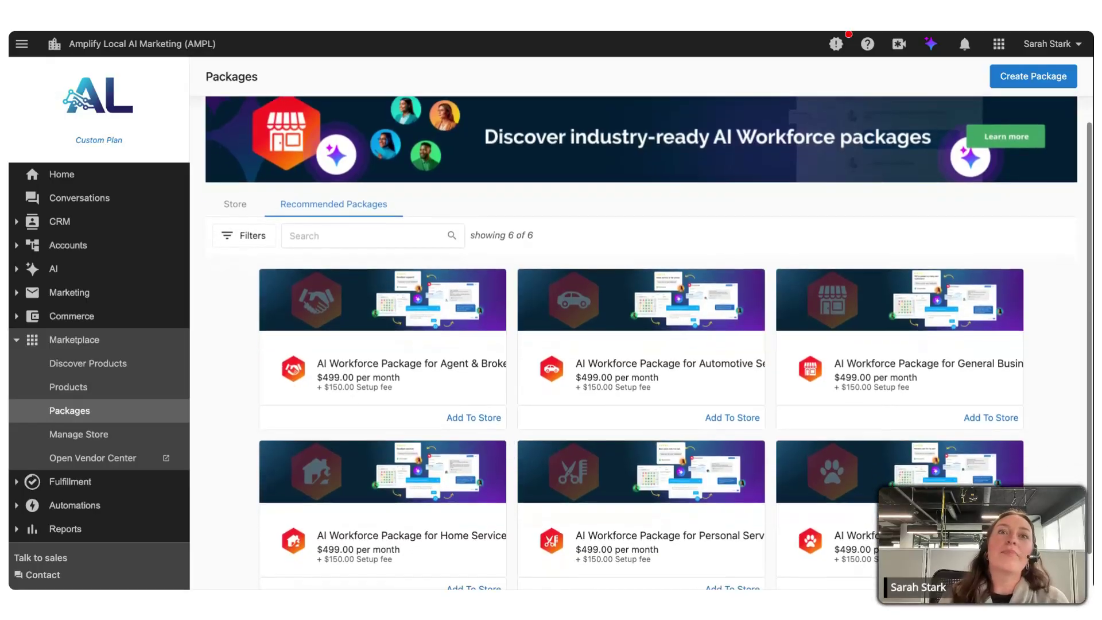
{"action": "scroll", "coordinate": [513, 462], "scroll_direction": "down", "scroll_amount": 4}
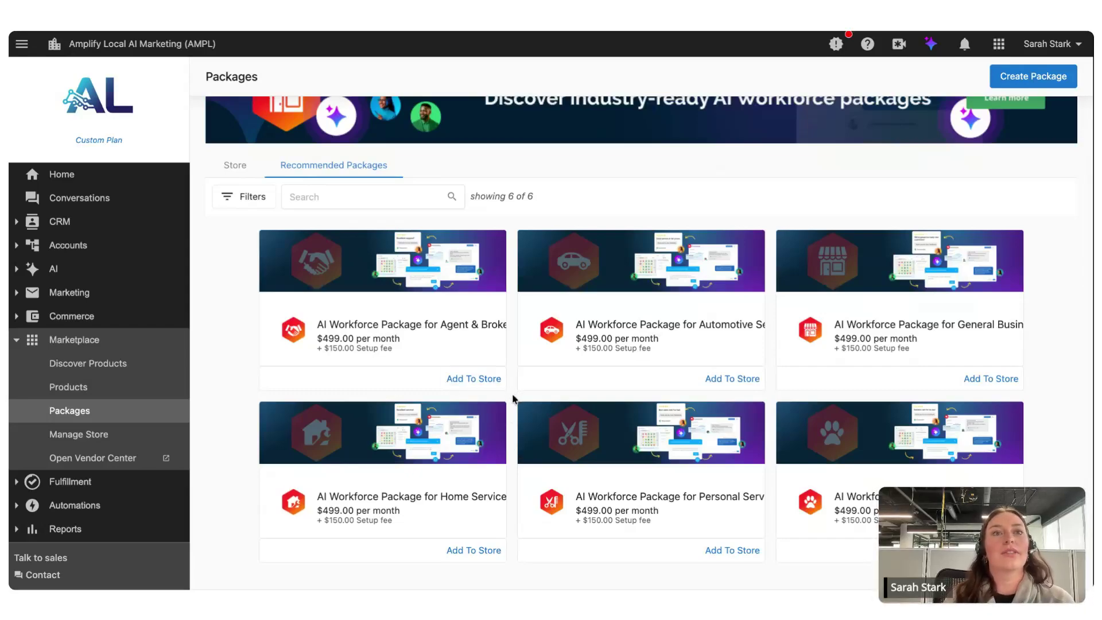
- Open the AI Workforce Package for Home Services and review its product wholesale prices and the marketing content for each included solution
{"action": "mouse_move", "coordinate": [462, 477]}
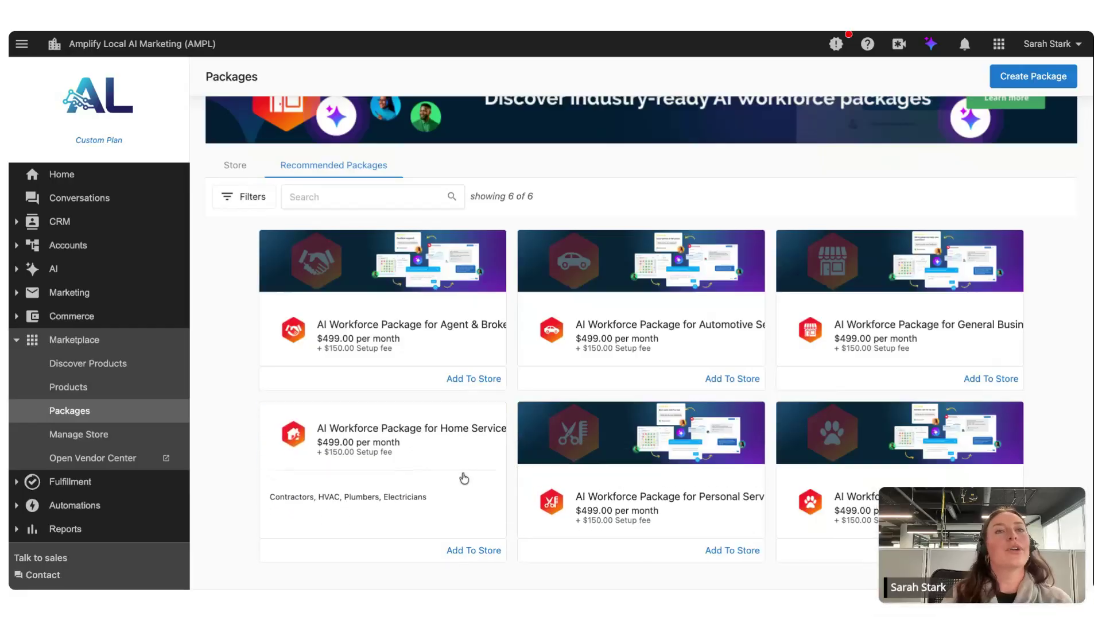
{"action": "left_click", "coordinate": [438, 448]}
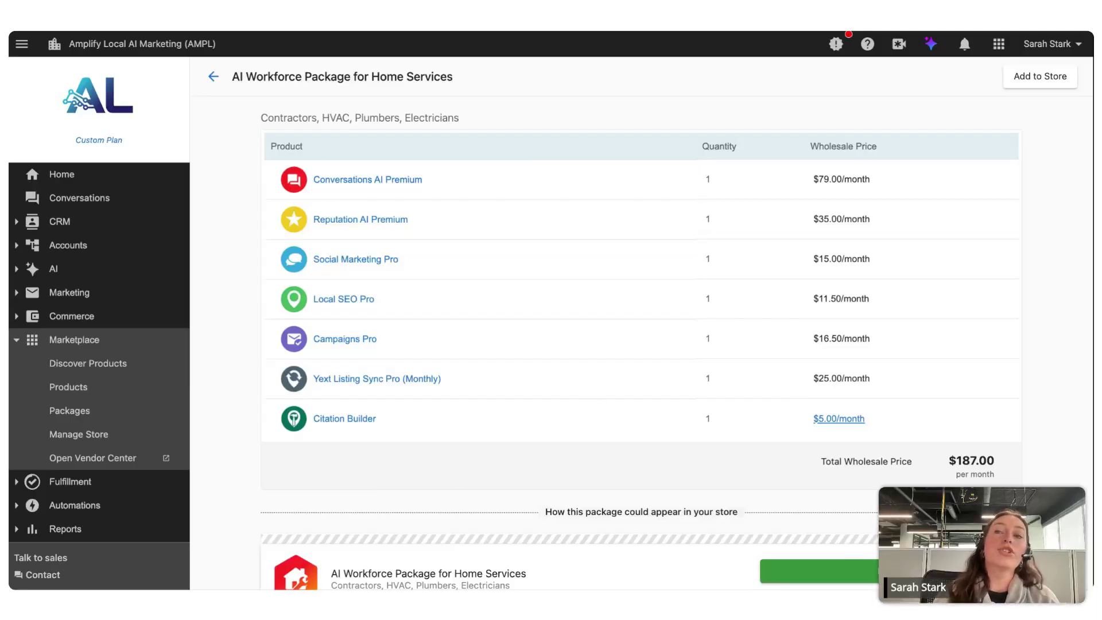
{"action": "scroll", "coordinate": [642, 344], "scroll_direction": "down", "scroll_amount": 8}
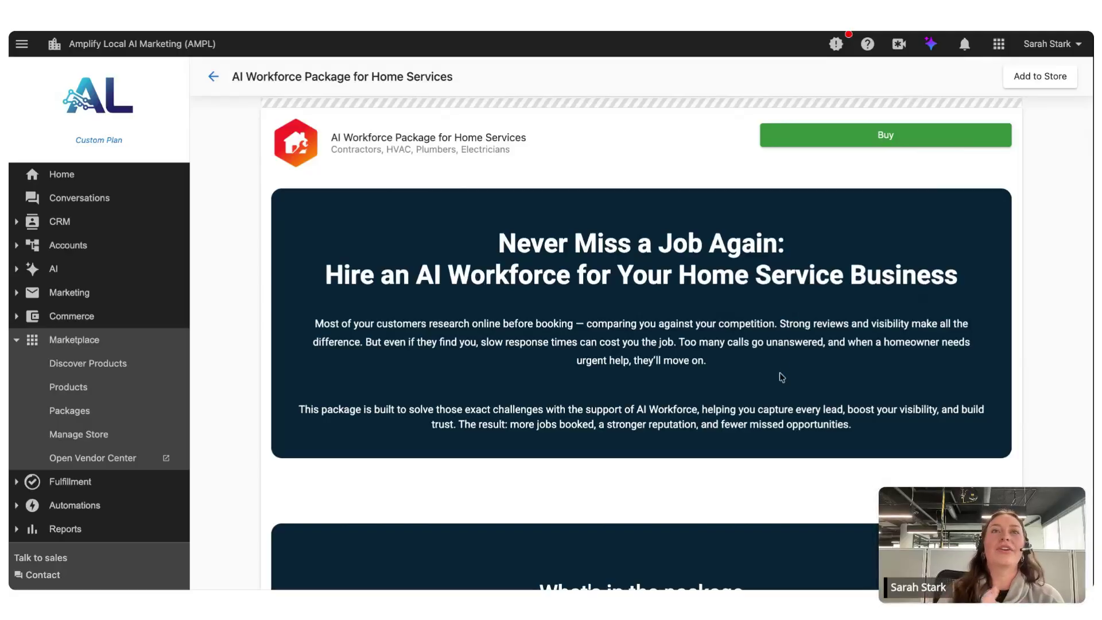
{"action": "scroll", "coordinate": [822, 369], "scroll_direction": "down", "scroll_amount": 3}
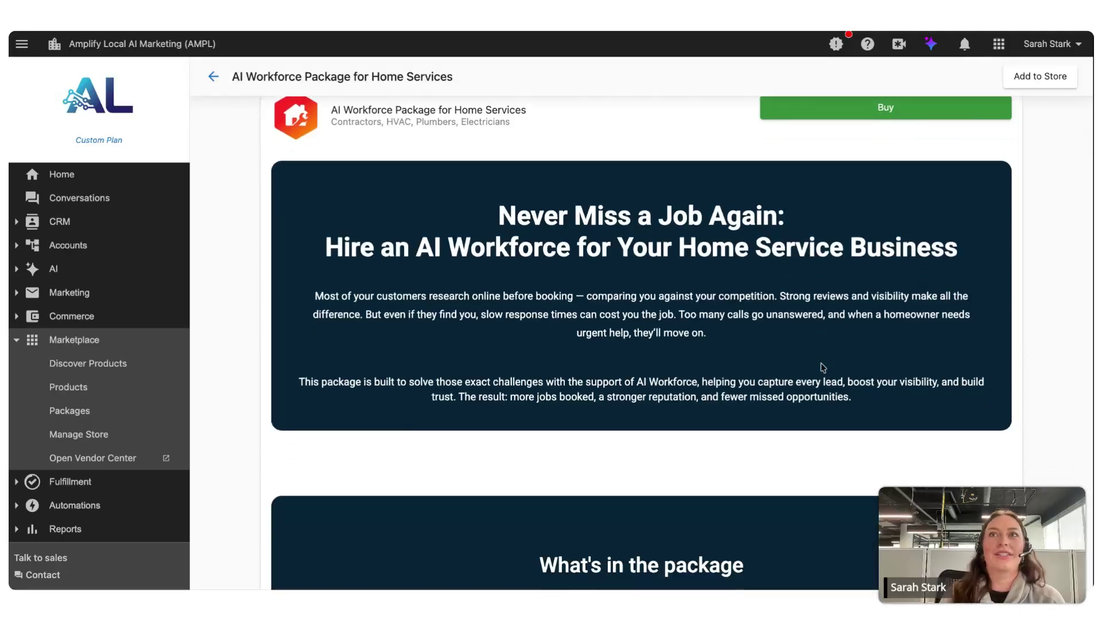
{"action": "scroll", "coordinate": [822, 368], "scroll_direction": "down", "scroll_amount": 1}
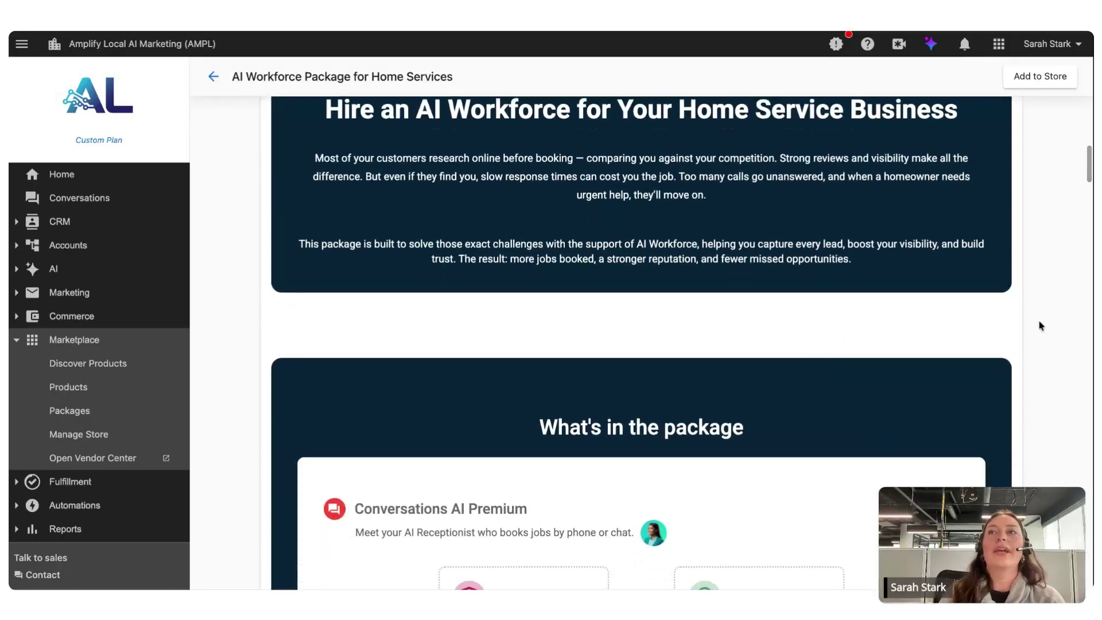
{"action": "scroll", "coordinate": [1034, 377], "scroll_direction": "down", "scroll_amount": 1}
{"action": "scroll", "coordinate": [1035, 379], "scroll_direction": "down", "scroll_amount": 2}
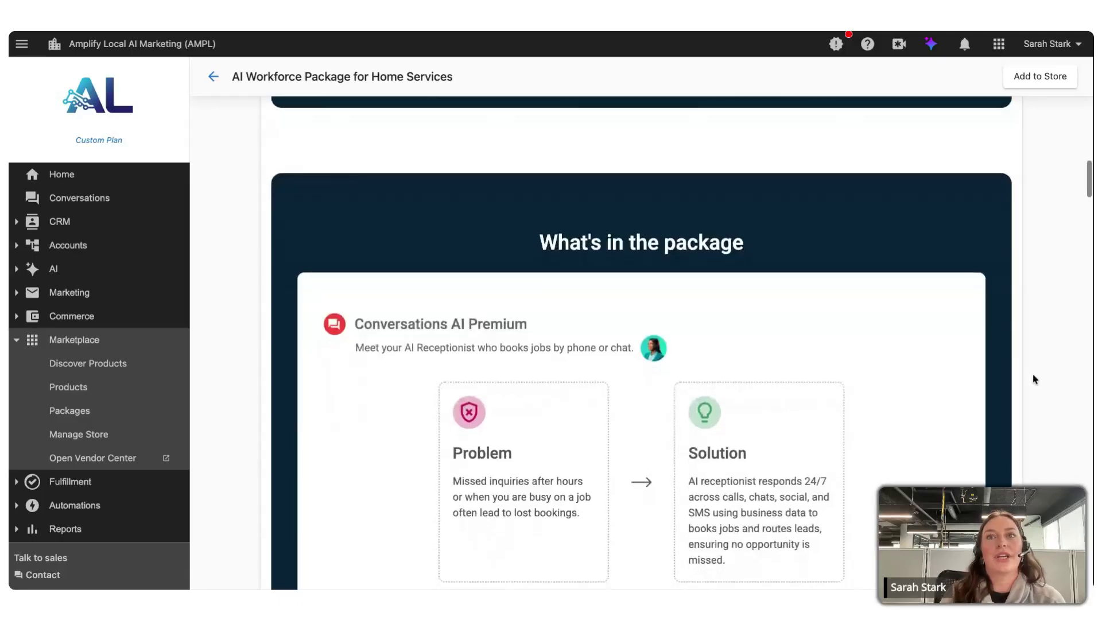
{"action": "scroll", "coordinate": [964, 377], "scroll_direction": "down", "scroll_amount": 2}
{"action": "scroll", "coordinate": [642, 343], "scroll_direction": "down", "scroll_amount": 1}
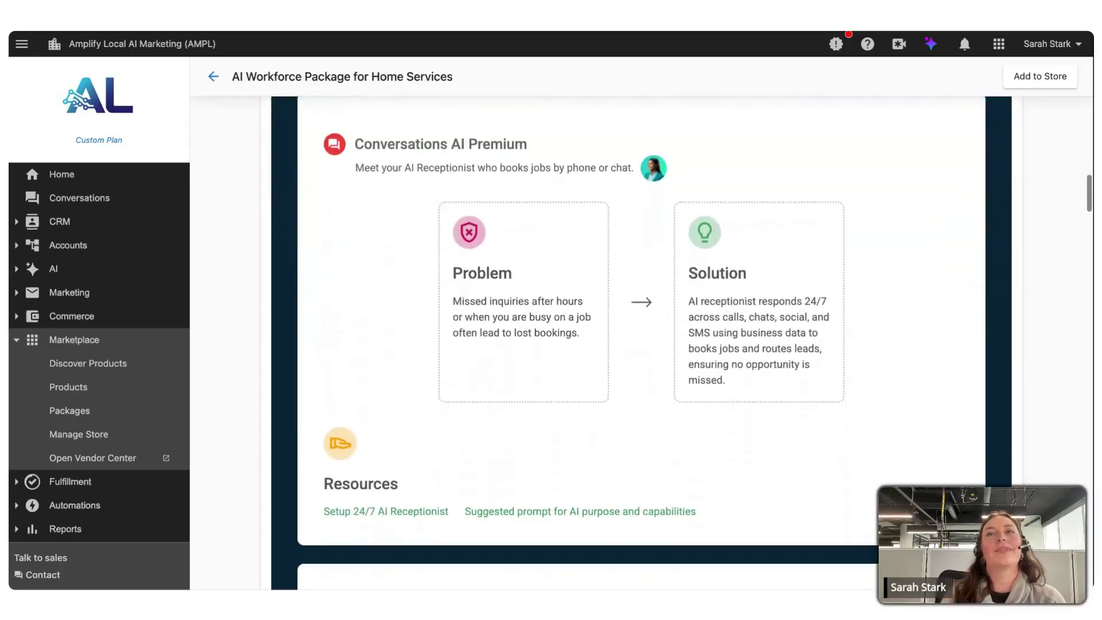
{"action": "scroll", "coordinate": [641, 343], "scroll_direction": "down", "scroll_amount": 2}
{"action": "scroll", "coordinate": [641, 343], "scroll_direction": "down", "scroll_amount": 9}
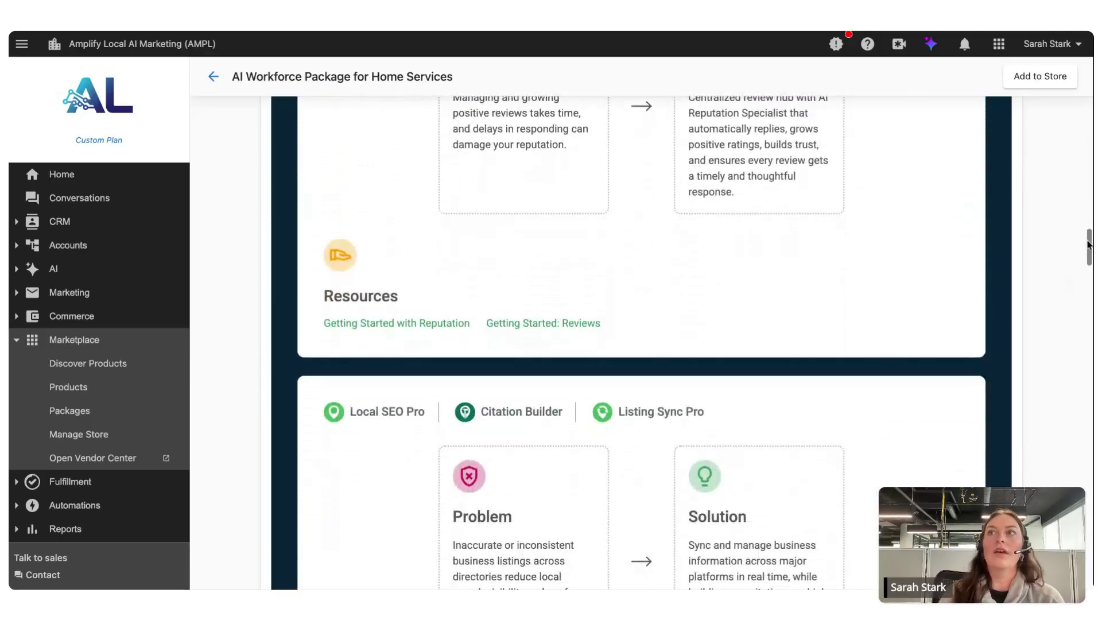
- Examine the package's included-product details for Reputation AI and Social Marketing
{"action": "left_click_drag", "start_coordinate": [1089, 252], "coordinate": [1089, 505]}
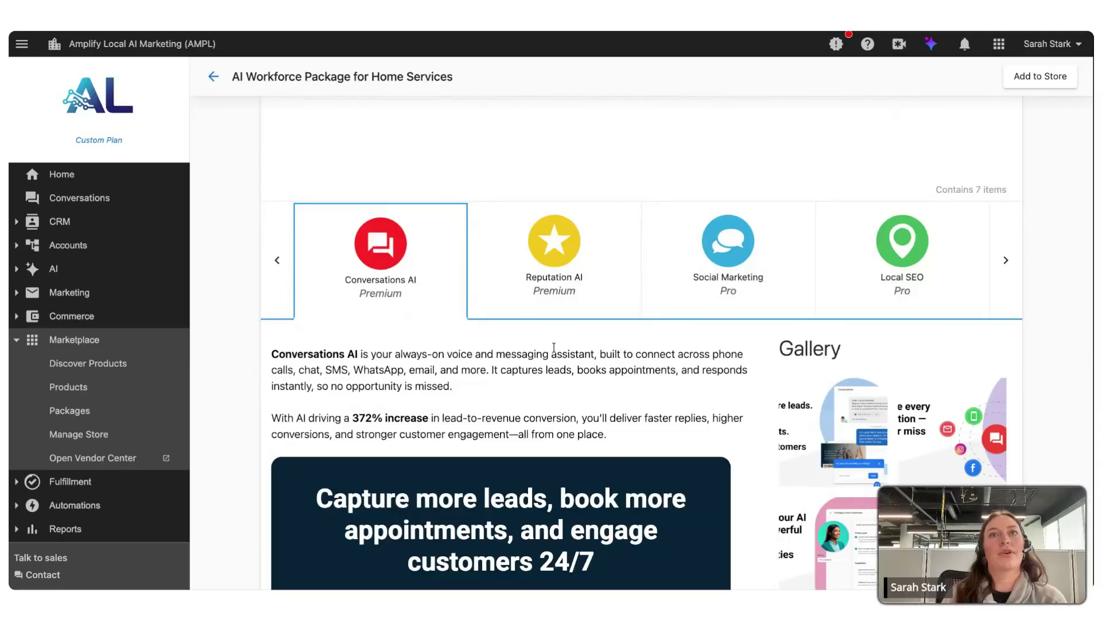
{"action": "left_click", "coordinate": [544, 247]}
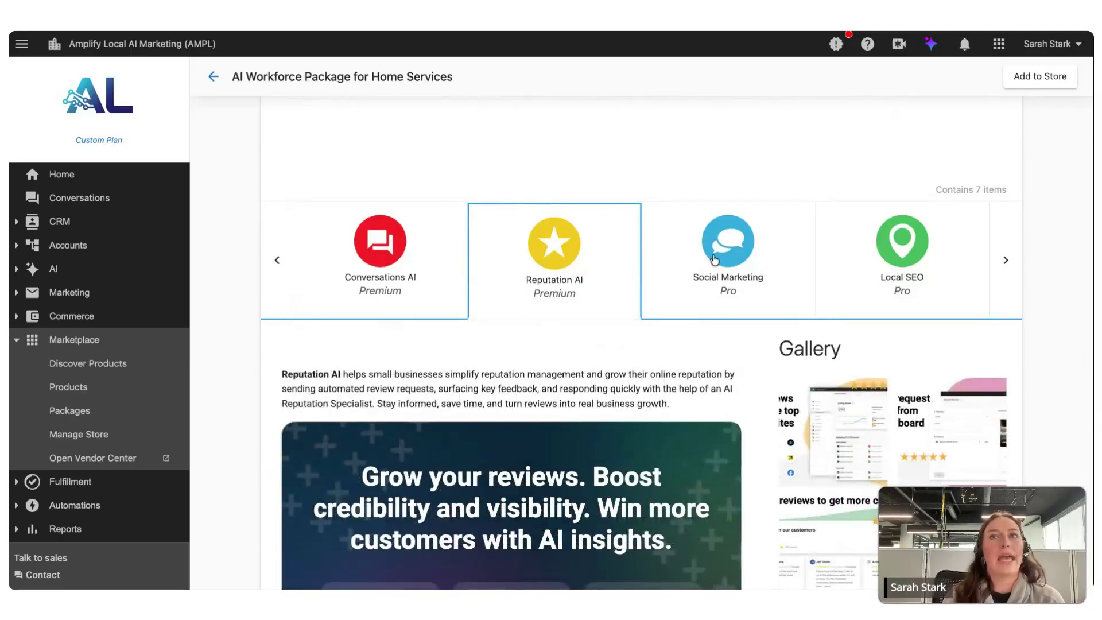
{"action": "left_click", "coordinate": [735, 272]}
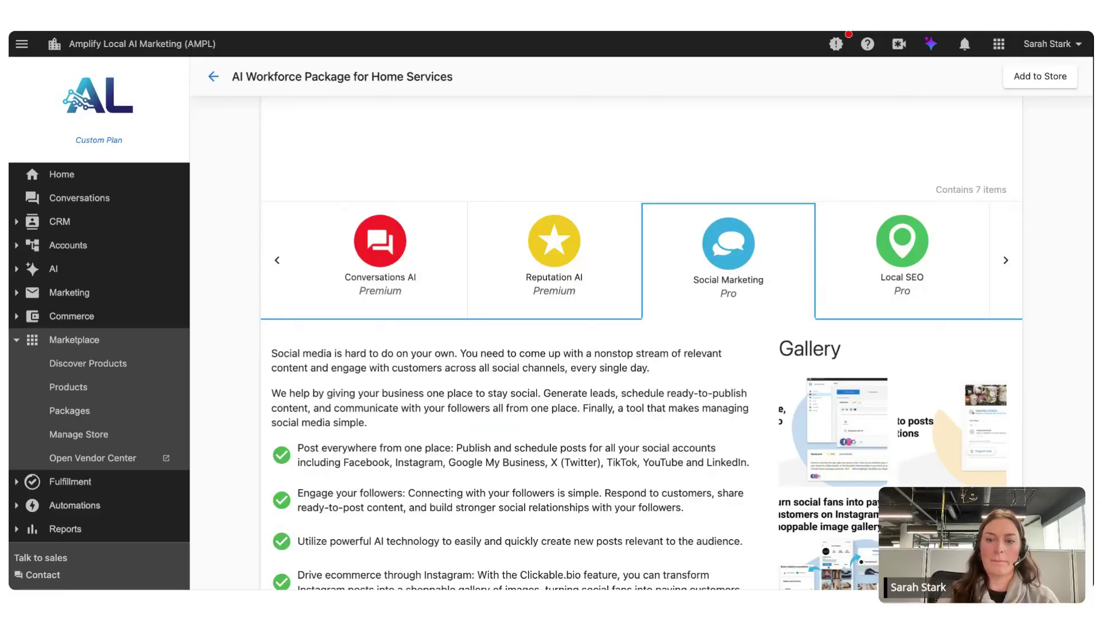
- Add the Home Services package to the store and publish the copy as AI Workforce Package for Home Services
{"action": "scroll", "coordinate": [1041, 236], "scroll_direction": "up", "scroll_amount": 10}
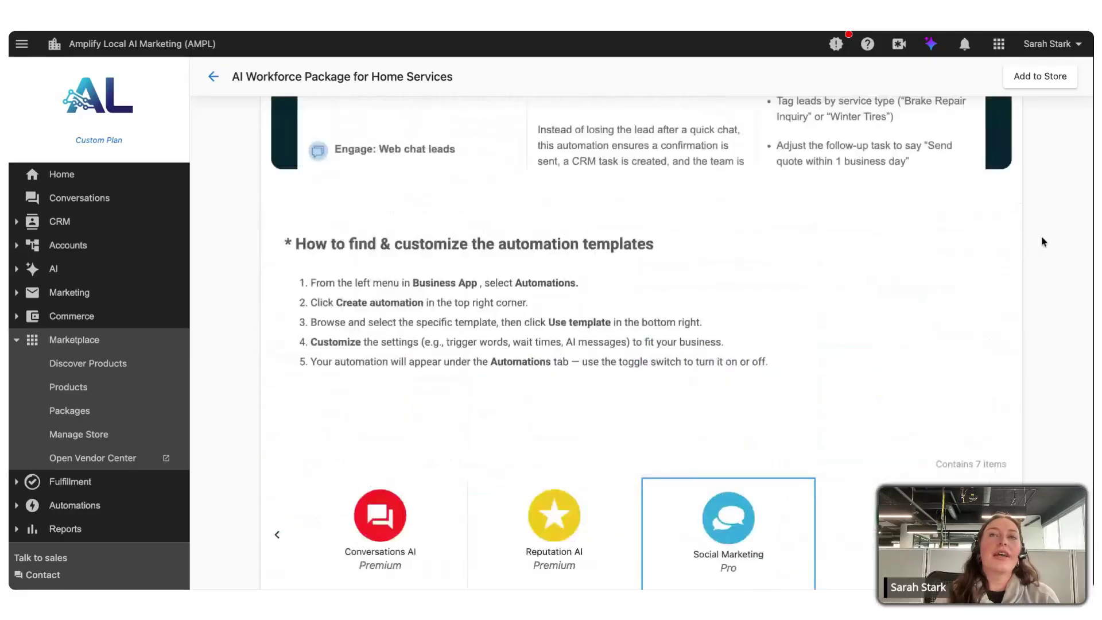
{"action": "scroll", "coordinate": [1041, 236], "scroll_direction": "up", "scroll_amount": 15}
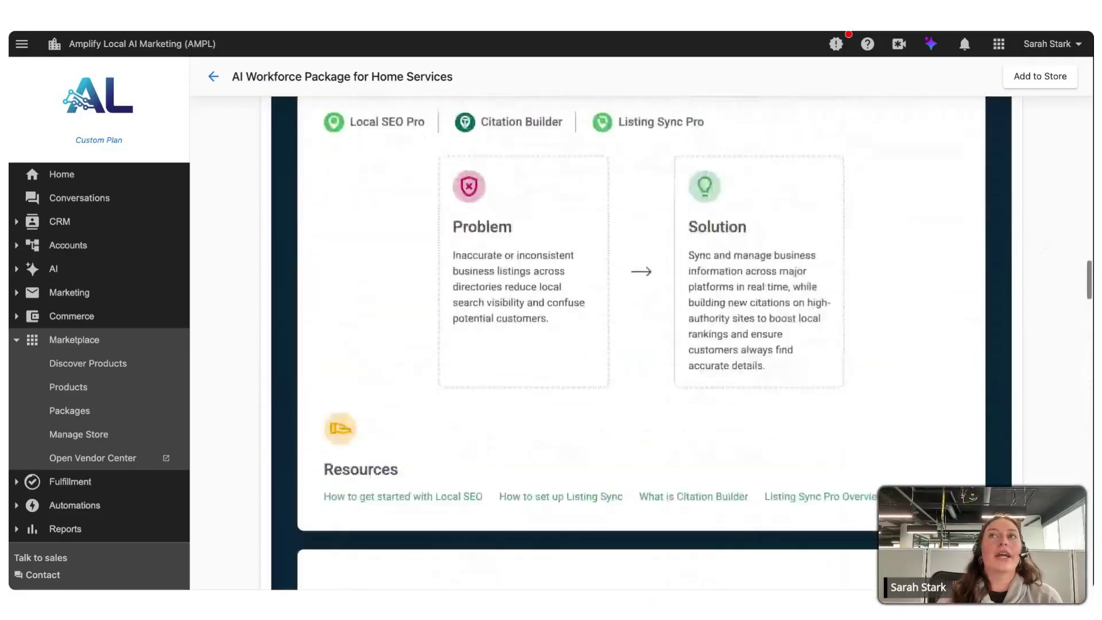
{"action": "scroll", "coordinate": [1041, 236], "scroll_direction": "up", "scroll_amount": 12}
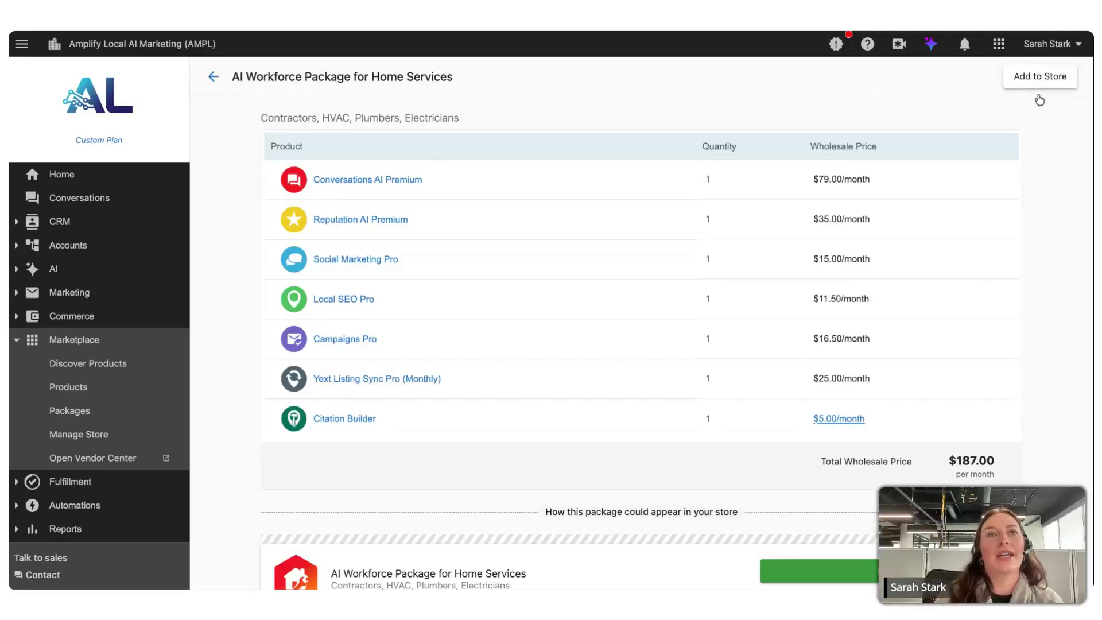
{"action": "left_click", "coordinate": [1050, 80]}
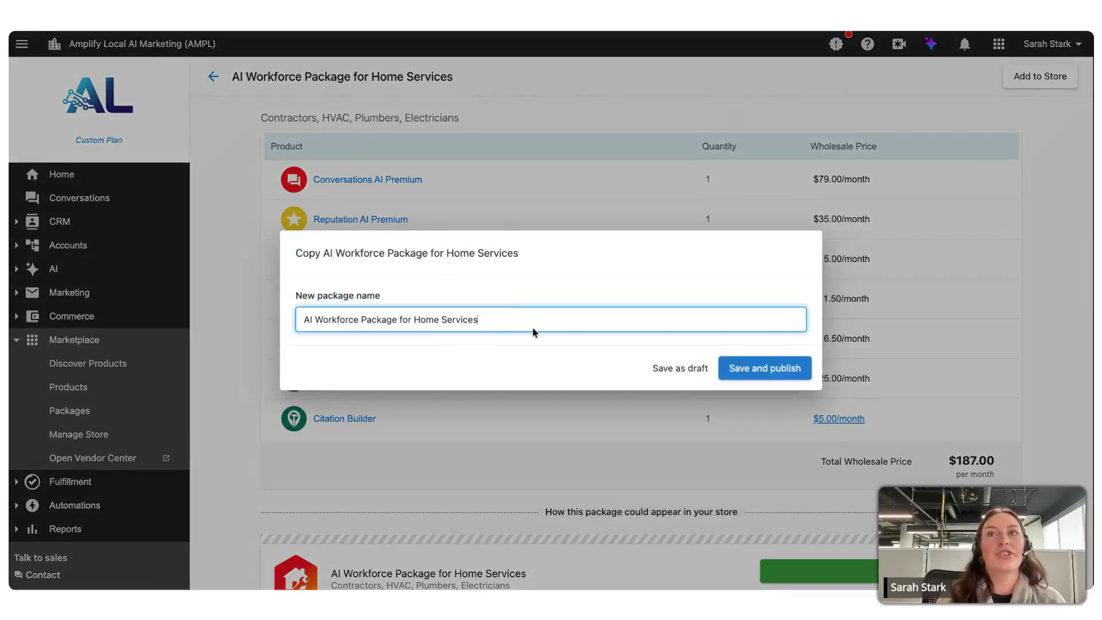
{"action": "left_click", "coordinate": [790, 373]}
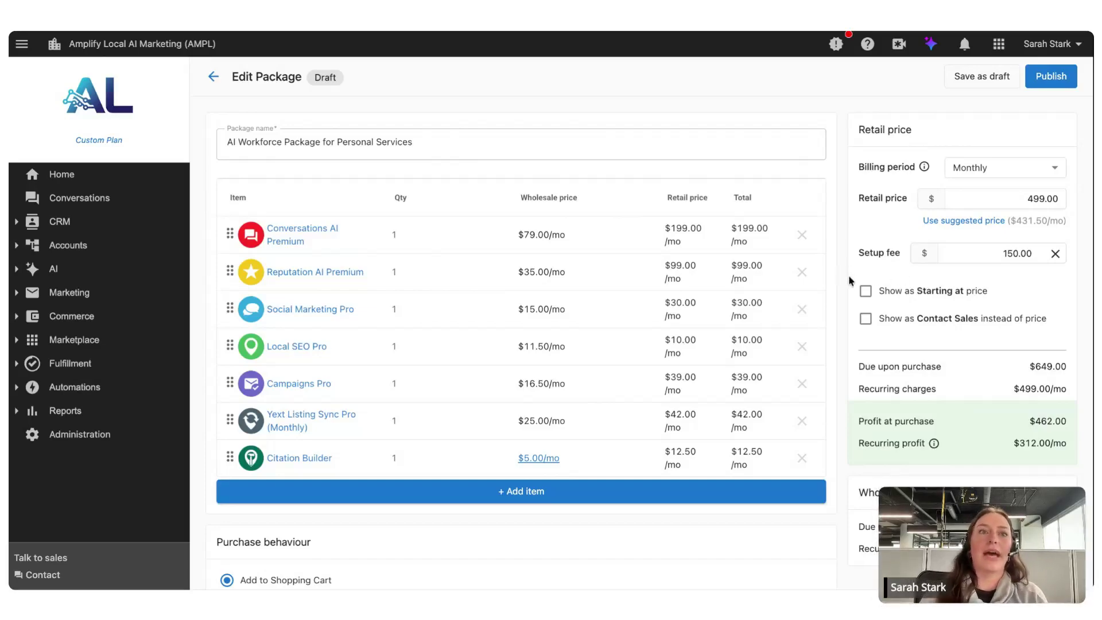
- Review the purchase behaviour, marketing material and pricing of the AI Workforce Package for Personal Services draft and publish it
{"action": "scroll", "coordinate": [849, 321], "scroll_direction": "down", "scroll_amount": 5}
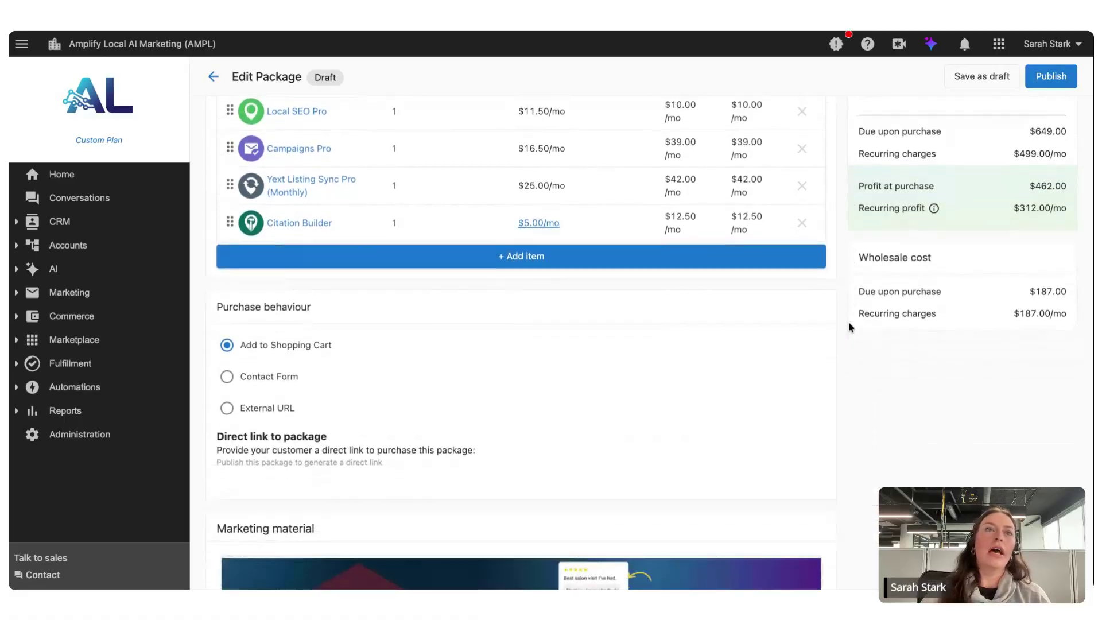
{"action": "scroll", "coordinate": [849, 322], "scroll_direction": "down", "scroll_amount": 8}
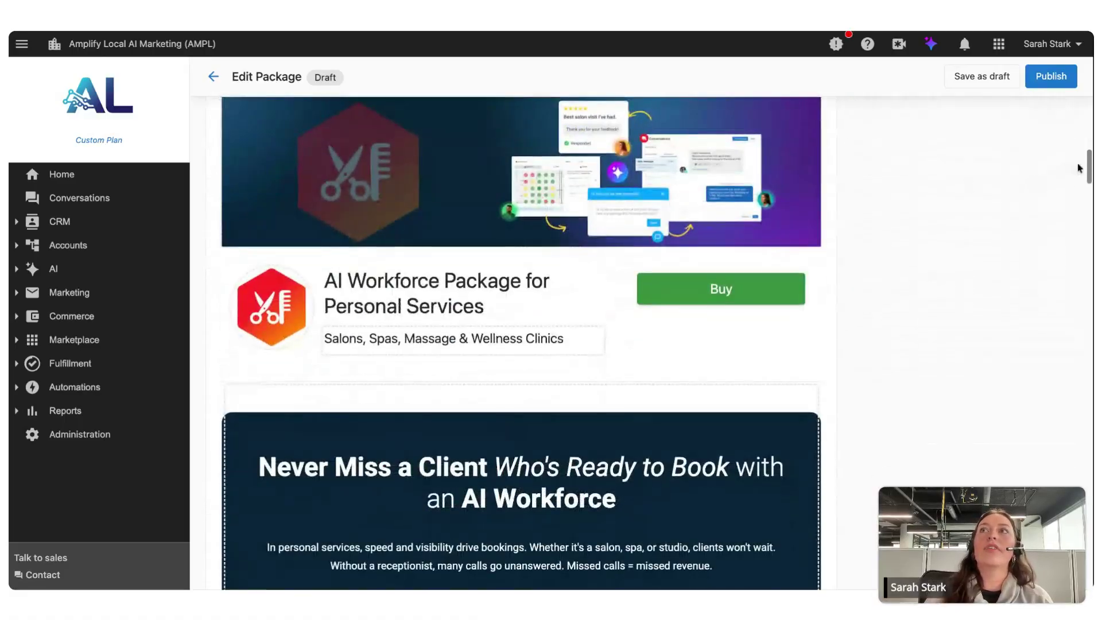
{"action": "left_click_drag", "start_coordinate": [1089, 172], "coordinate": [1086, 495]}
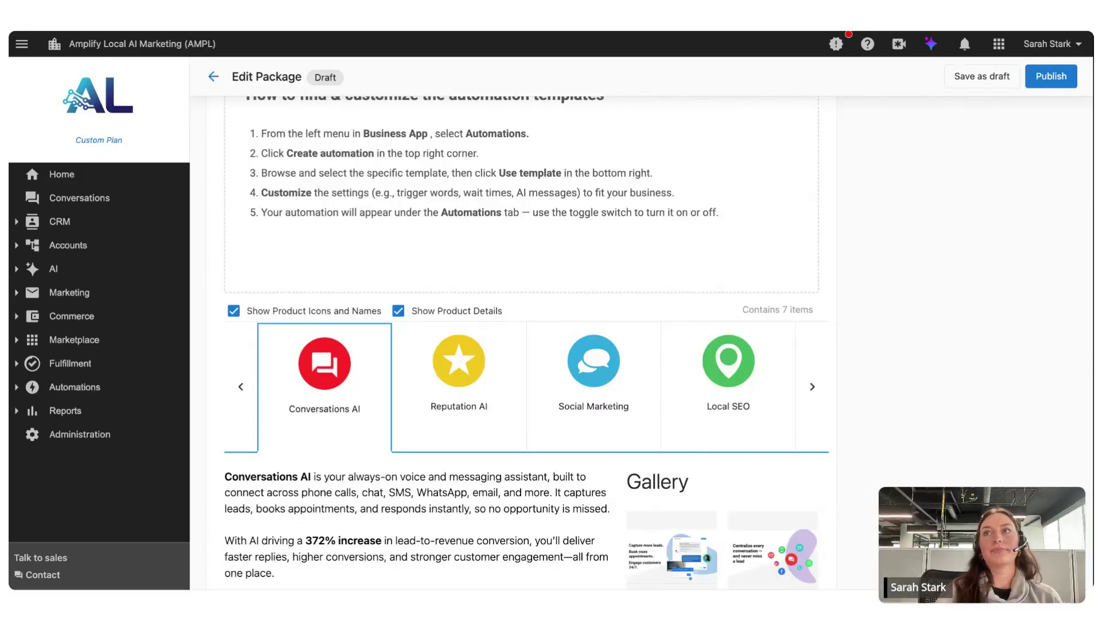
{"action": "scroll", "coordinate": [1066, 324], "scroll_direction": "up", "scroll_amount": 1}
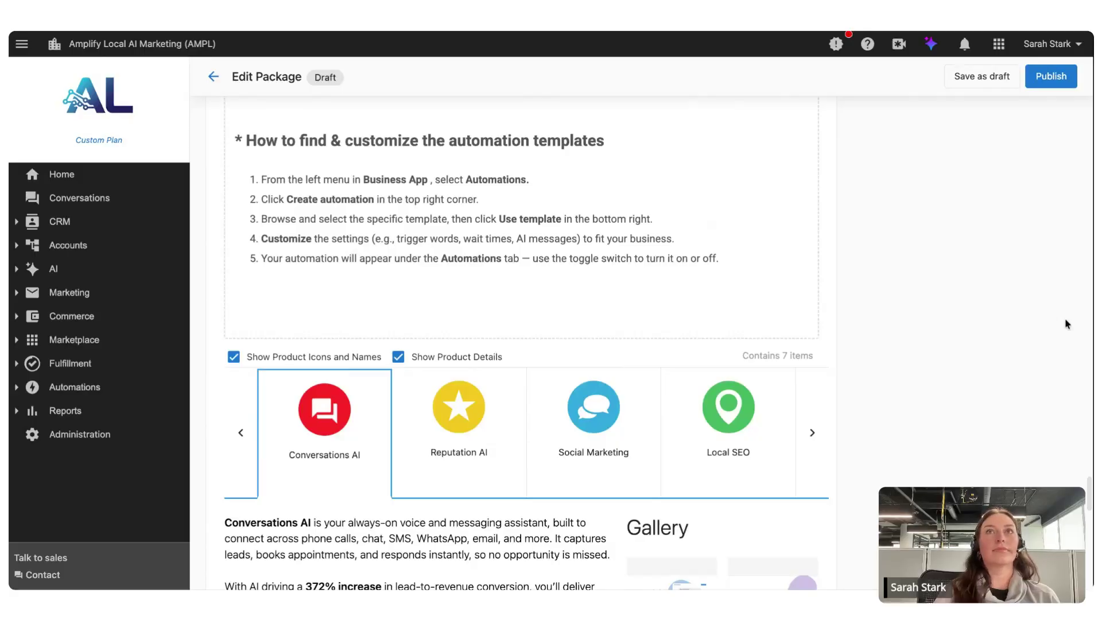
{"action": "scroll", "coordinate": [1066, 325], "scroll_direction": "up", "scroll_amount": 20}
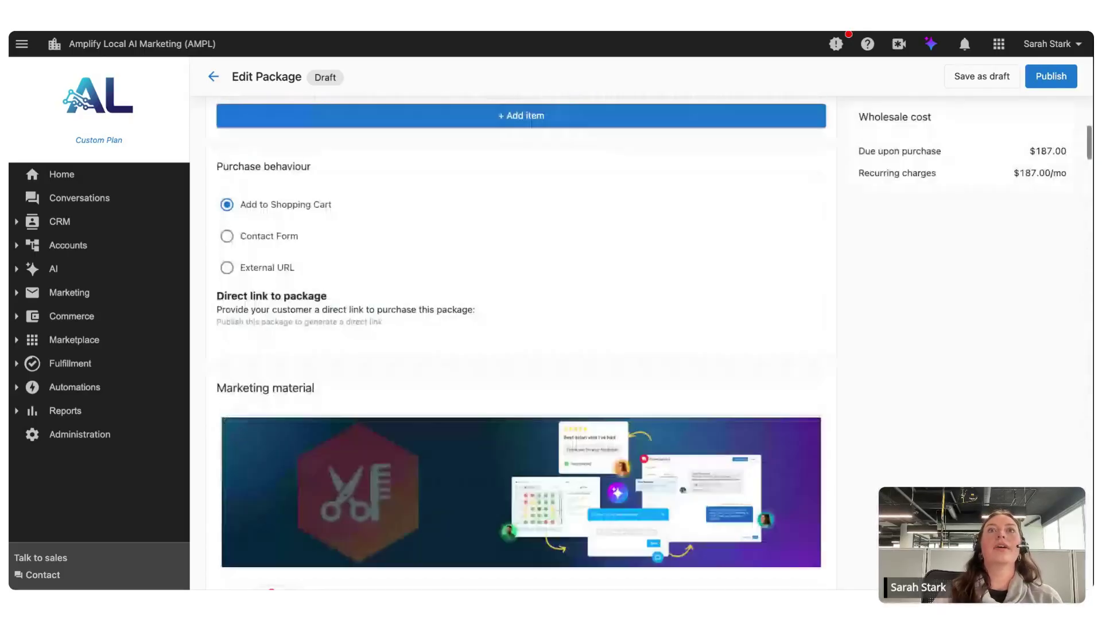
{"action": "scroll", "coordinate": [1066, 324], "scroll_direction": "up", "scroll_amount": 7}
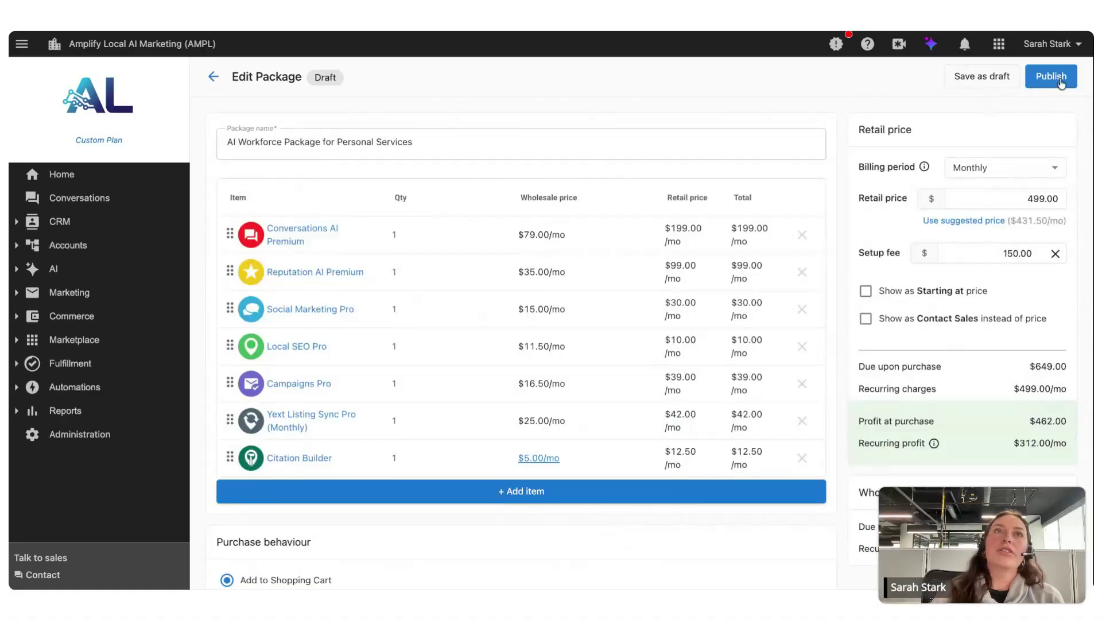
{"action": "left_click", "coordinate": [1051, 81]}
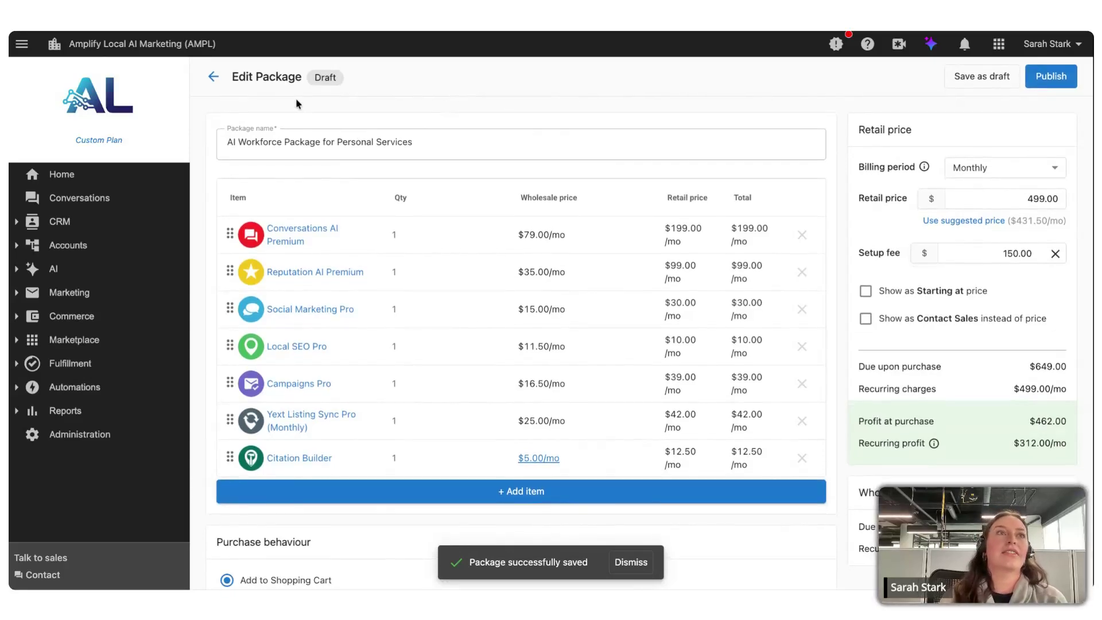
- Return to the marketplace packages and review the store's list of published and draft packages
{"action": "left_click", "coordinate": [119, 343]}
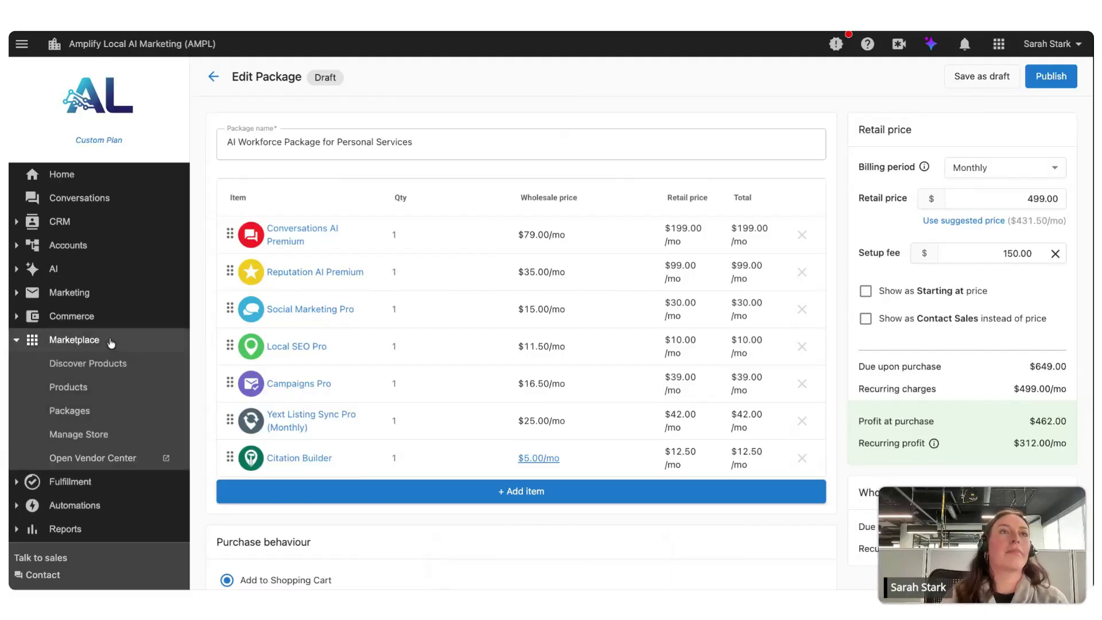
{"action": "left_click", "coordinate": [105, 422]}
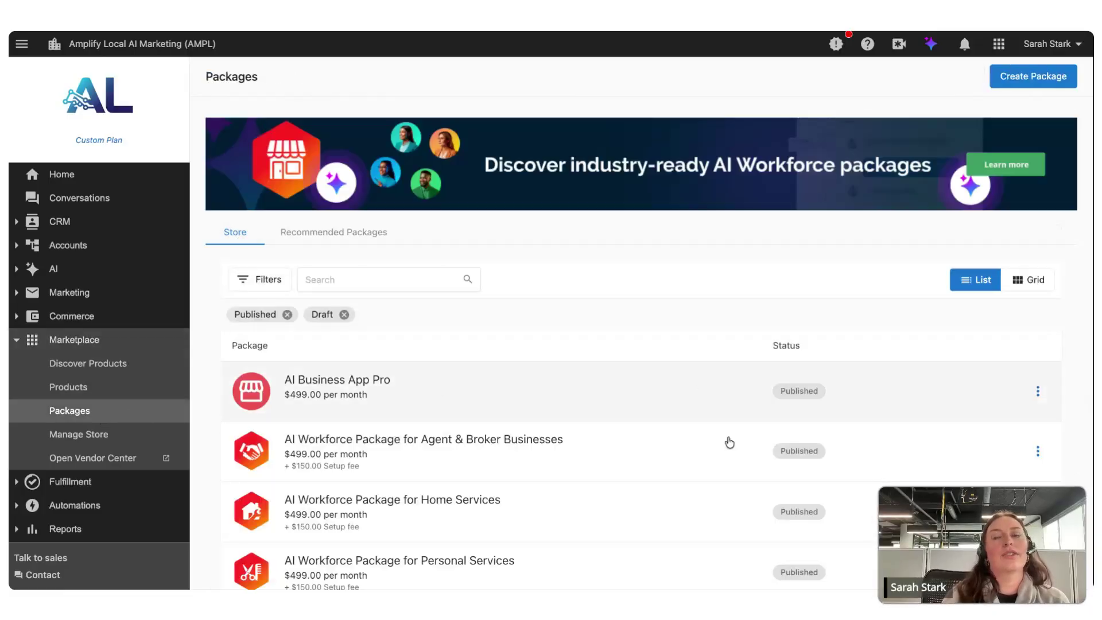
{"action": "scroll", "coordinate": [731, 456], "scroll_direction": "down", "scroll_amount": 1}
{"action": "scroll", "coordinate": [731, 456], "scroll_direction": "down", "scroll_amount": 1}
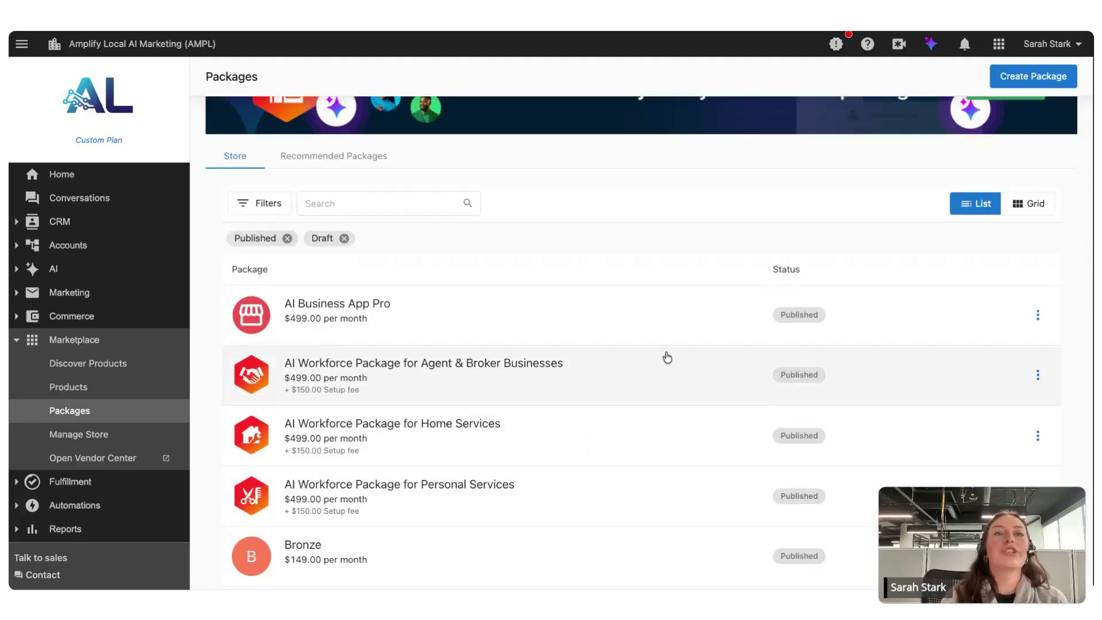
{"action": "scroll", "coordinate": [666, 339], "scroll_direction": "up", "scroll_amount": 1}
{"action": "scroll", "coordinate": [668, 328], "scroll_direction": "up", "scroll_amount": 2}
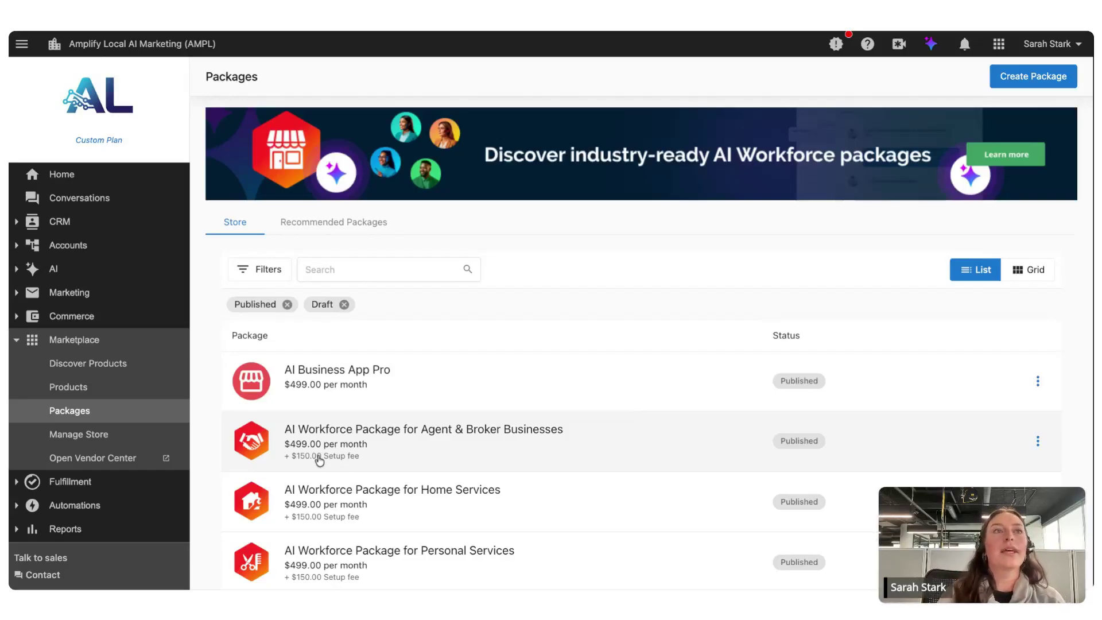
- Open the product list, examine the basic information requested for adding a custom product, and close the form without saving
{"action": "left_click", "coordinate": [143, 395]}
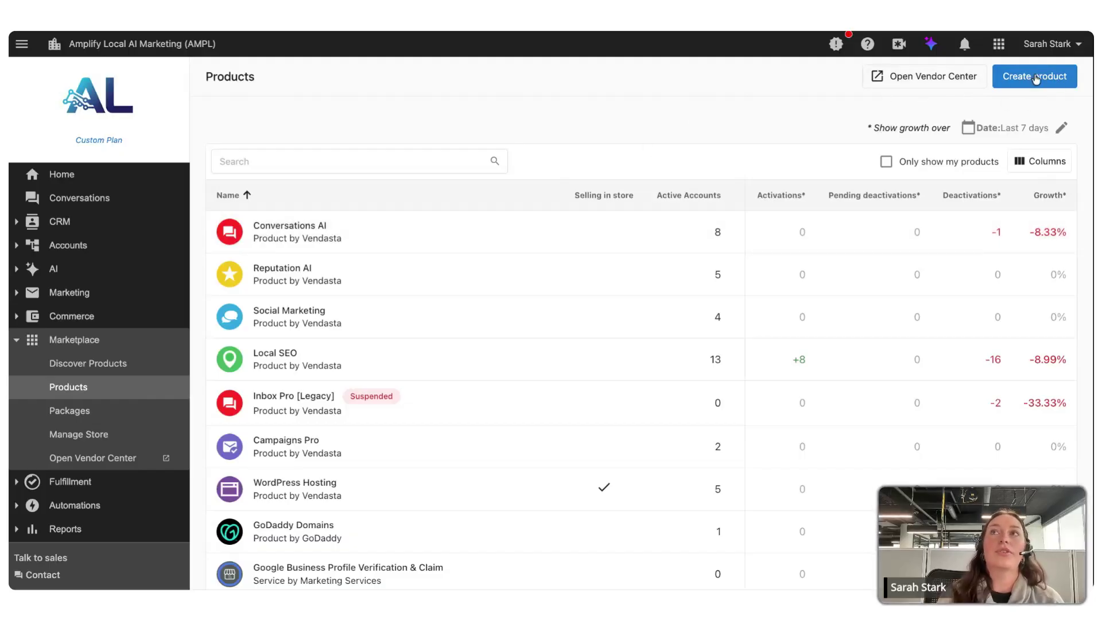
{"action": "left_click", "coordinate": [1037, 79]}
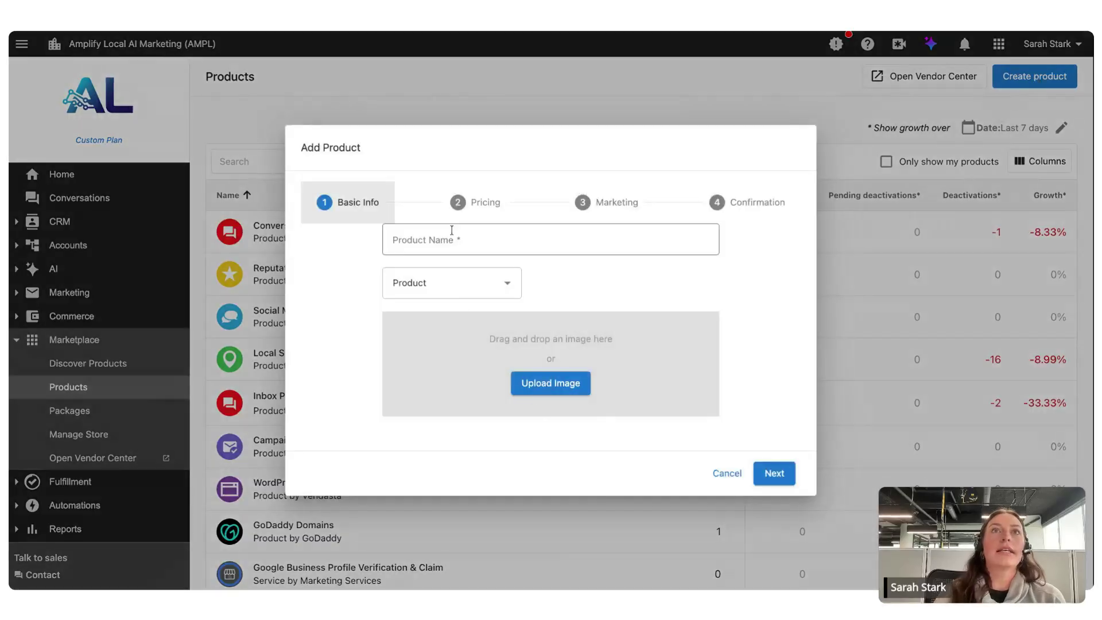
{"action": "left_click", "coordinate": [502, 235]}
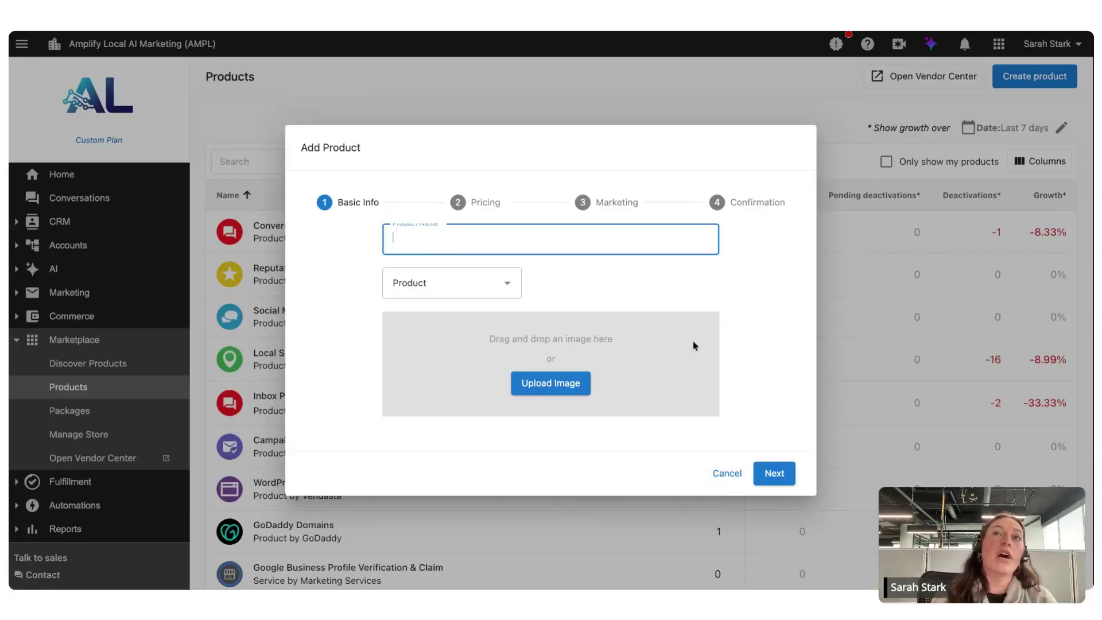
{"action": "left_click", "coordinate": [728, 475]}
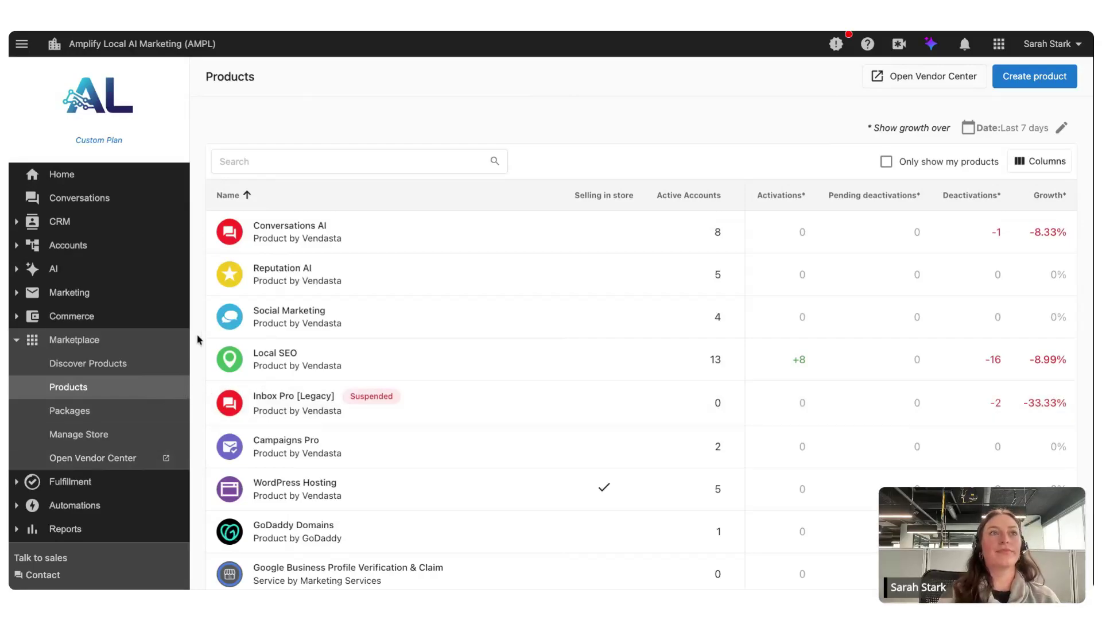
- Go to account management and open the overview of the The Glow To Spot - FL account
{"action": "left_click", "coordinate": [161, 344]}
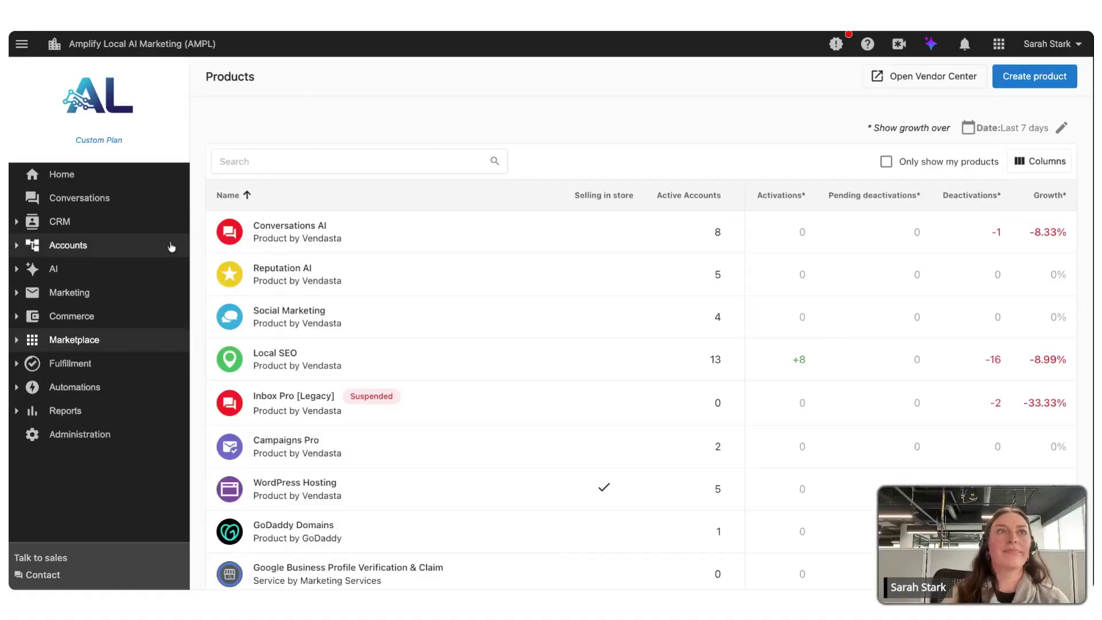
{"action": "left_click", "coordinate": [143, 249]}
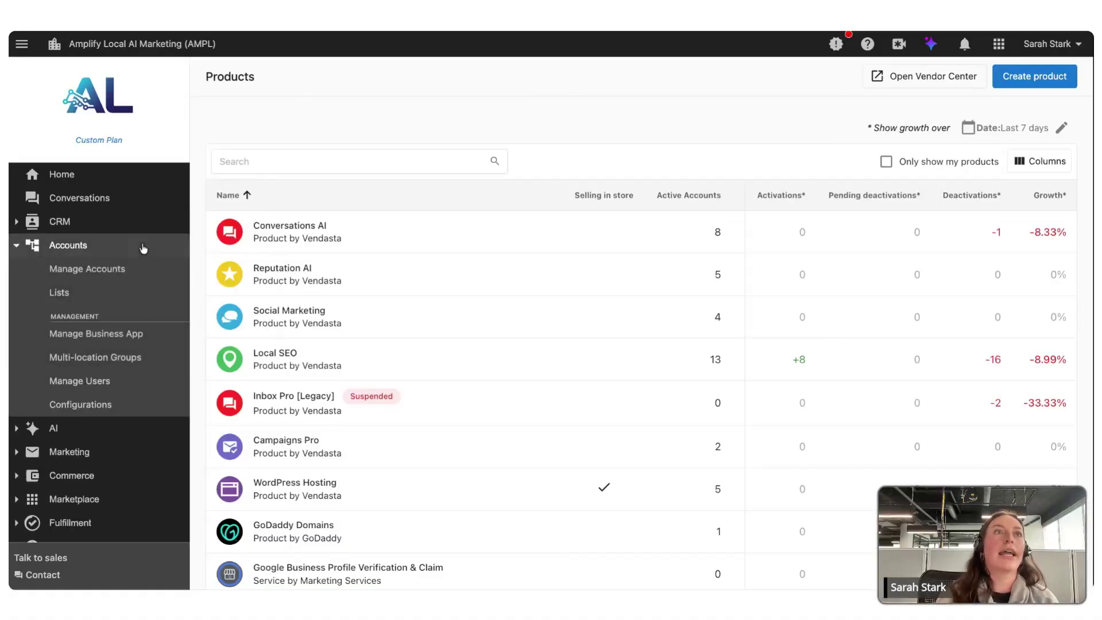
{"action": "left_click", "coordinate": [123, 270]}
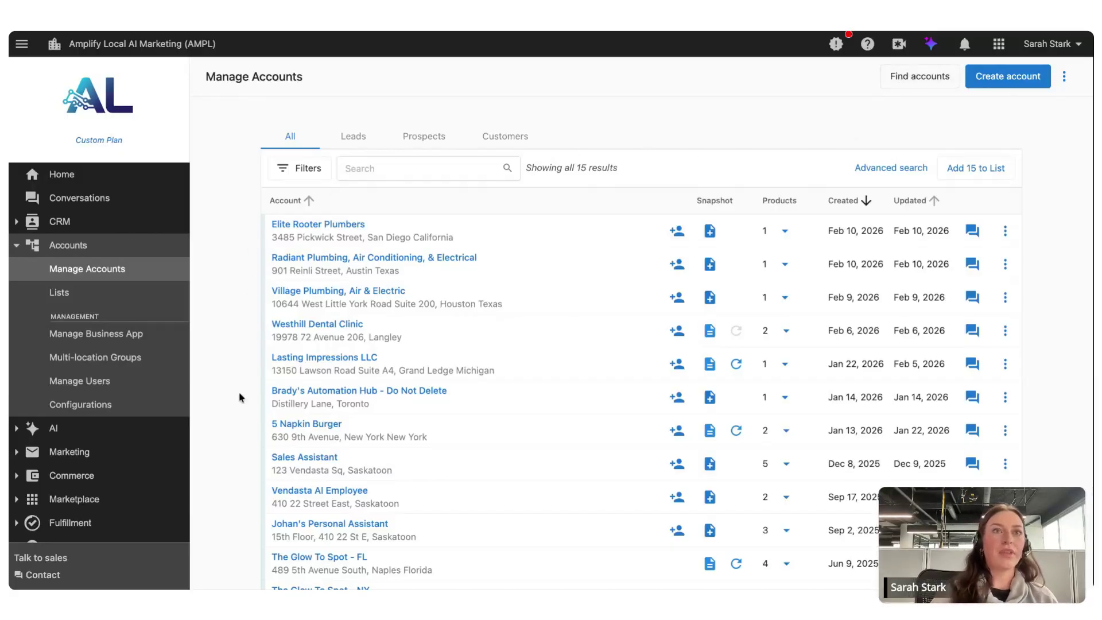
{"action": "left_click", "coordinate": [329, 558]}
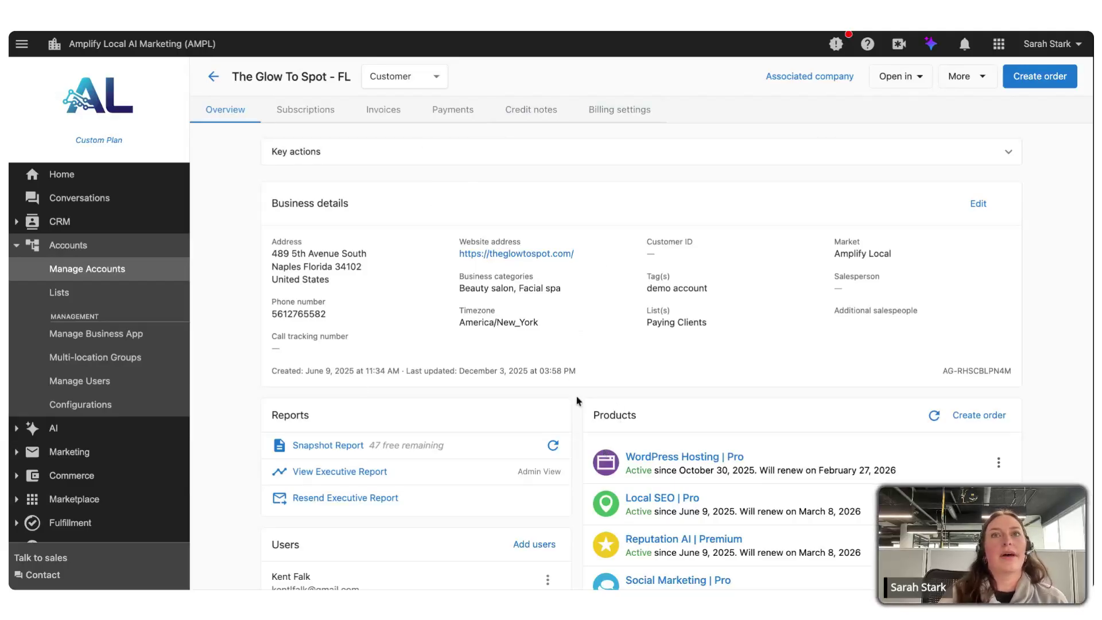
- Look over the The Glow To Spot - FL account, create a new order for it, and check the order details
{"action": "scroll", "coordinate": [577, 400], "scroll_direction": "down", "scroll_amount": 2}
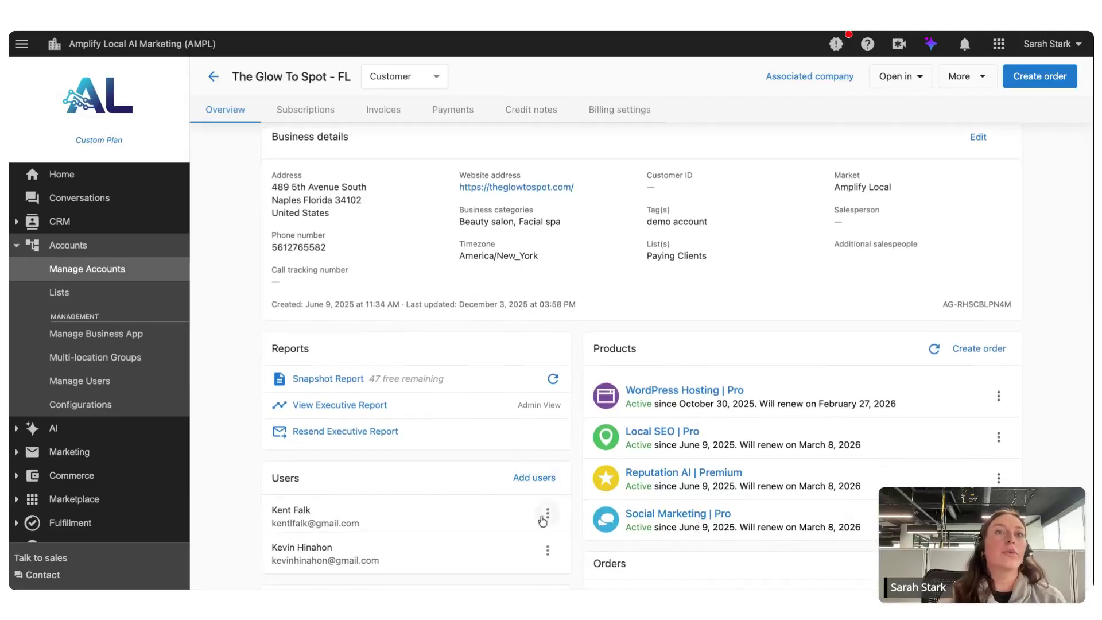
{"action": "scroll", "coordinate": [577, 342], "scroll_direction": "up", "scroll_amount": 2}
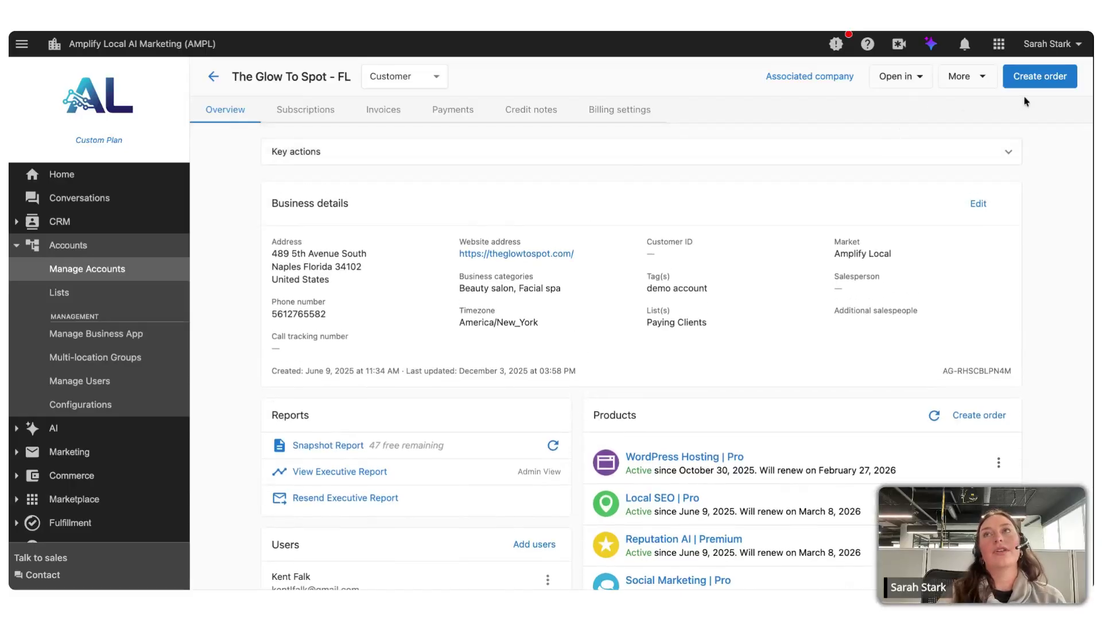
{"action": "left_click", "coordinate": [1049, 79]}
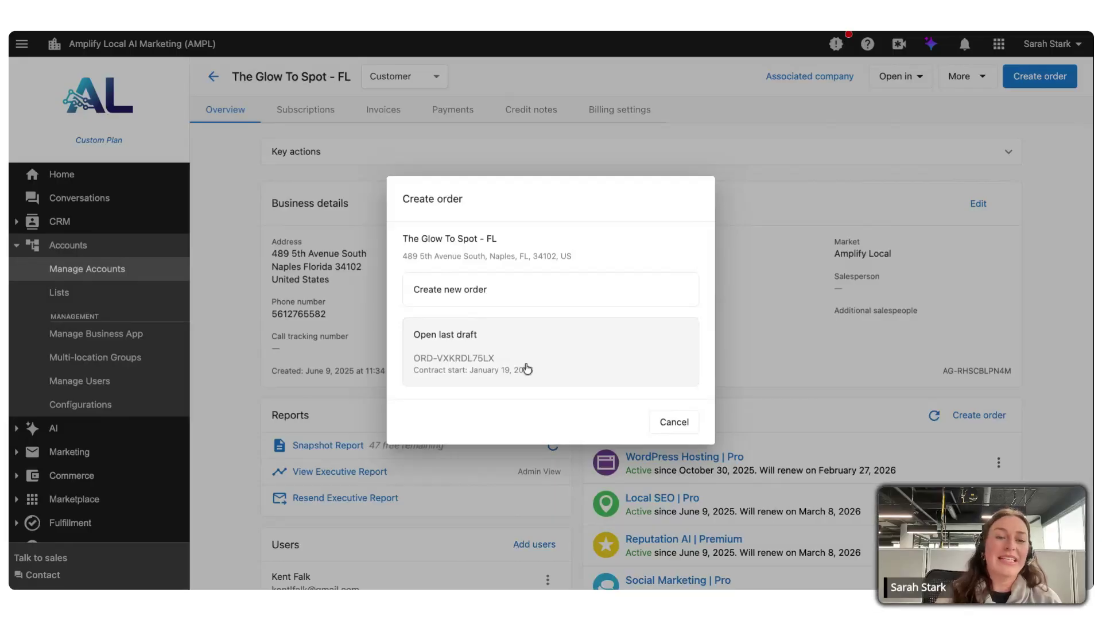
{"action": "left_click", "coordinate": [536, 298]}
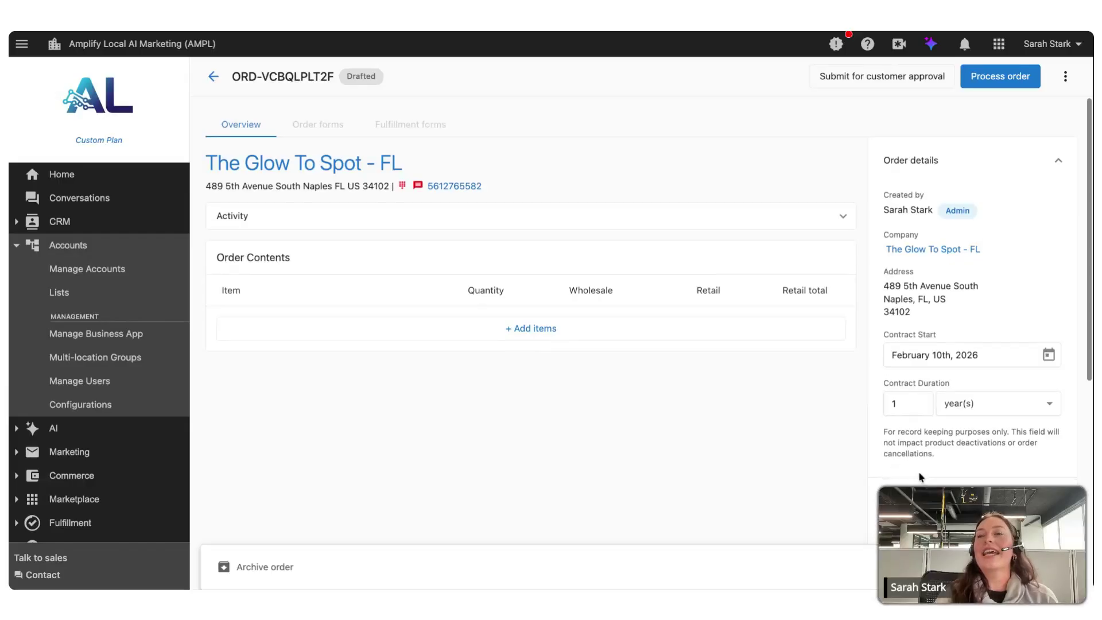
{"action": "scroll", "coordinate": [923, 480], "scroll_direction": "down", "scroll_amount": 3}
{"action": "scroll", "coordinate": [630, 223], "scroll_direction": "up", "scroll_amount": 3}
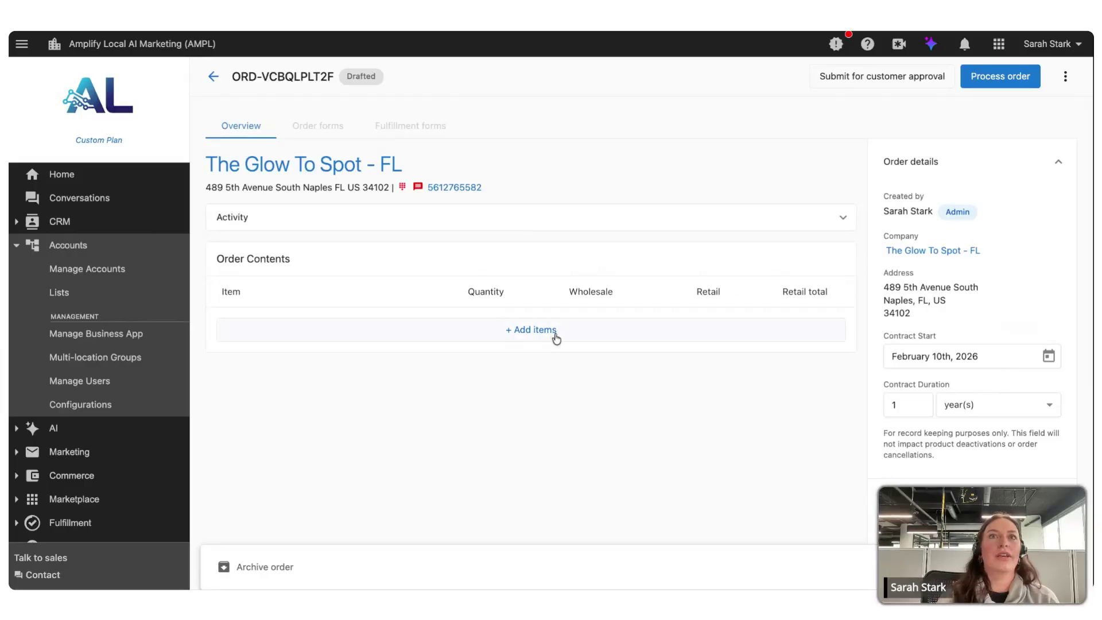
- Check the contents of the AI Workforce Package for Agent & Broker Businesses and add the package to the order
{"action": "left_click", "coordinate": [555, 338]}
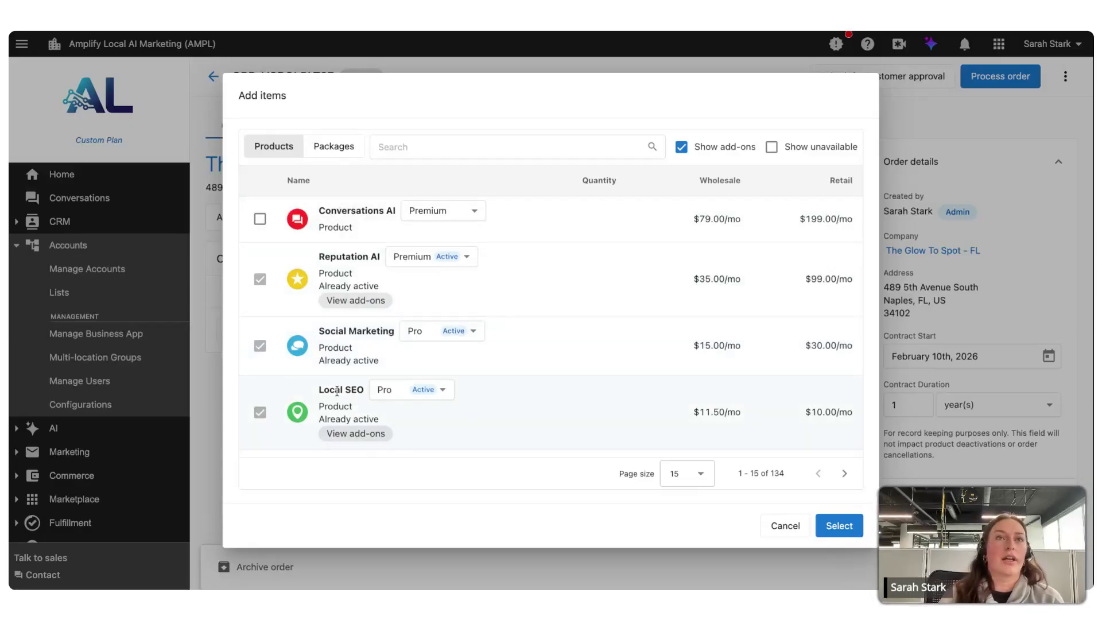
{"action": "left_click", "coordinate": [337, 150]}
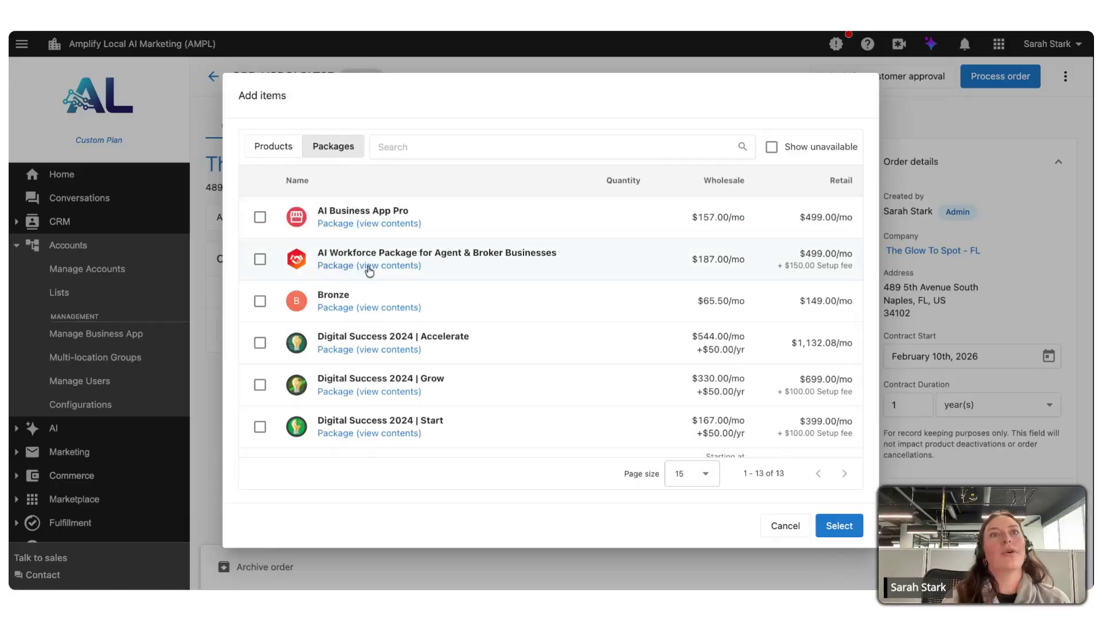
{"action": "left_click", "coordinate": [405, 269]}
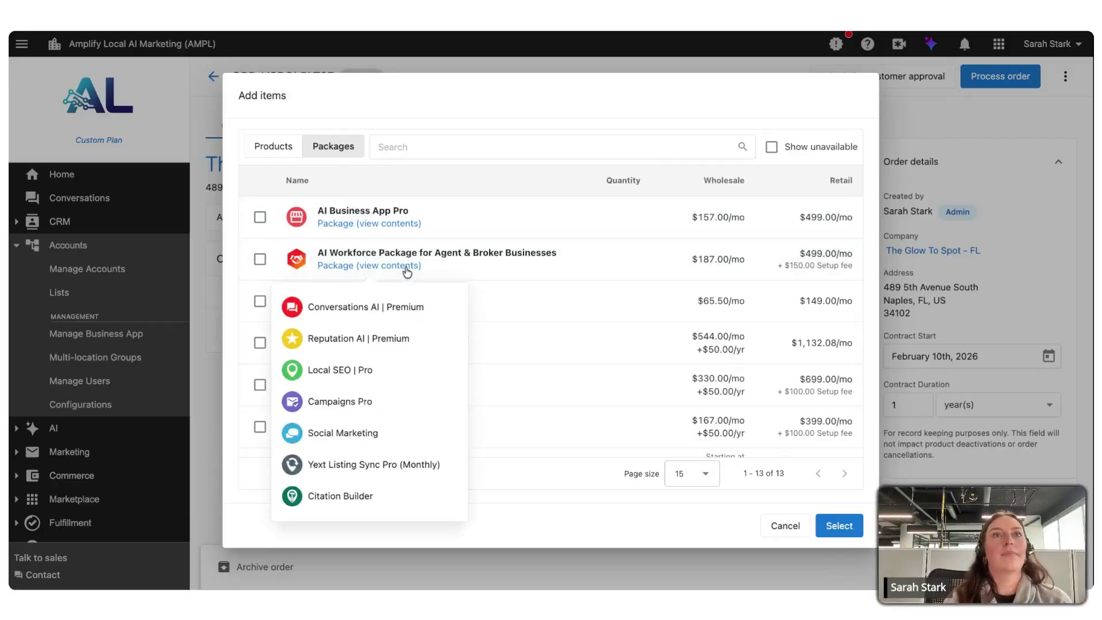
{"action": "left_click", "coordinate": [407, 273]}
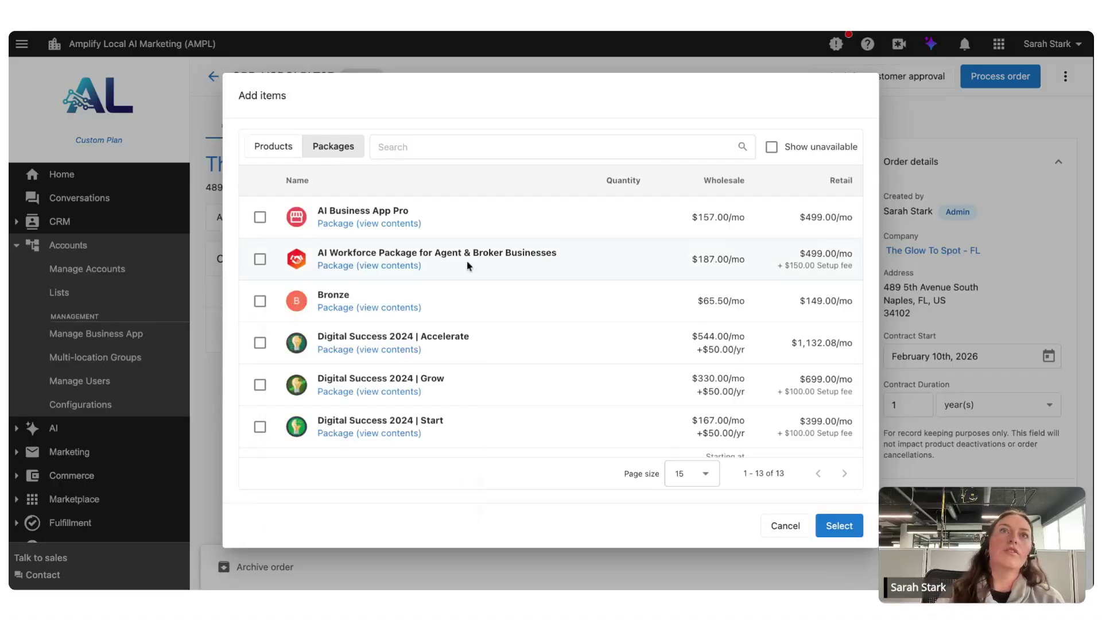
{"action": "left_click", "coordinate": [260, 261]}
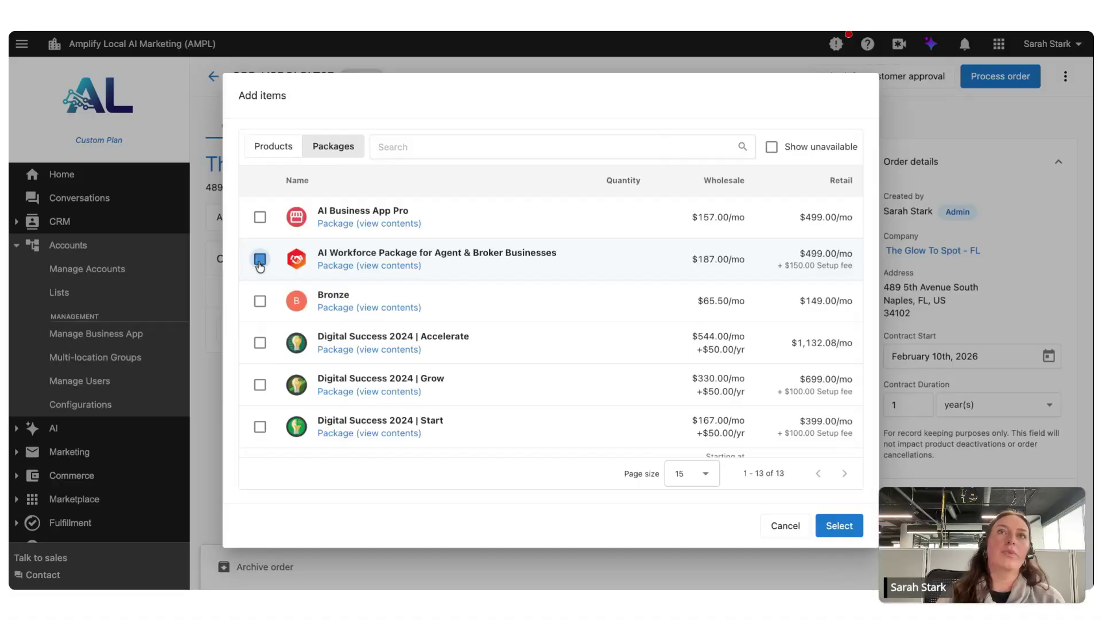
{"action": "left_click", "coordinate": [846, 534]}
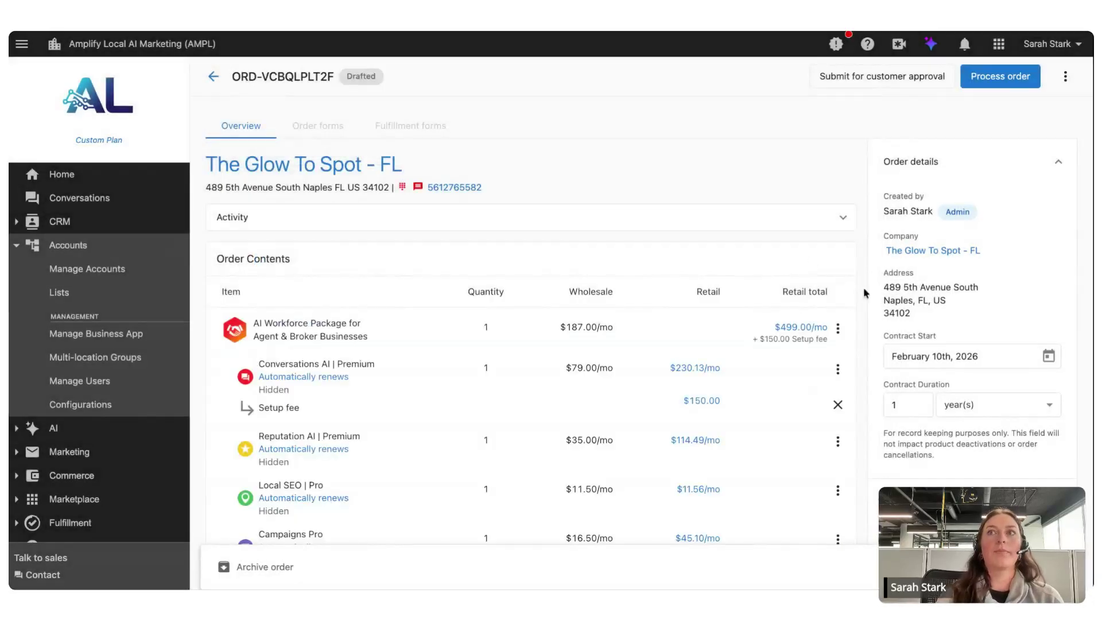
- Review the order's package contents, wholesale and retail prices, active items, and the item options for Reputation AI | Premium
{"action": "scroll", "coordinate": [864, 290], "scroll_direction": "down", "scroll_amount": 5}
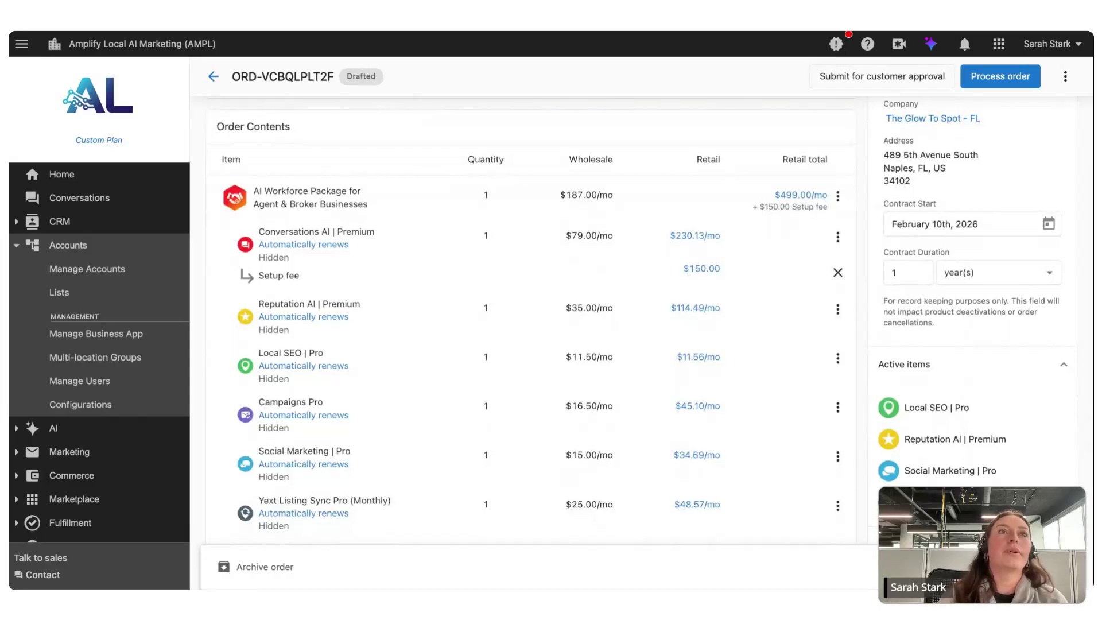
{"action": "scroll", "coordinate": [865, 293], "scroll_direction": "down", "scroll_amount": 3}
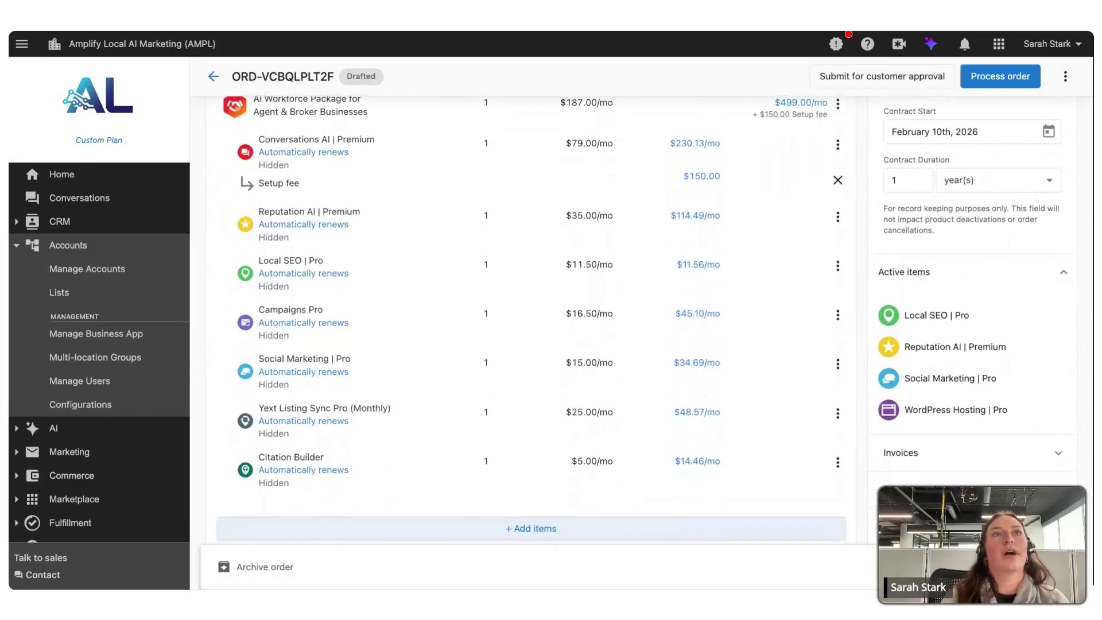
{"action": "scroll", "coordinate": [561, 256], "scroll_direction": "up", "scroll_amount": 1}
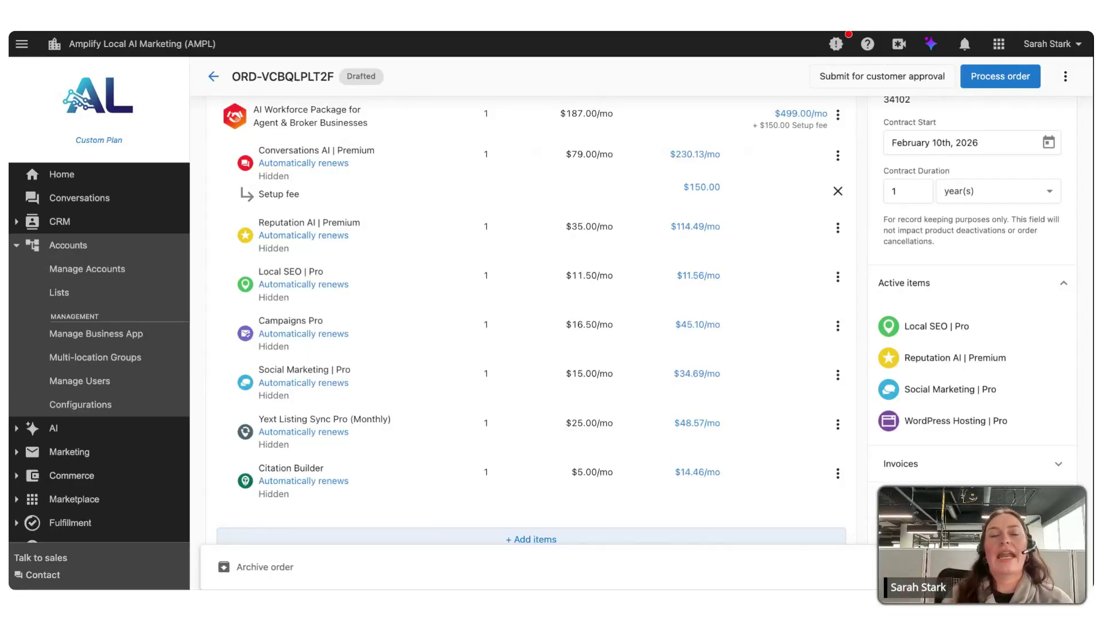
{"action": "scroll", "coordinate": [540, 325], "scroll_direction": "up", "scroll_amount": 2}
{"action": "scroll", "coordinate": [540, 325], "scroll_direction": "up", "scroll_amount": 2}
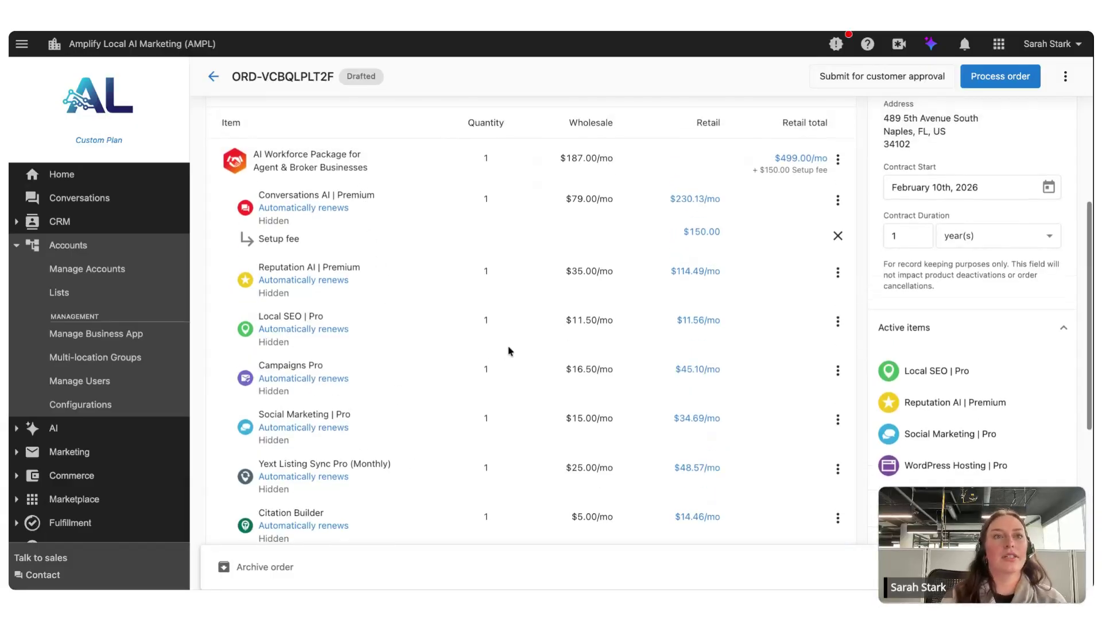
{"action": "scroll", "coordinate": [649, 162], "scroll_direction": "up", "scroll_amount": 2}
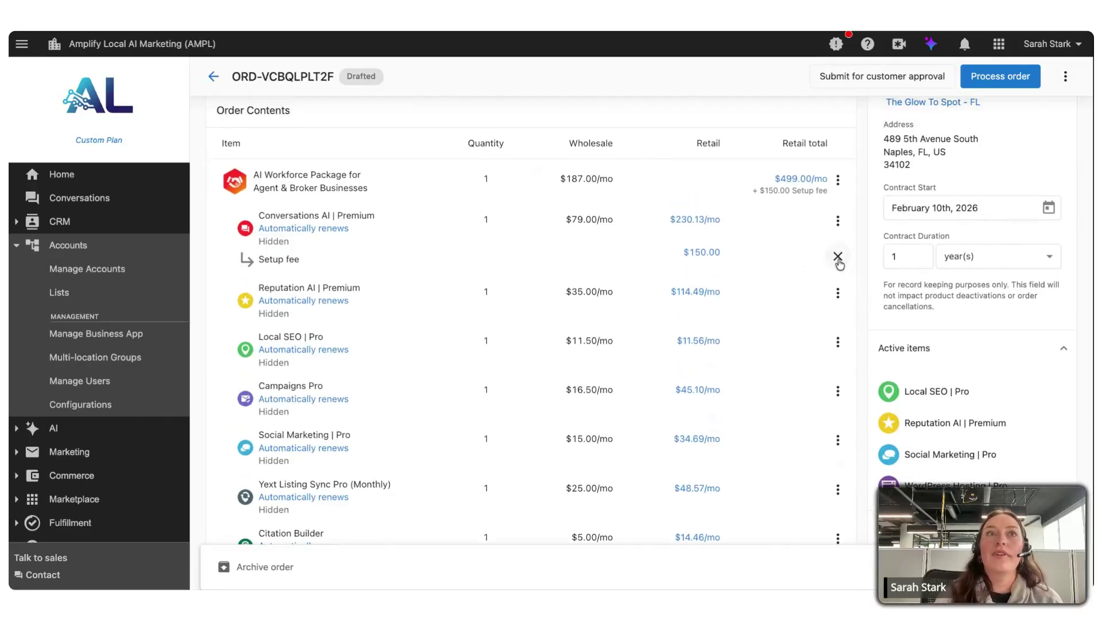
{"action": "left_click", "coordinate": [838, 294]}
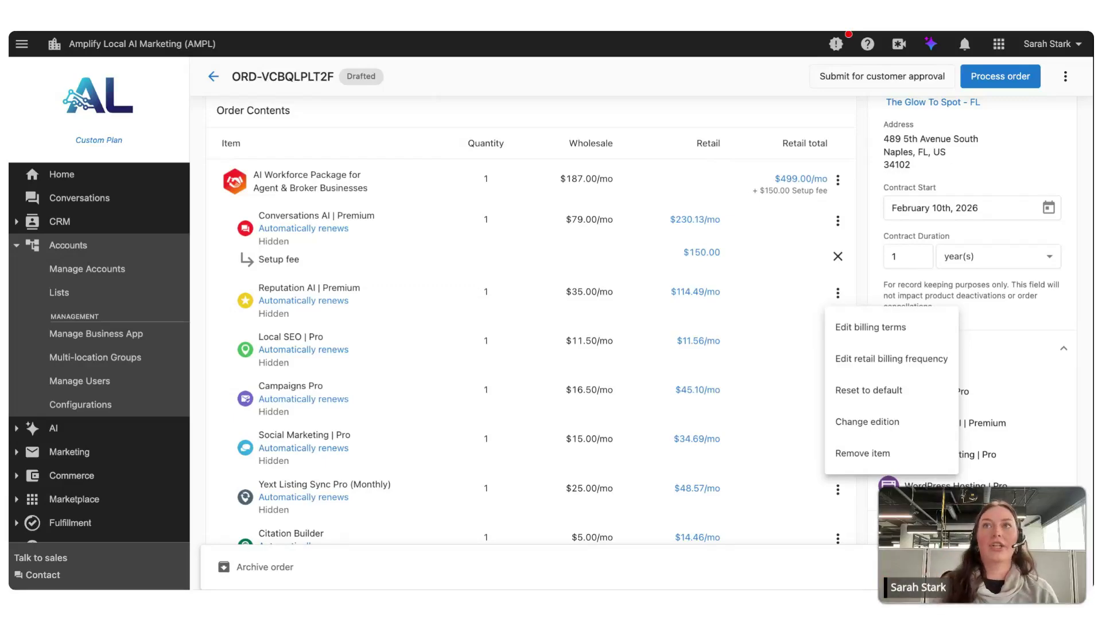
{"action": "left_click", "coordinate": [864, 204]}
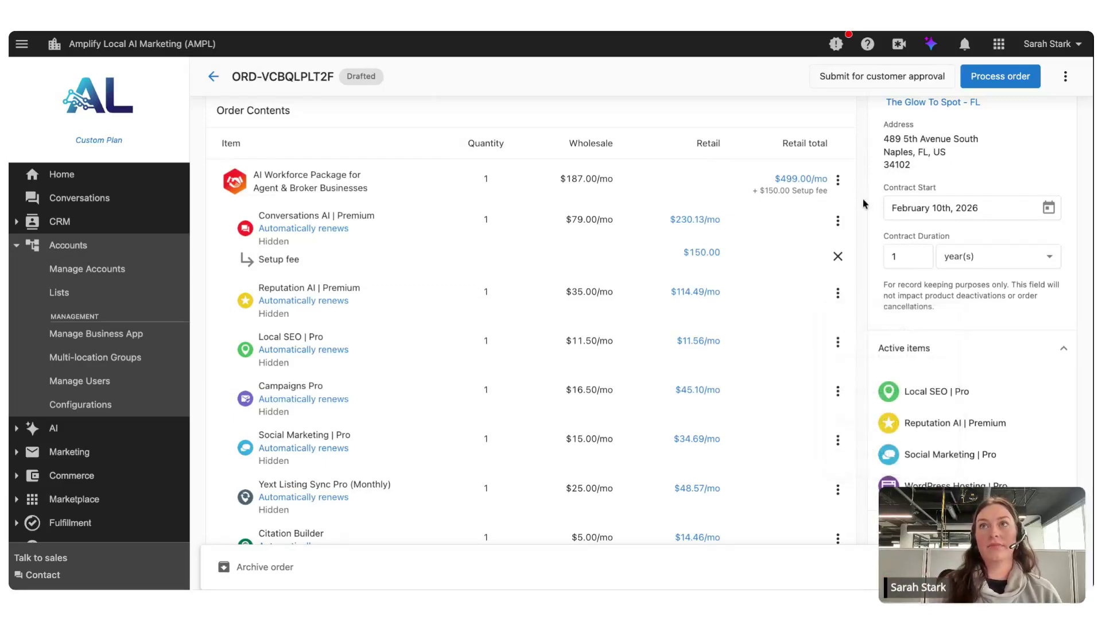
- Examine the billing acknowledgement required for processing the order, and cancel without processing it
{"action": "scroll", "coordinate": [864, 204], "scroll_direction": "up", "scroll_amount": 5}
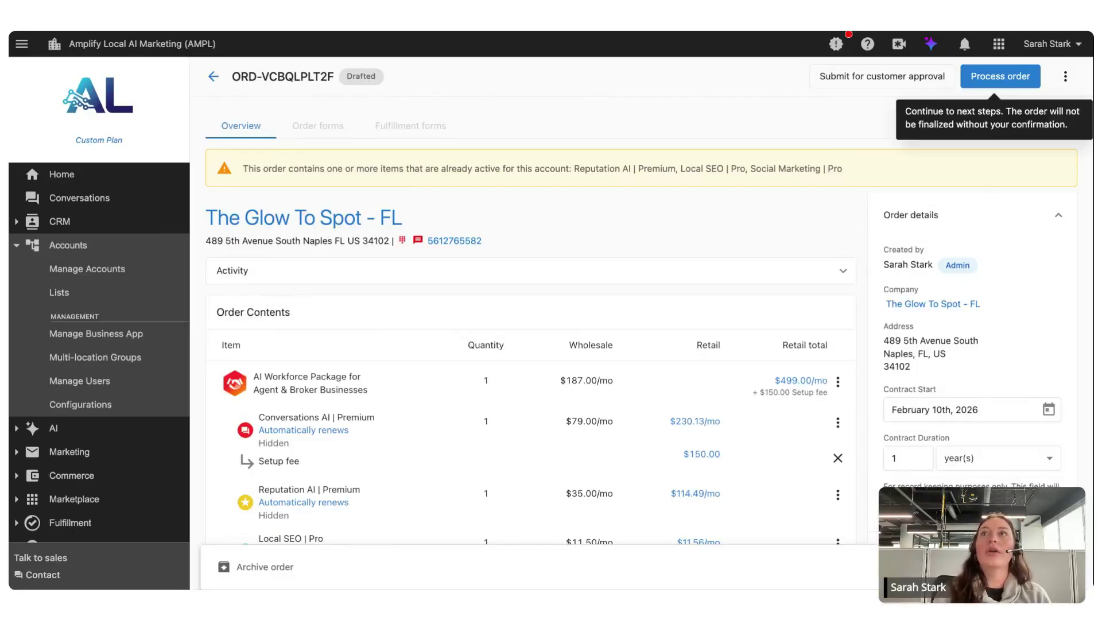
{"action": "left_click", "coordinate": [1000, 75]}
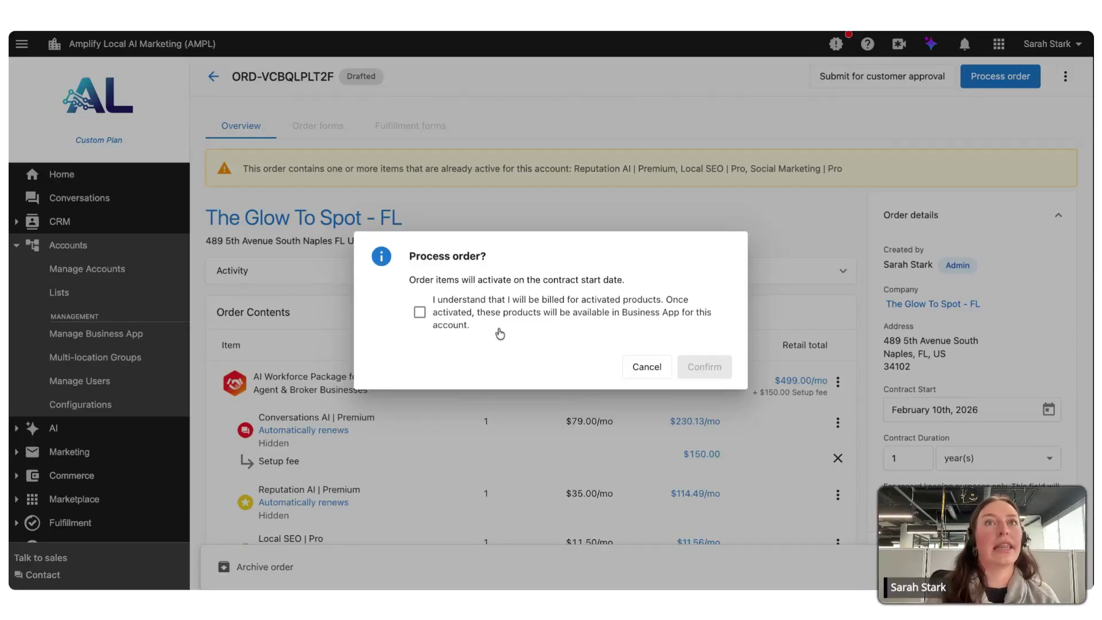
{"action": "left_click", "coordinate": [653, 374]}
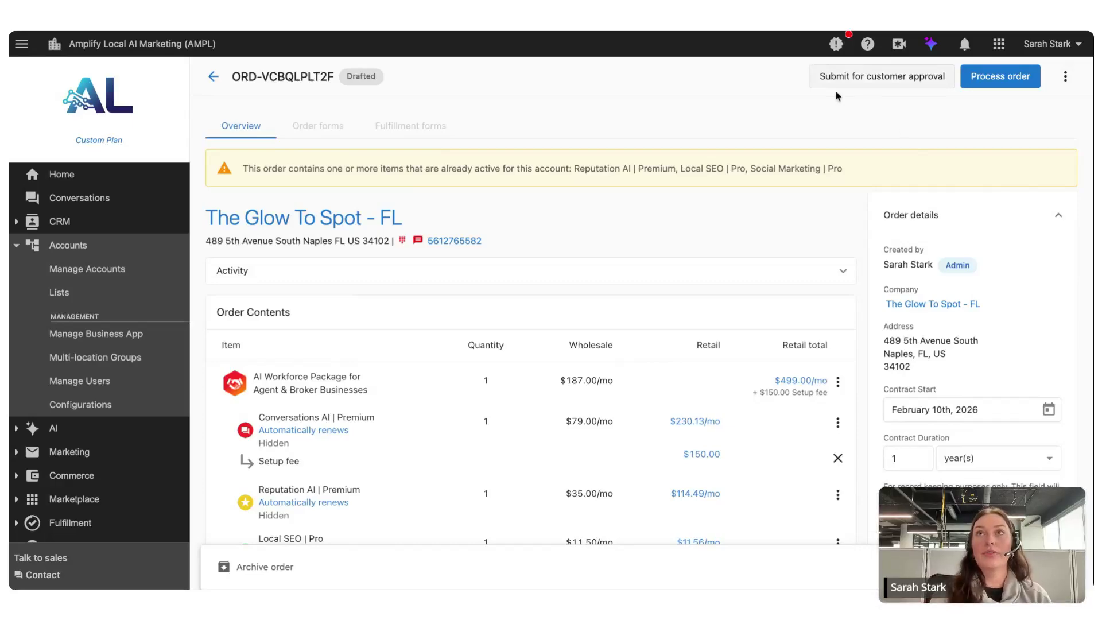
- Begin submitting the order for customer approval, select the customer's contact, and check the available offer expiry dates
{"action": "left_click", "coordinate": [870, 86]}
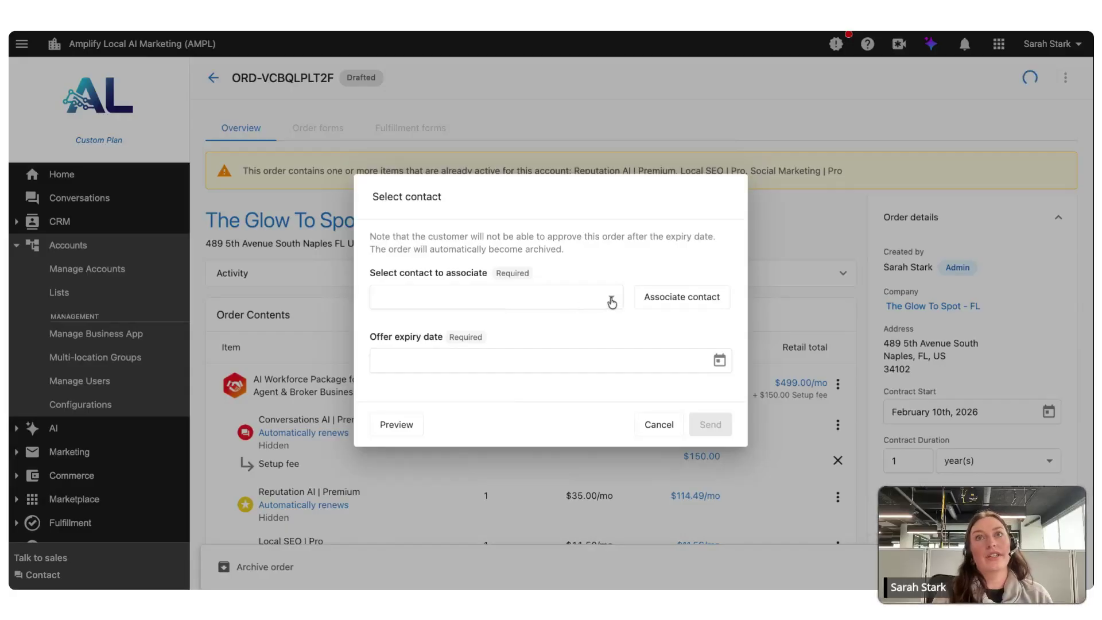
{"action": "left_click", "coordinate": [610, 299]}
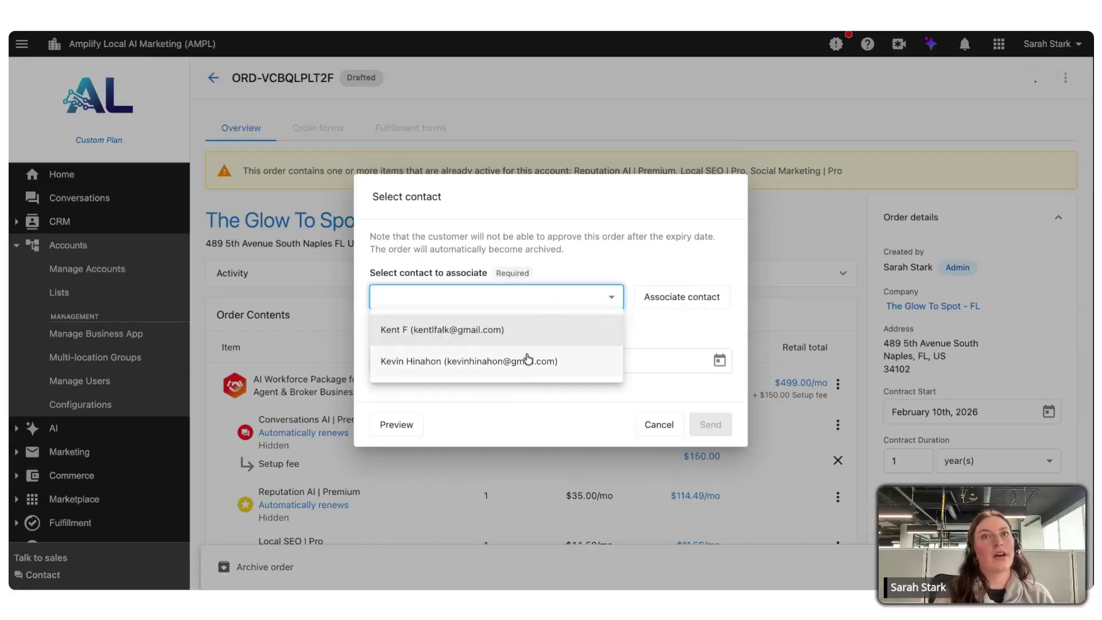
{"action": "left_click", "coordinate": [544, 330]}
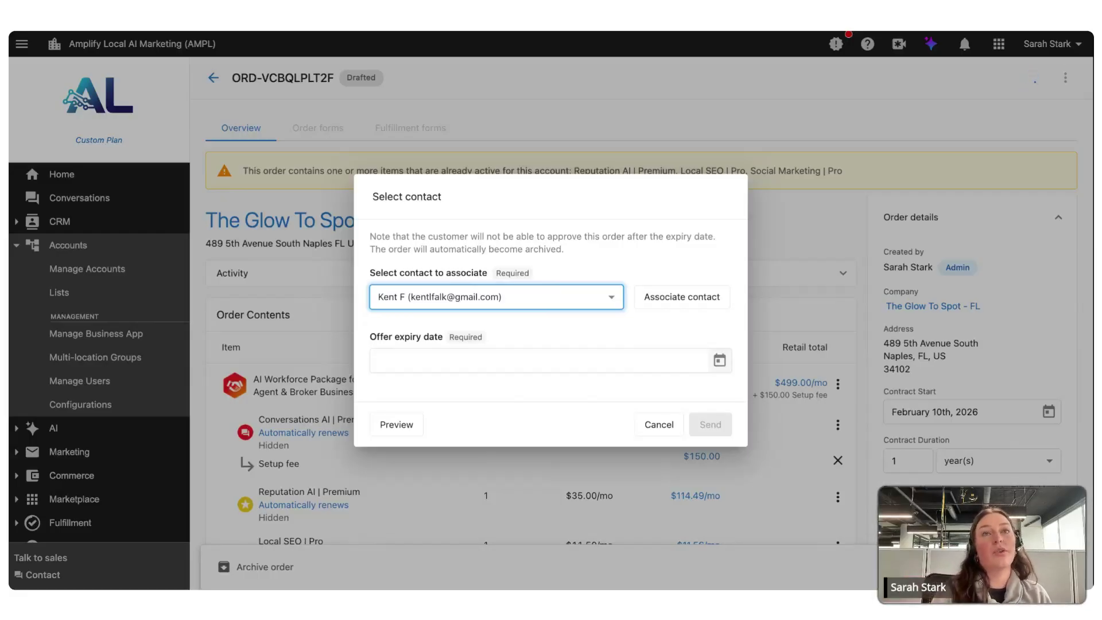
{"action": "left_click", "coordinate": [443, 361]}
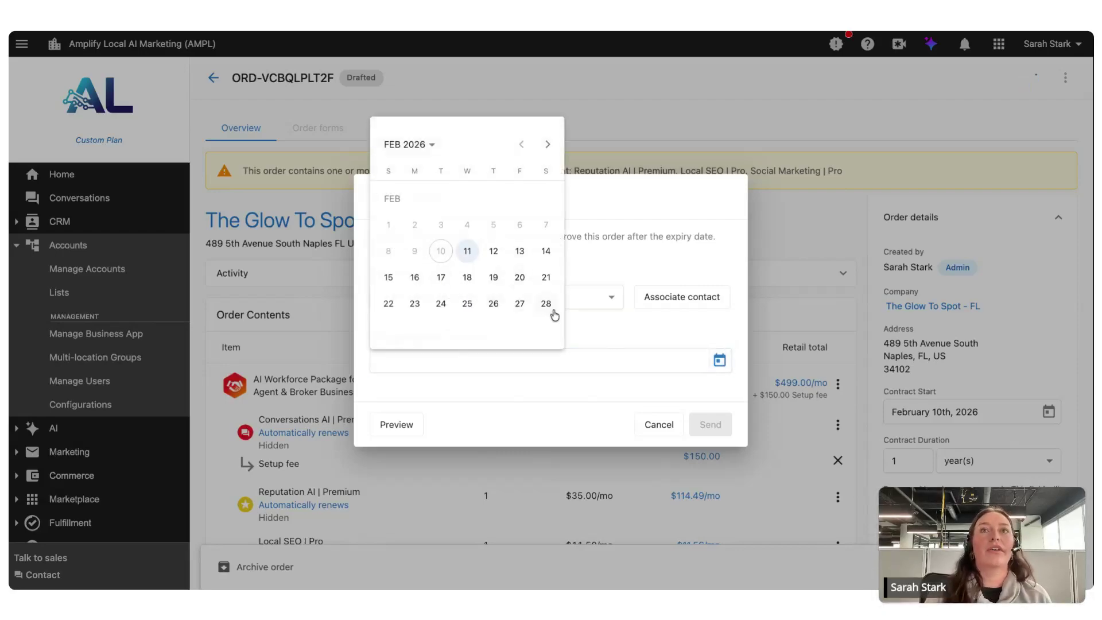
{"action": "left_click", "coordinate": [717, 263]}
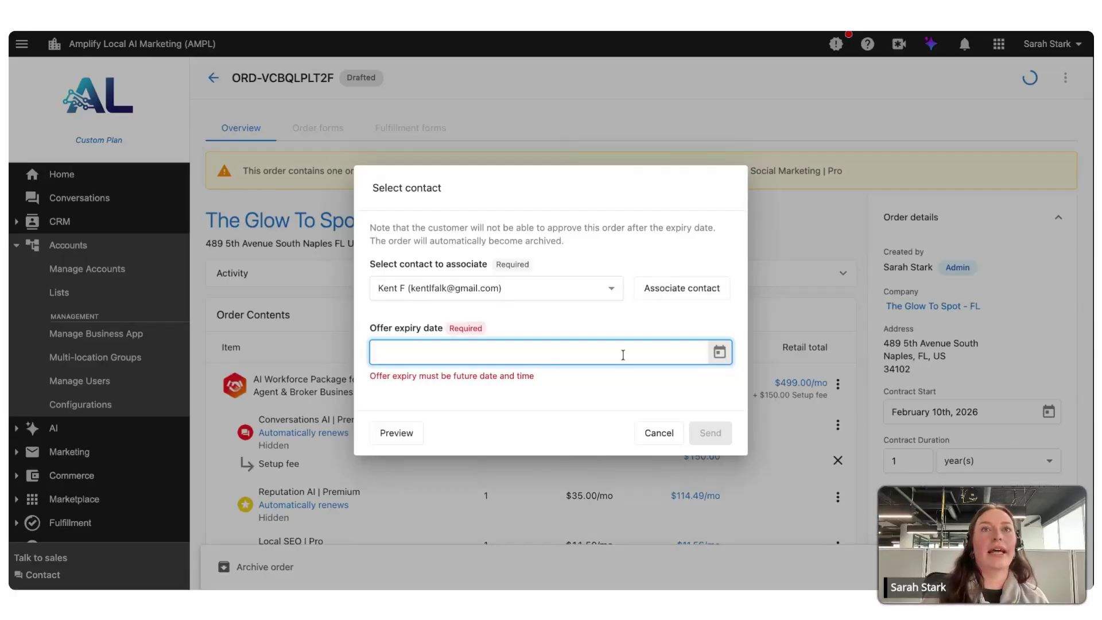
- Preview the order as the customer sees it, through the charges, terms and signature section, and cancel the approval submission
{"action": "left_click", "coordinate": [398, 437]}
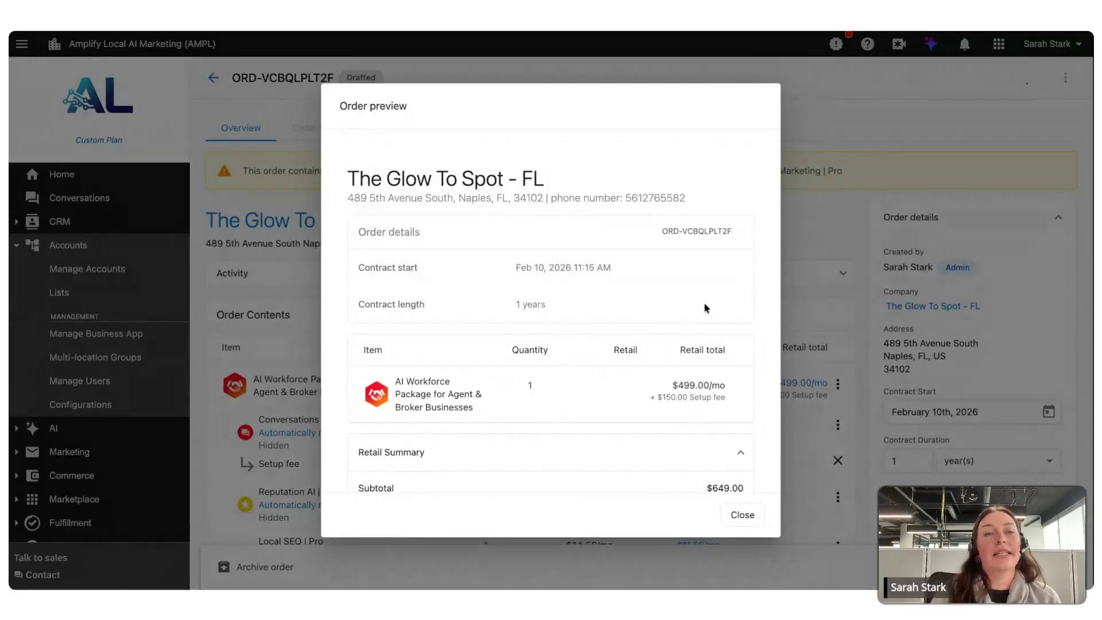
{"action": "scroll", "coordinate": [729, 344], "scroll_direction": "down", "scroll_amount": 4}
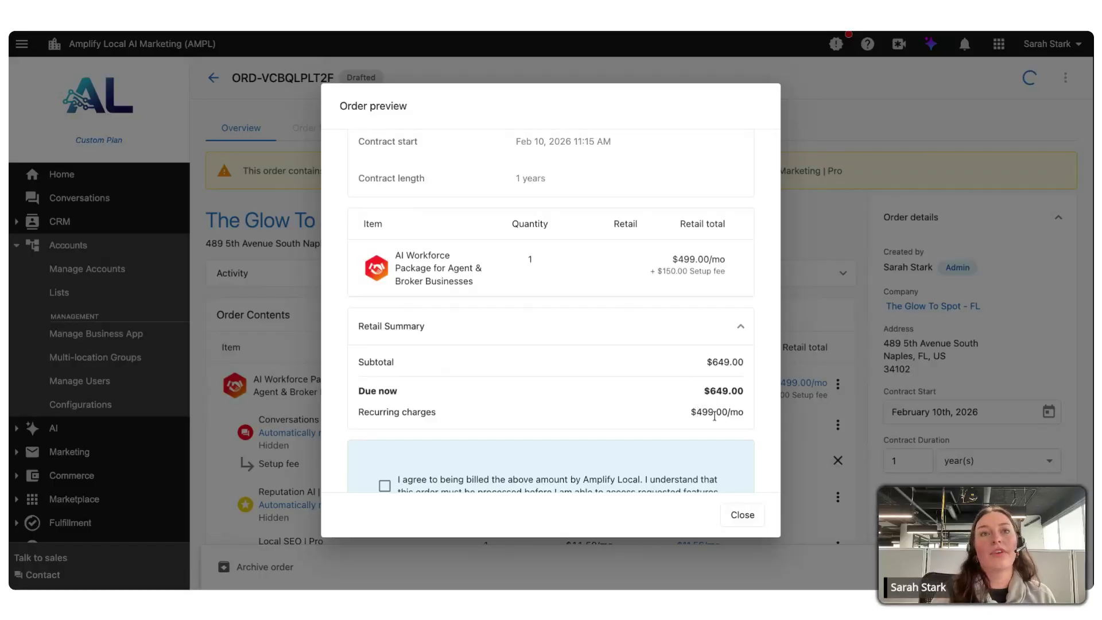
{"action": "scroll", "coordinate": [715, 413], "scroll_direction": "down", "scroll_amount": 1}
{"action": "scroll", "coordinate": [714, 416], "scroll_direction": "down", "scroll_amount": 4}
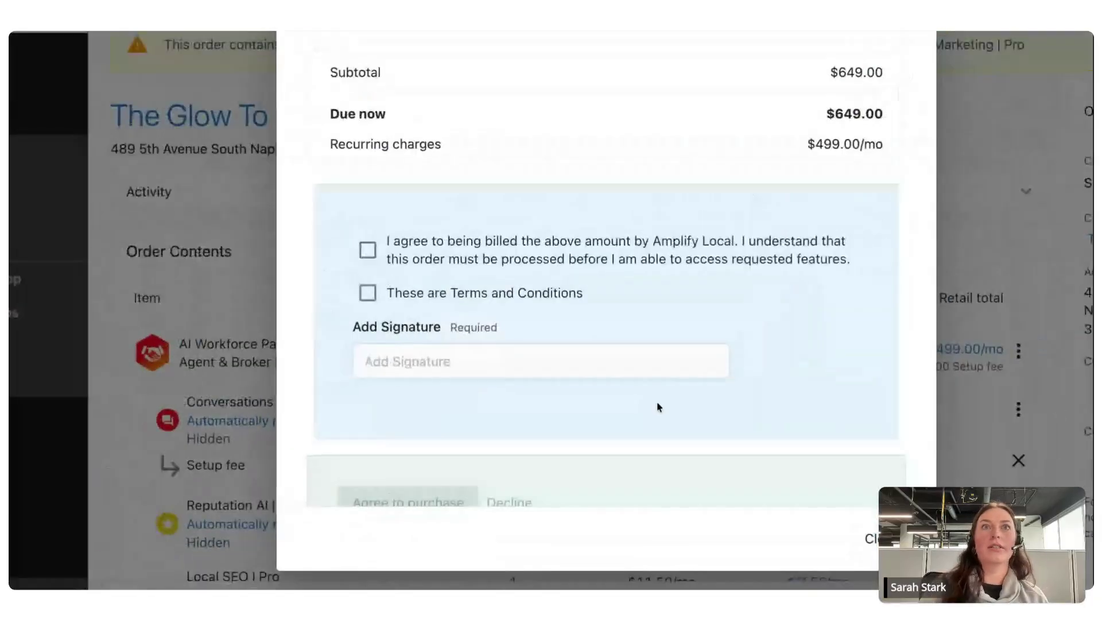
{"action": "scroll", "coordinate": [445, 424], "scroll_direction": "down", "scroll_amount": 2}
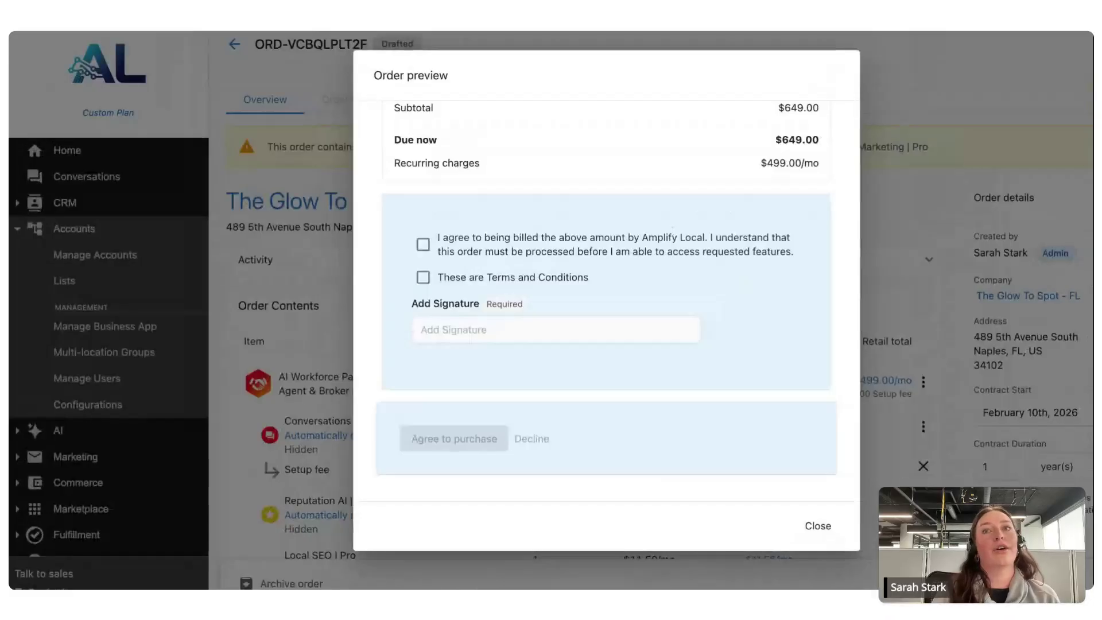
{"action": "left_click", "coordinate": [816, 525]}
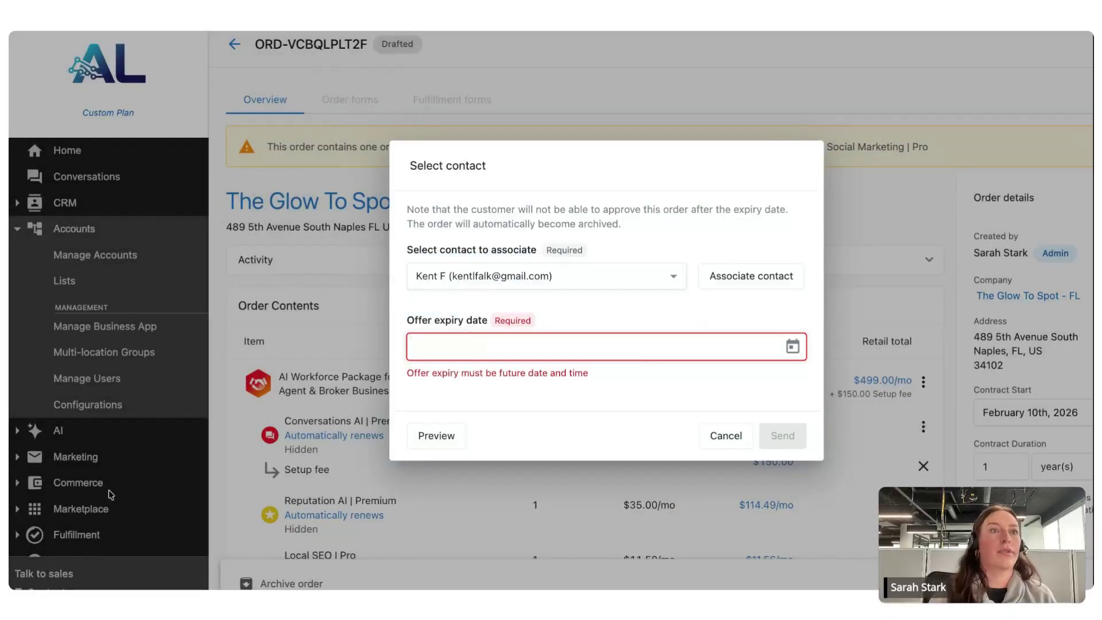
{"action": "left_click", "coordinate": [724, 438]}
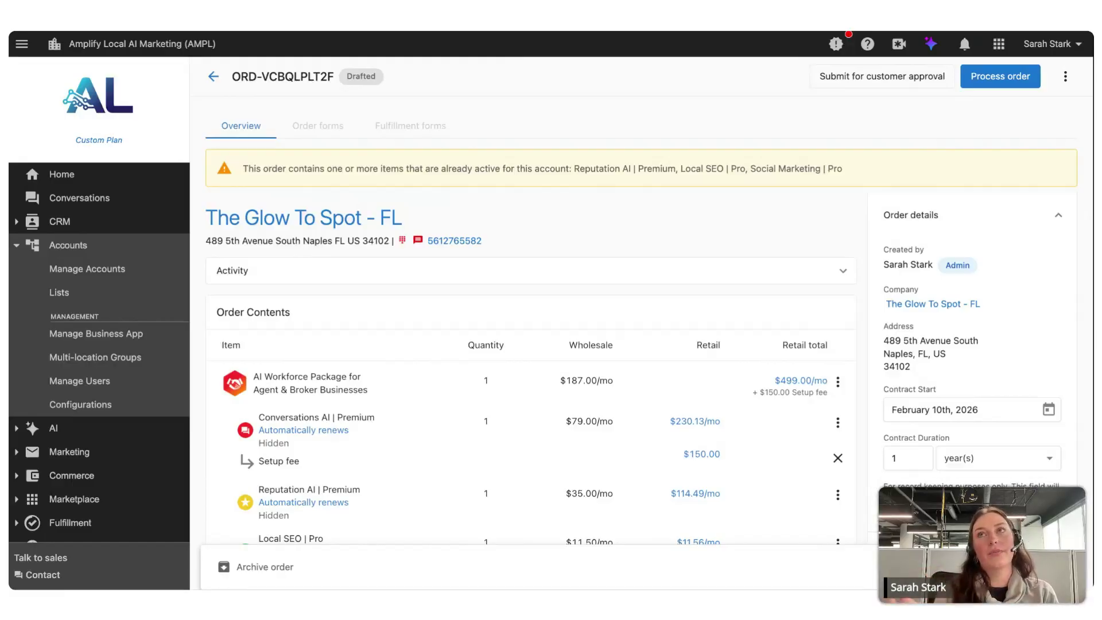
- Look over the order contents, switch to the account's Business App, and open its list of products
{"action": "scroll", "coordinate": [649, 321], "scroll_direction": "down", "scroll_amount": 5}
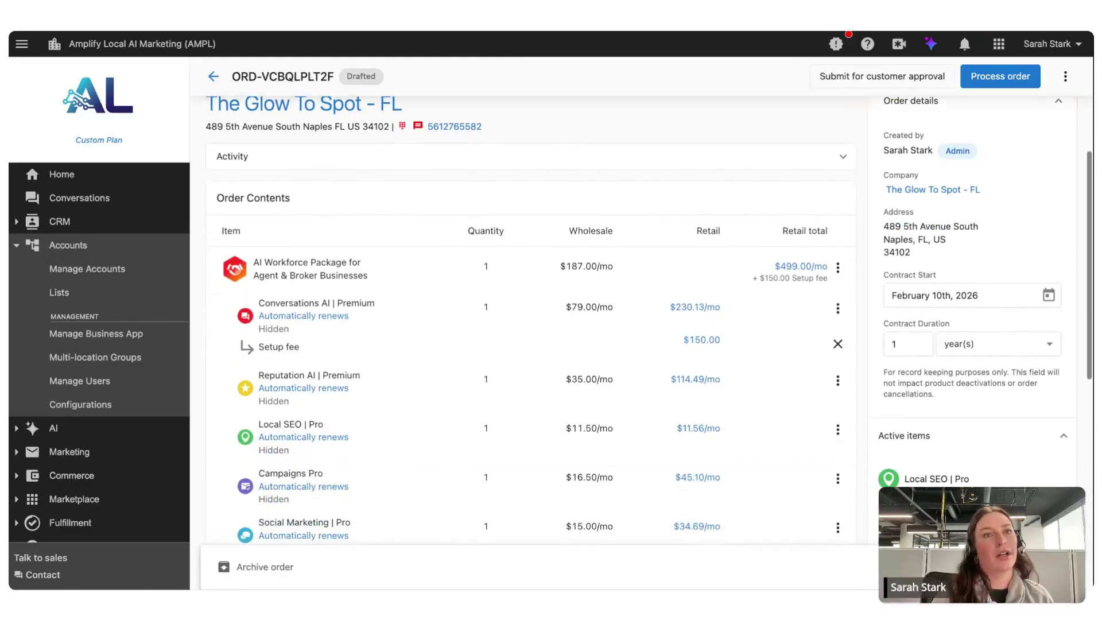
{"action": "scroll", "coordinate": [298, 131], "scroll_direction": "up", "scroll_amount": 5}
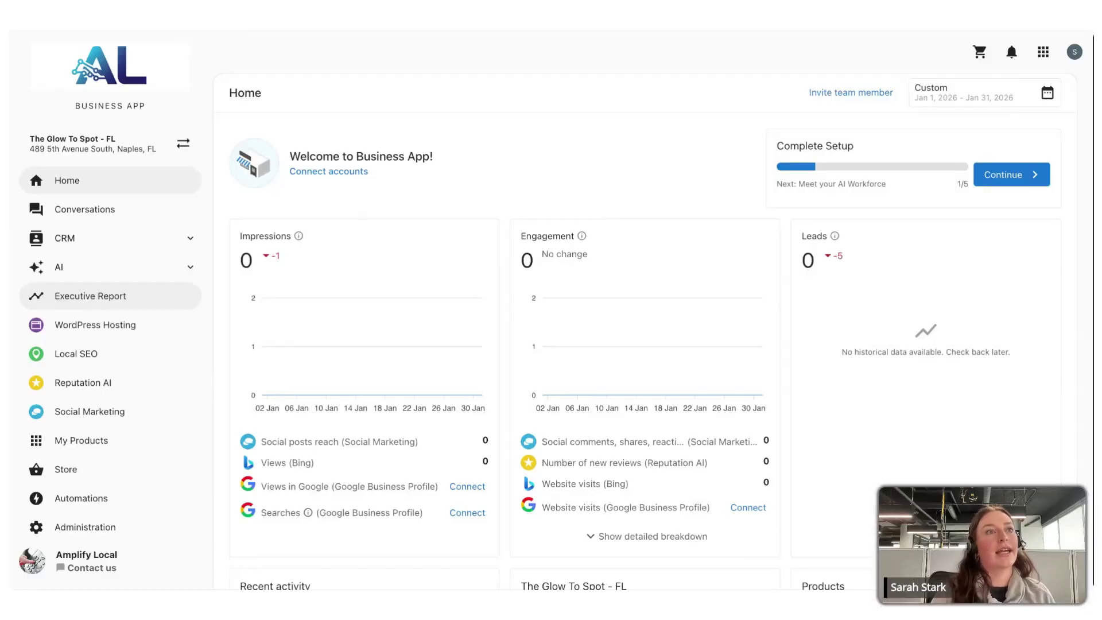
{"action": "left_click", "coordinate": [129, 439]}
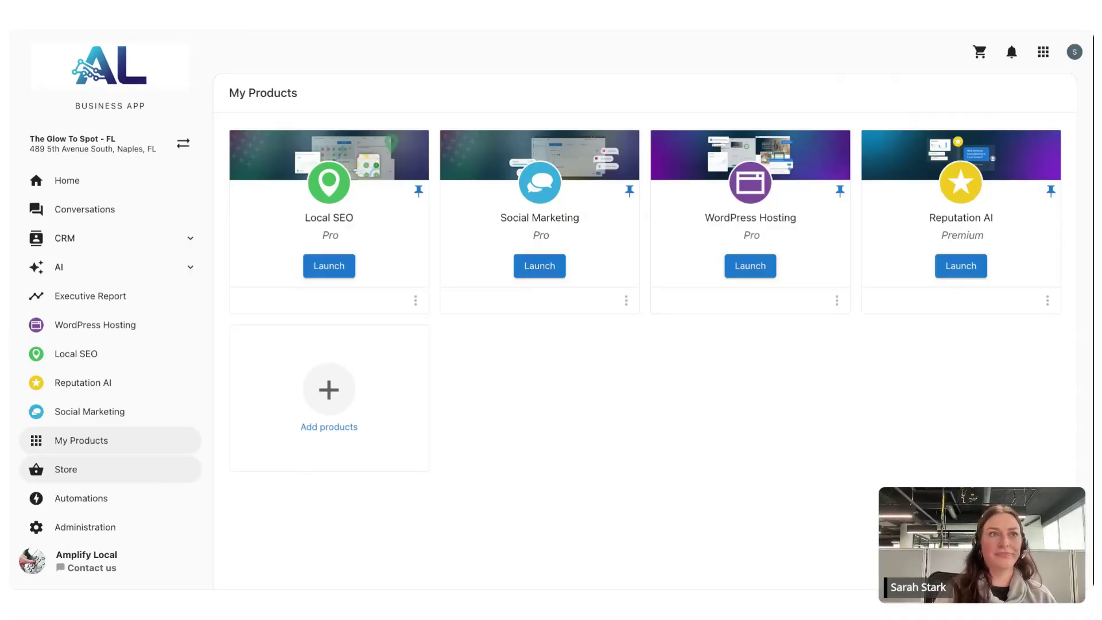
- Review the AI Workforce employees available to the customer account in Business App
{"action": "left_click", "coordinate": [186, 269]}
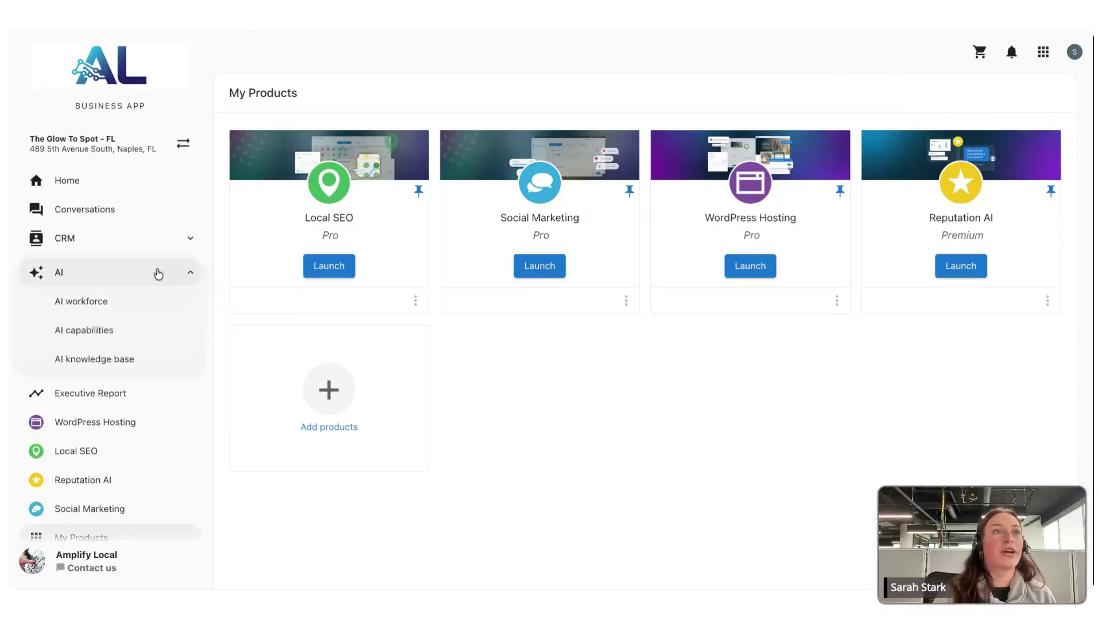
{"action": "left_click", "coordinate": [141, 310]}
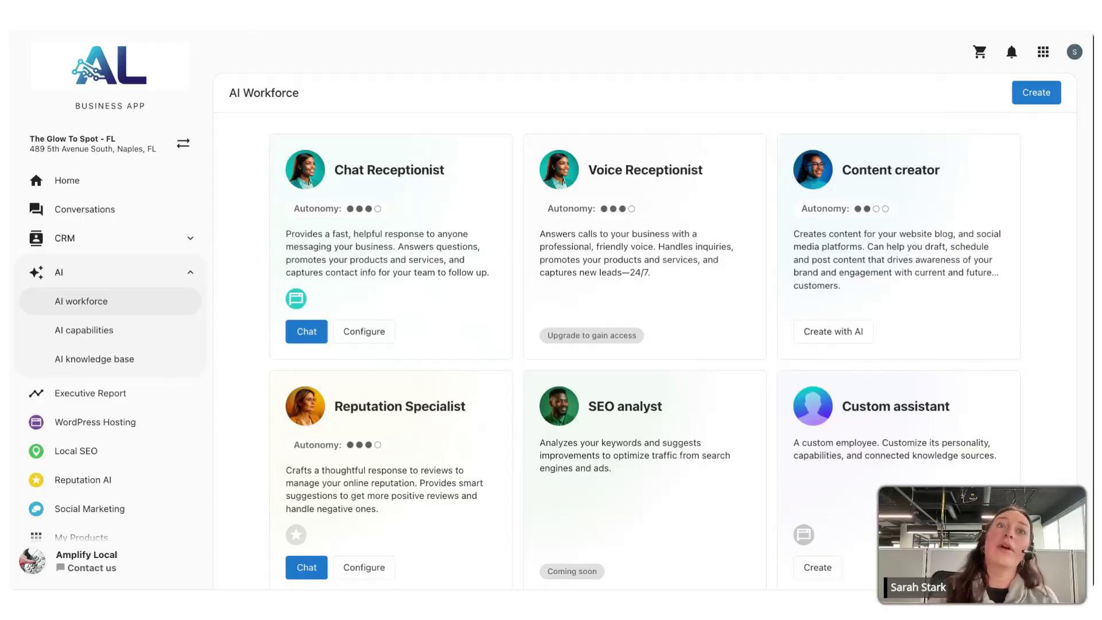
{"action": "scroll", "coordinate": [643, 344], "scroll_direction": "down", "scroll_amount": 2}
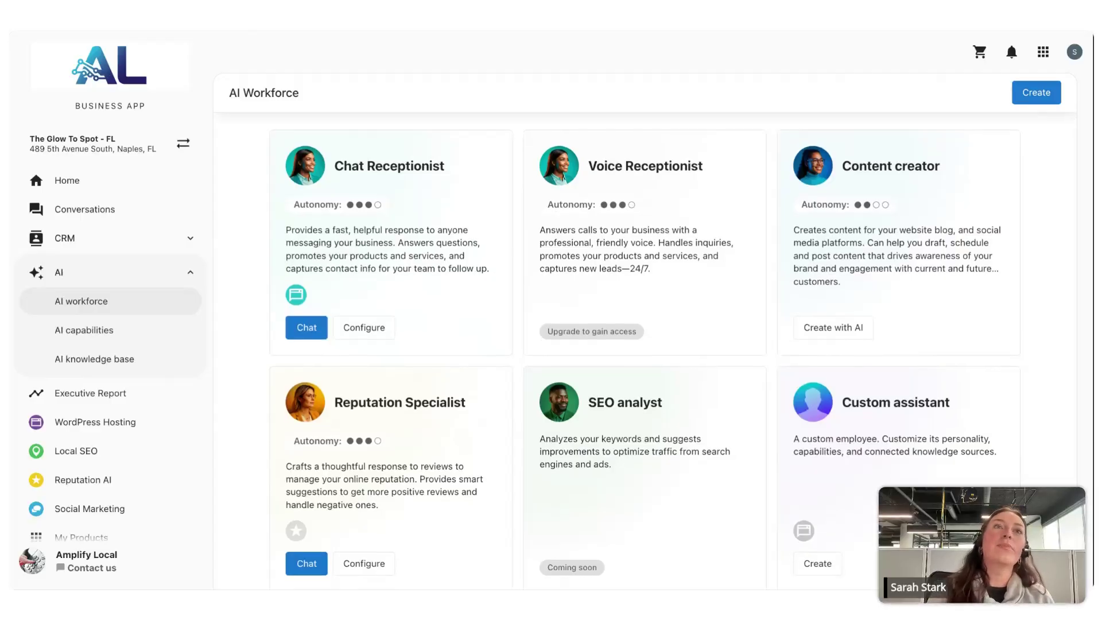
{"action": "scroll", "coordinate": [675, 353], "scroll_direction": "up", "scroll_amount": 2}
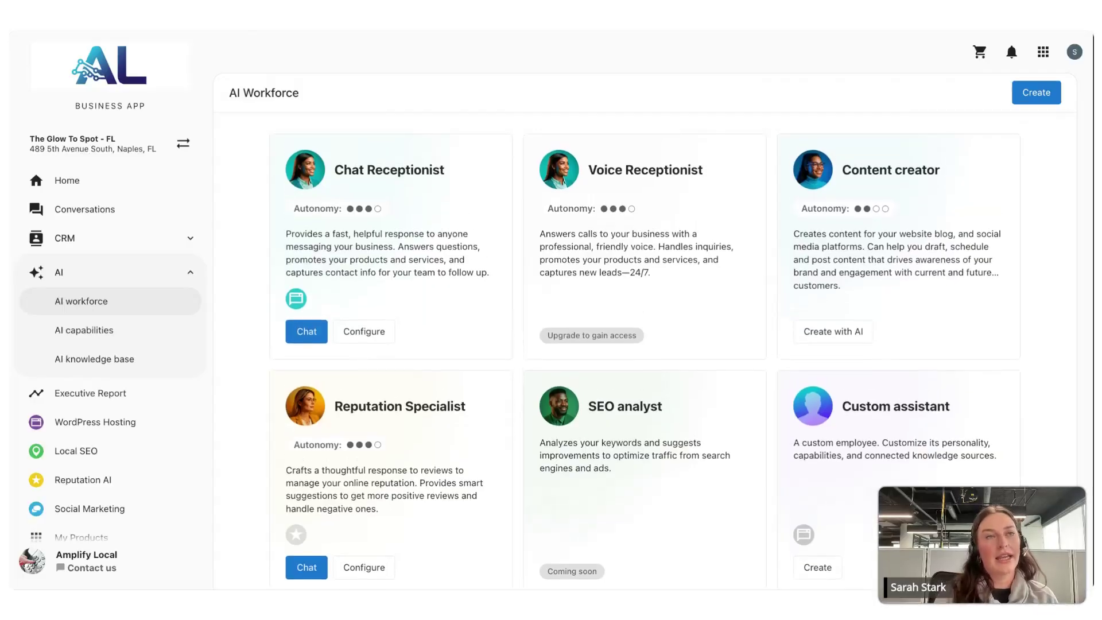
{"action": "left_click", "coordinate": [194, 275]}
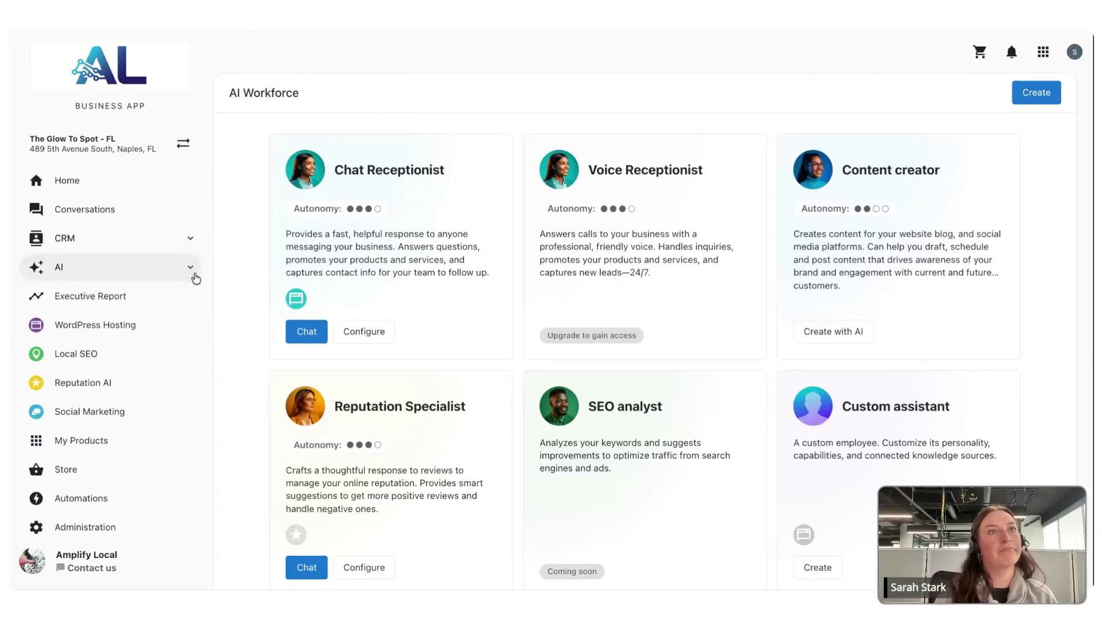
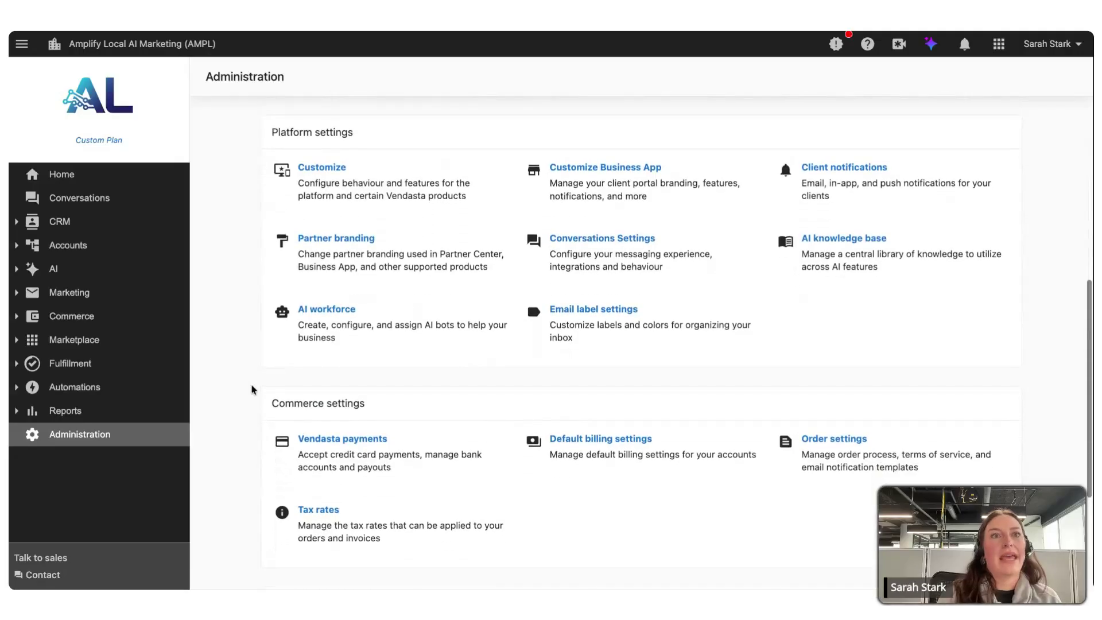
- Review the Vendasta payments settings for accepting payments and connecting a bank account, and return to the Home page
{"action": "left_click", "coordinate": [354, 441]}
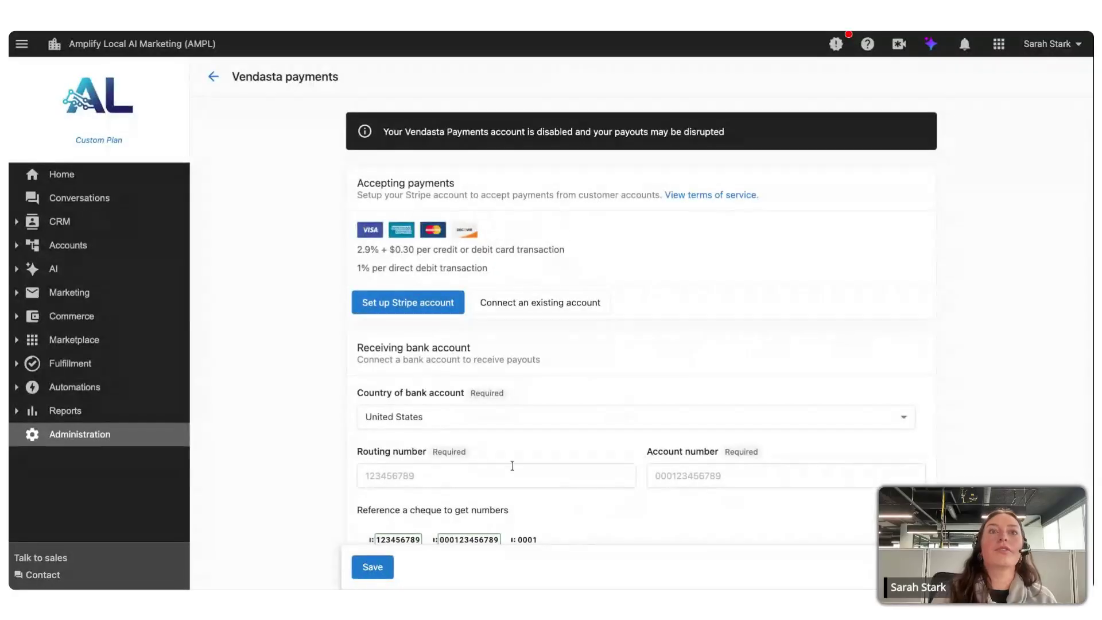
{"action": "scroll", "coordinate": [652, 369], "scroll_direction": "down", "scroll_amount": 3}
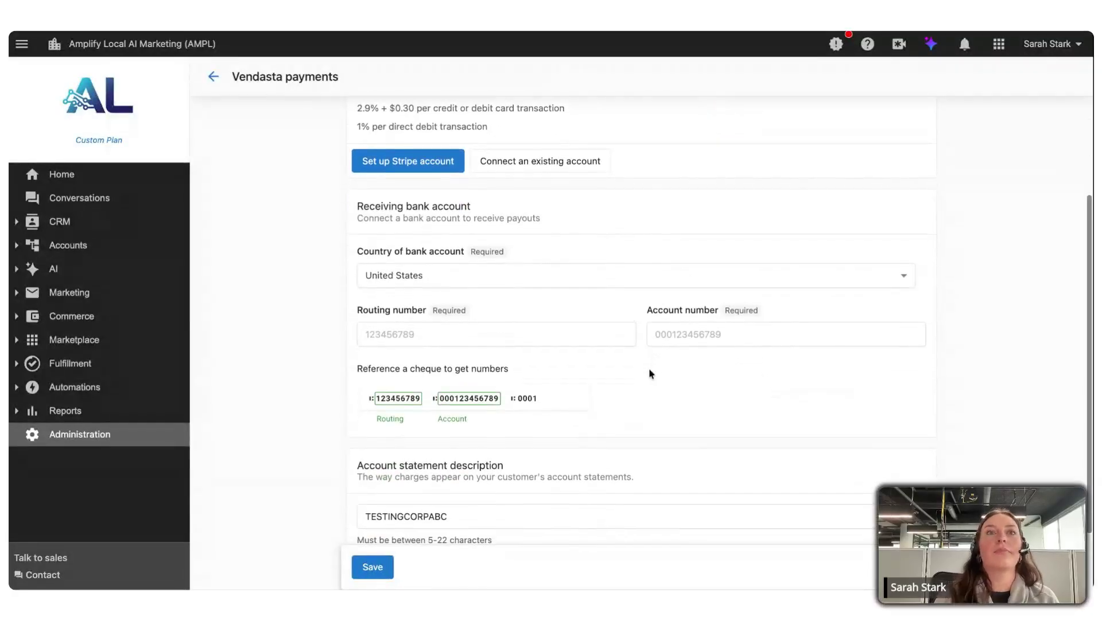
{"action": "scroll", "coordinate": [649, 367], "scroll_direction": "up", "scroll_amount": 3}
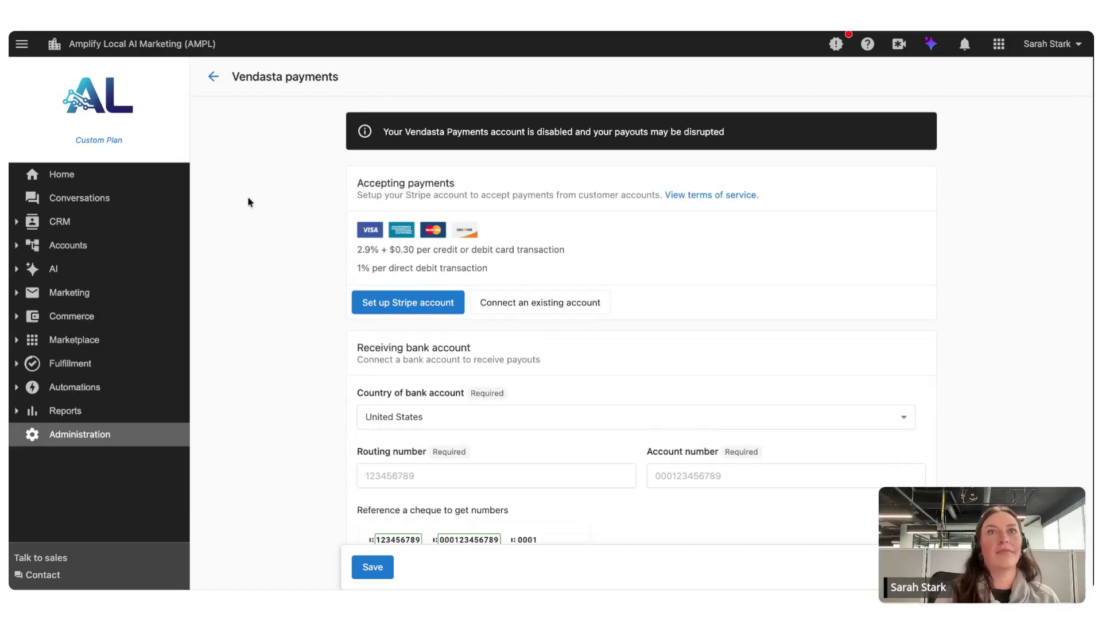
{"action": "left_click", "coordinate": [214, 80]}
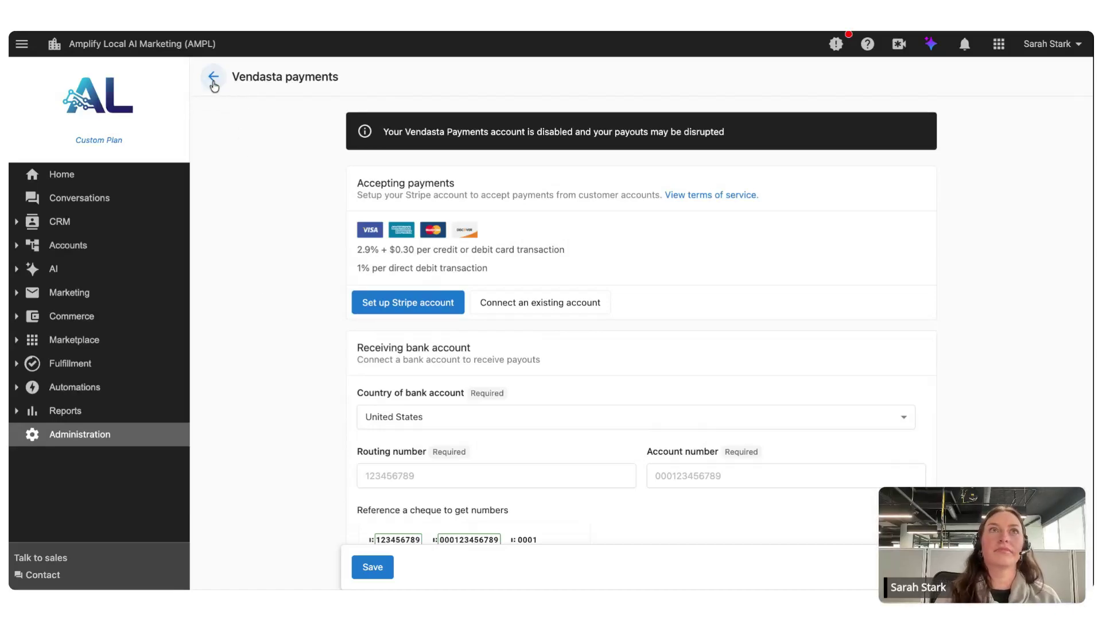
{"action": "left_click", "coordinate": [147, 185]}
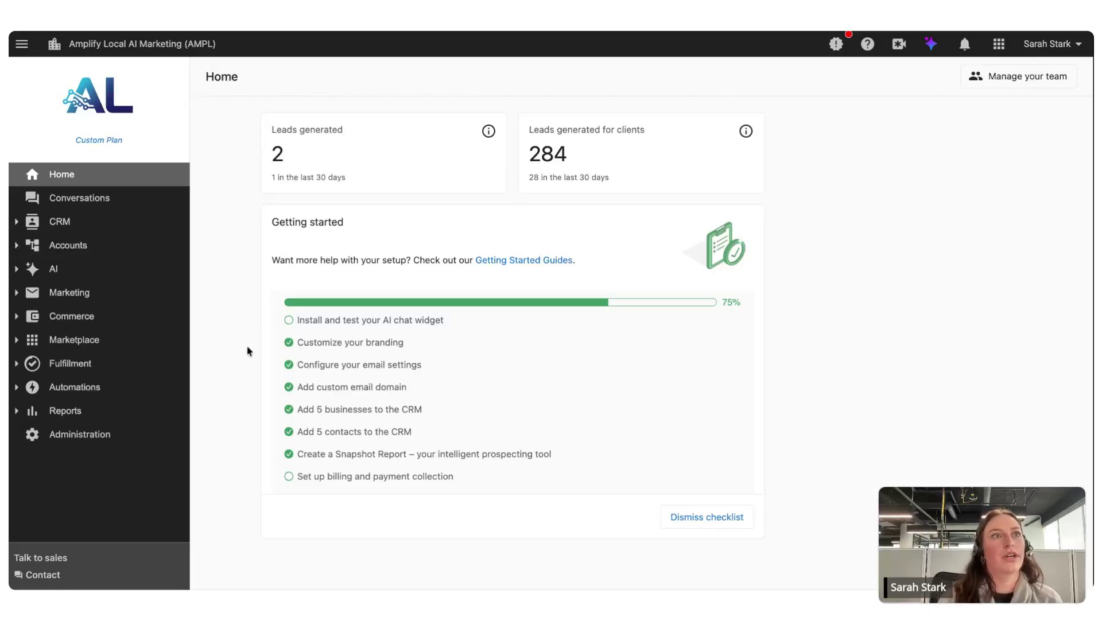
- Inspect the public store's sharing URL and embed code options in the store management settings, and return to the Home page
{"action": "left_click", "coordinate": [159, 348]}
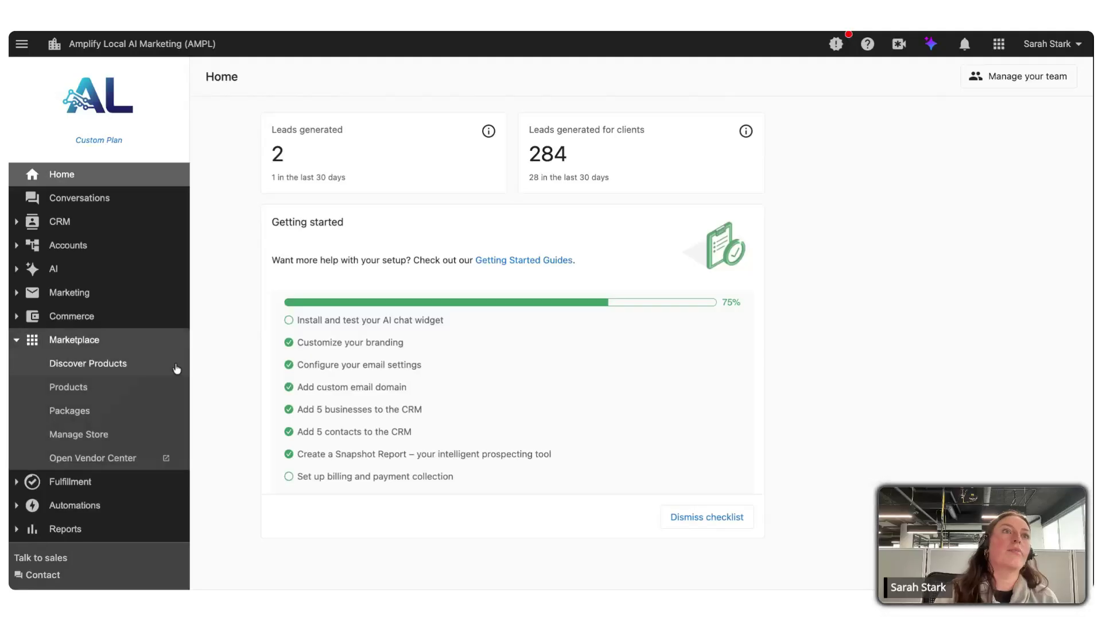
{"action": "left_click", "coordinate": [111, 436]}
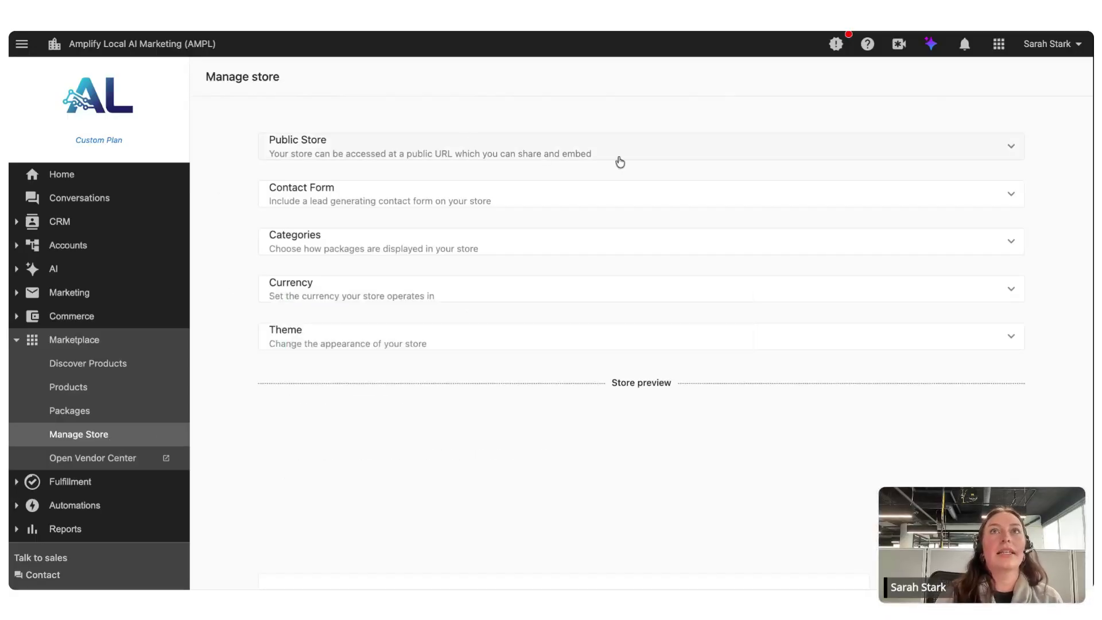
{"action": "left_click", "coordinate": [726, 156]}
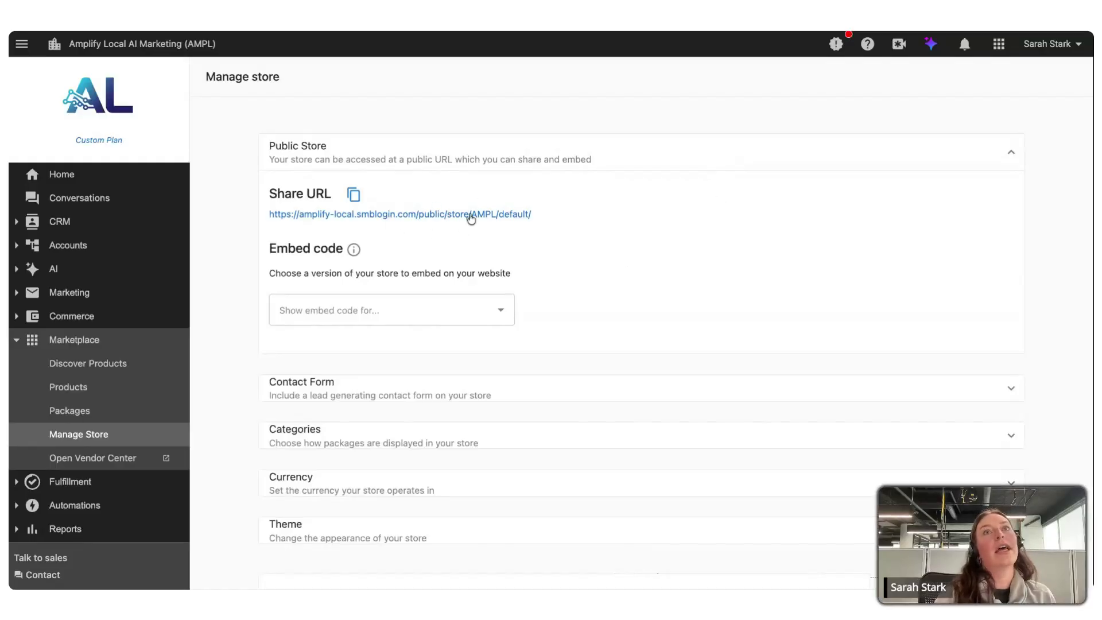
{"action": "left_click", "coordinate": [784, 153]}
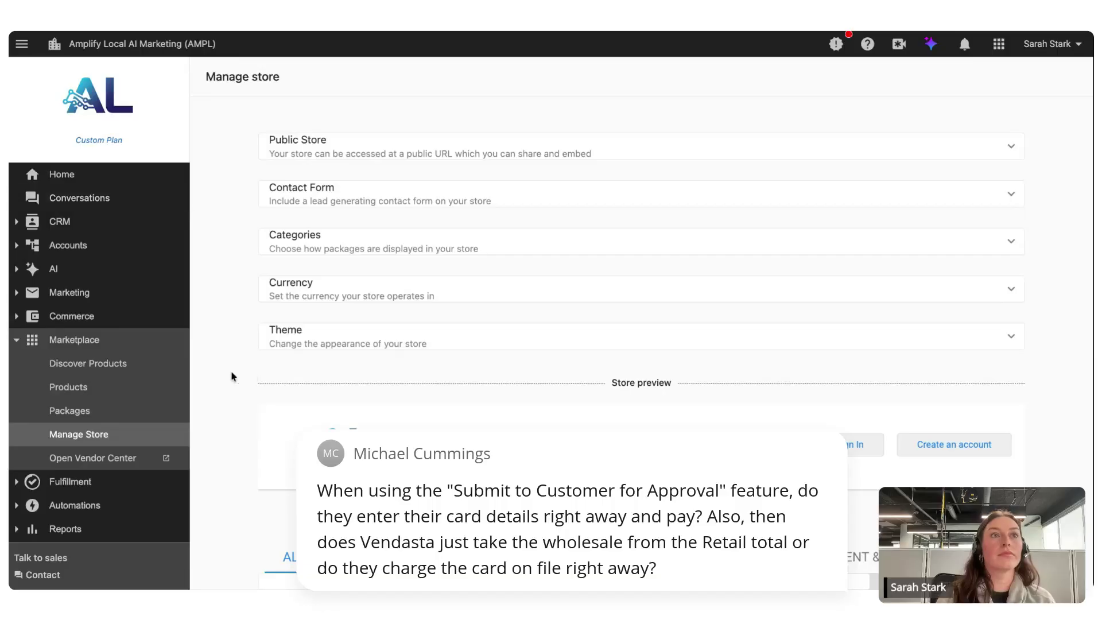
{"action": "left_click", "coordinate": [162, 178]}
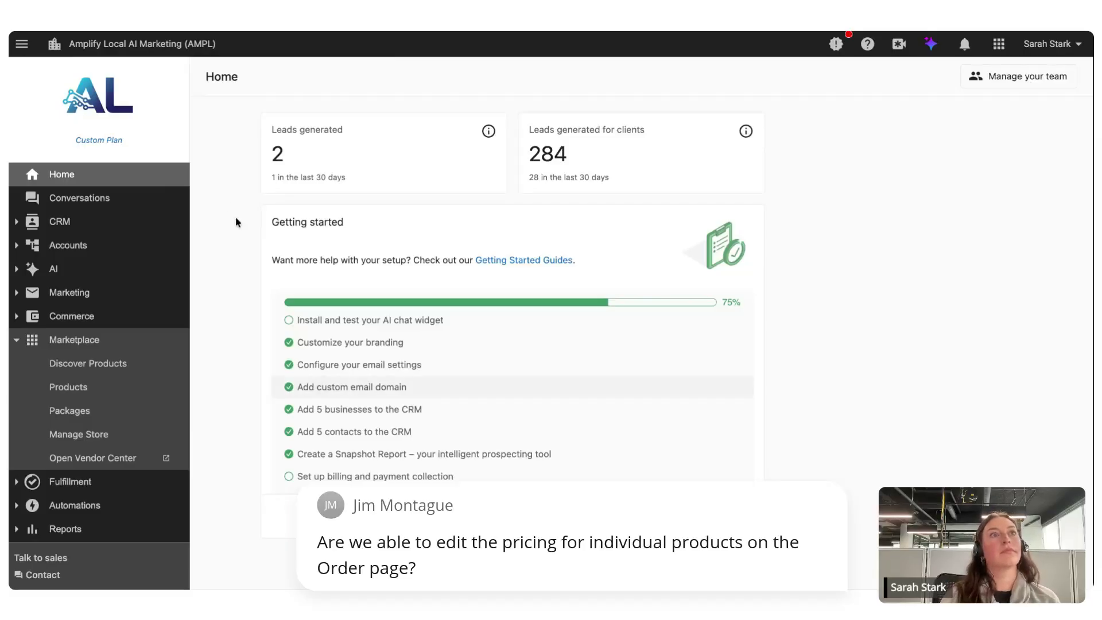
- Find the account The Glow To Spot - FL and create a new draft order for it
{"action": "left_click", "coordinate": [118, 245]}
{"action": "left_click", "coordinate": [156, 277]}
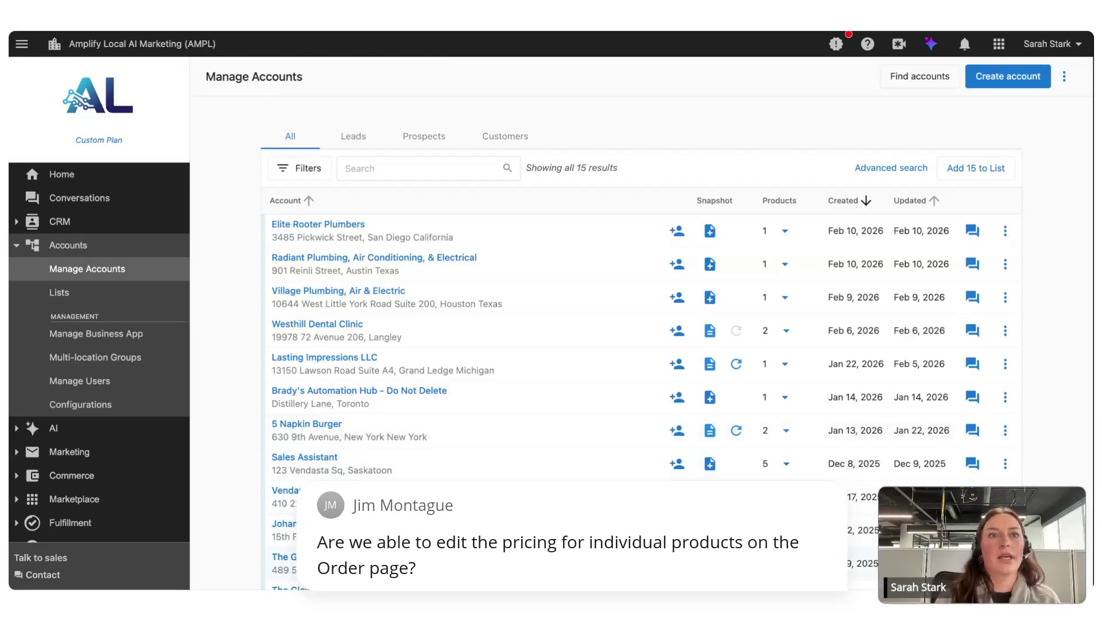
{"action": "left_click", "coordinate": [284, 557]}
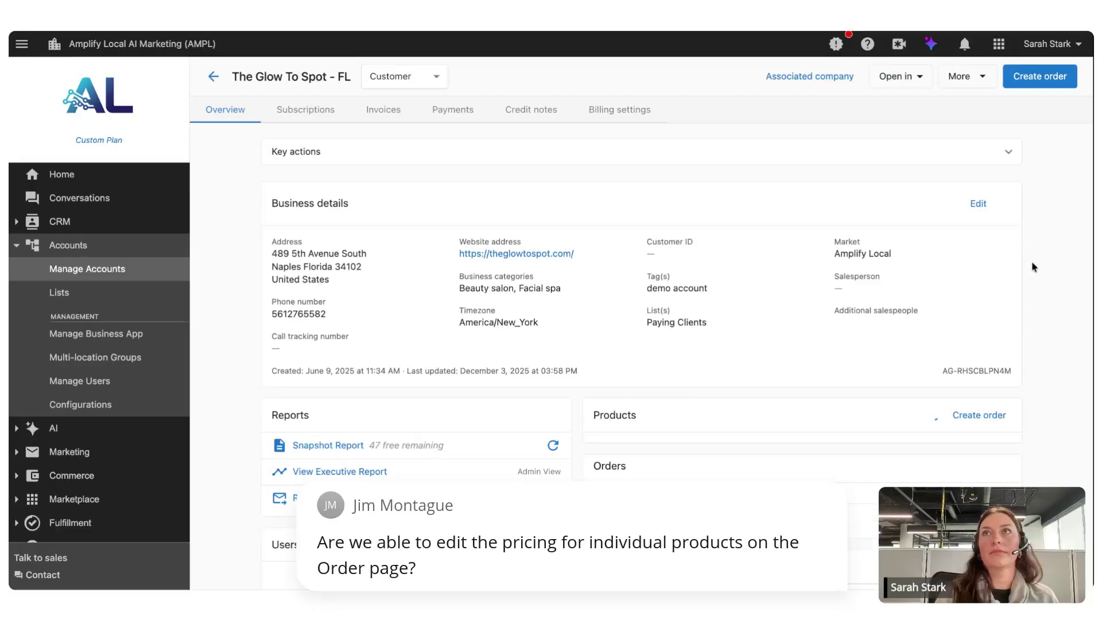
{"action": "left_click", "coordinate": [1056, 84]}
{"action": "left_click", "coordinate": [555, 294]}
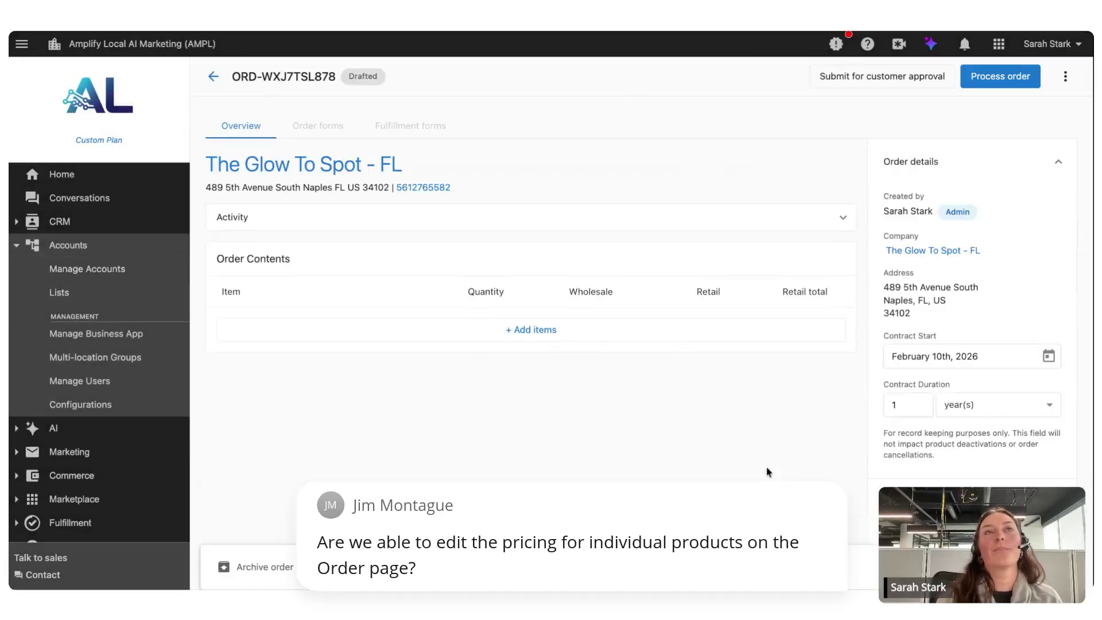
- Add the Conversations AI Premium product to the draft order
{"action": "left_click", "coordinate": [541, 333]}
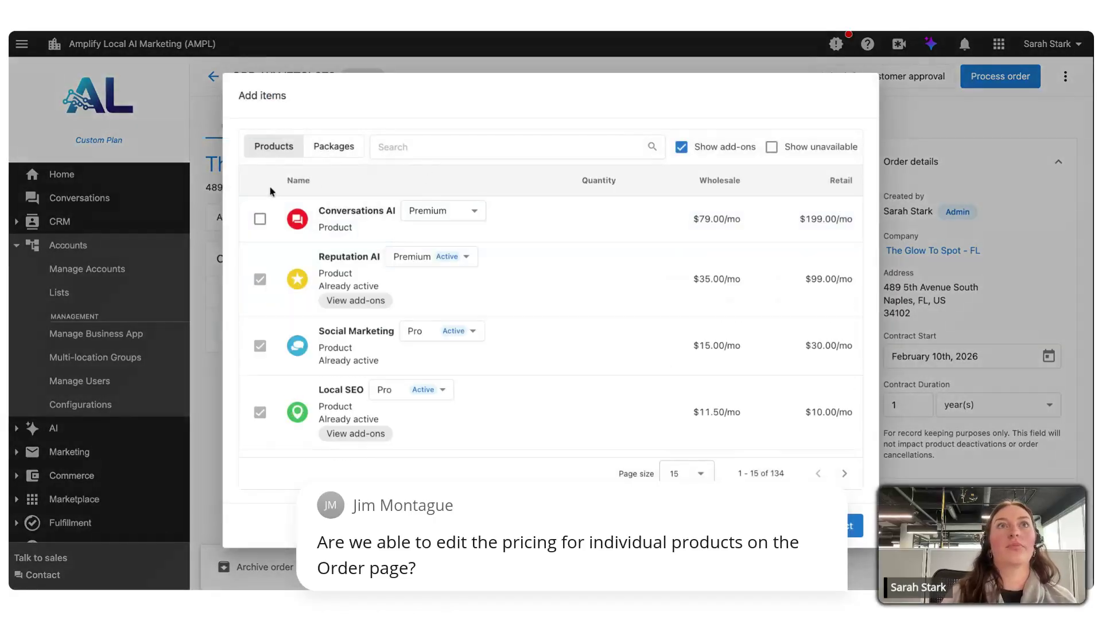
{"action": "left_click", "coordinate": [261, 219]}
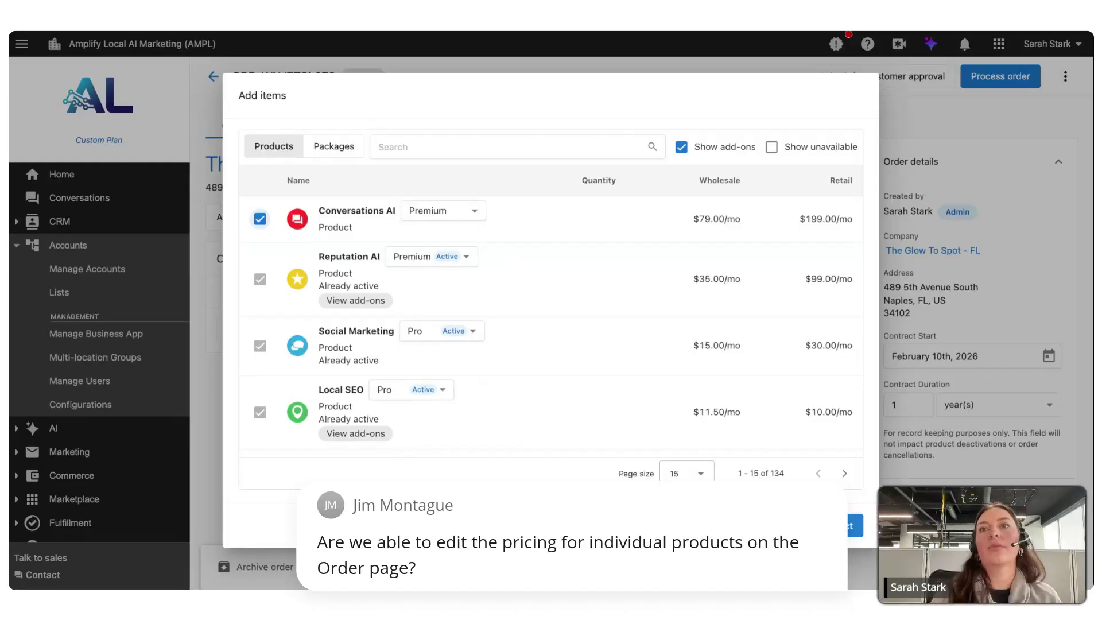
{"action": "left_click", "coordinate": [854, 525]}
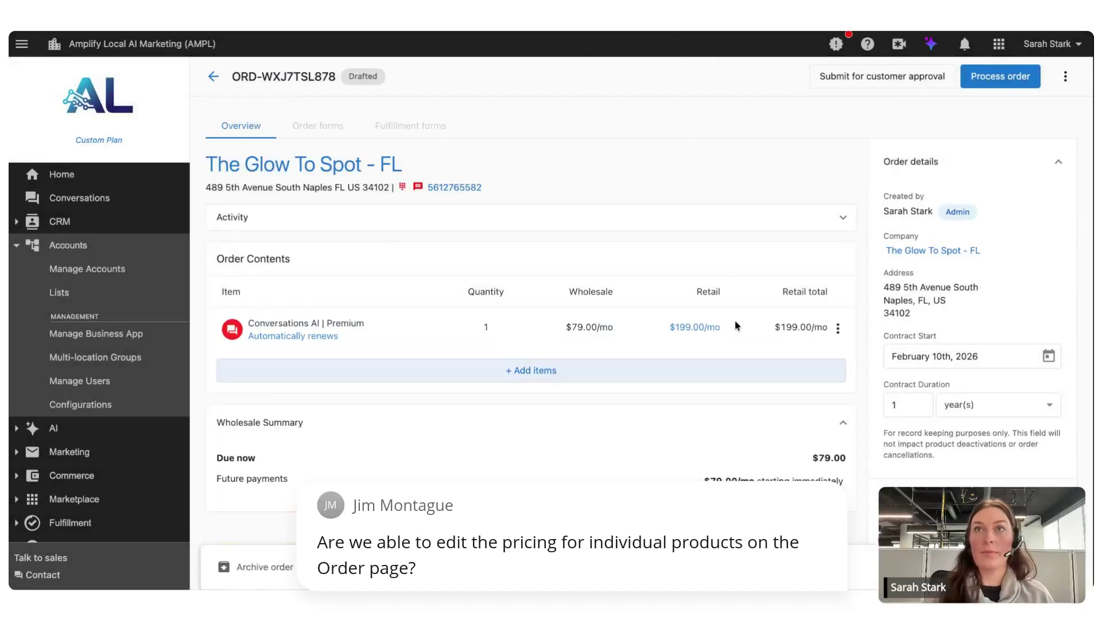
- Check the item price and setup fee options for Conversations AI on the order, cancel without changes, and look over the order summary
{"action": "left_click", "coordinate": [703, 327]}
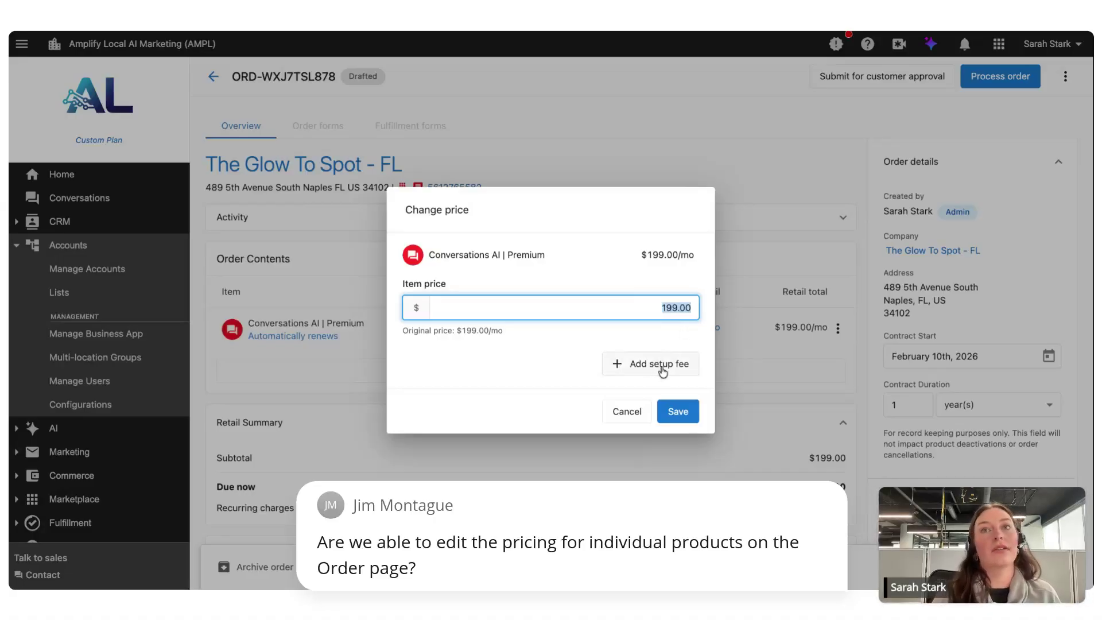
{"action": "left_click", "coordinate": [624, 416]}
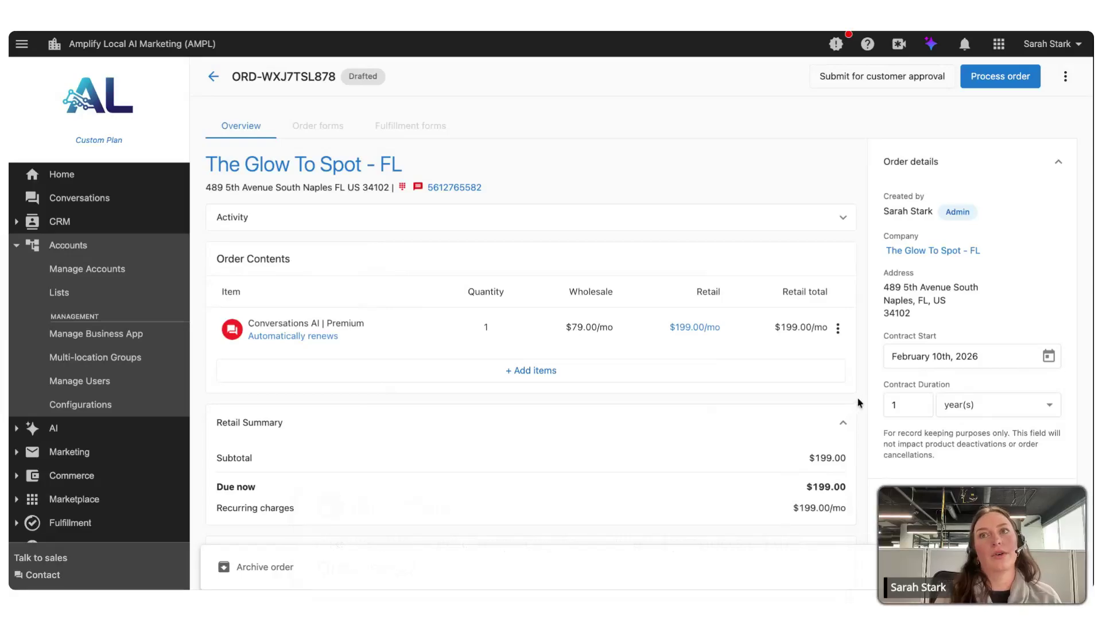
{"action": "scroll", "coordinate": [855, 413], "scroll_direction": "down", "scroll_amount": 1}
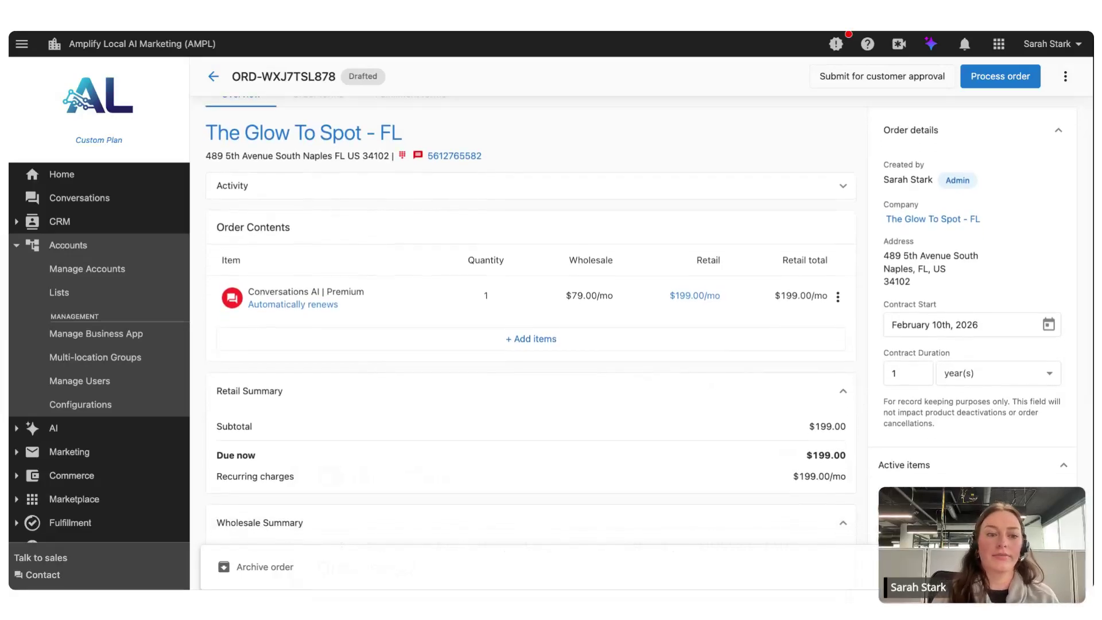
{"action": "scroll", "coordinate": [649, 349], "scroll_direction": "up", "scroll_amount": 1}
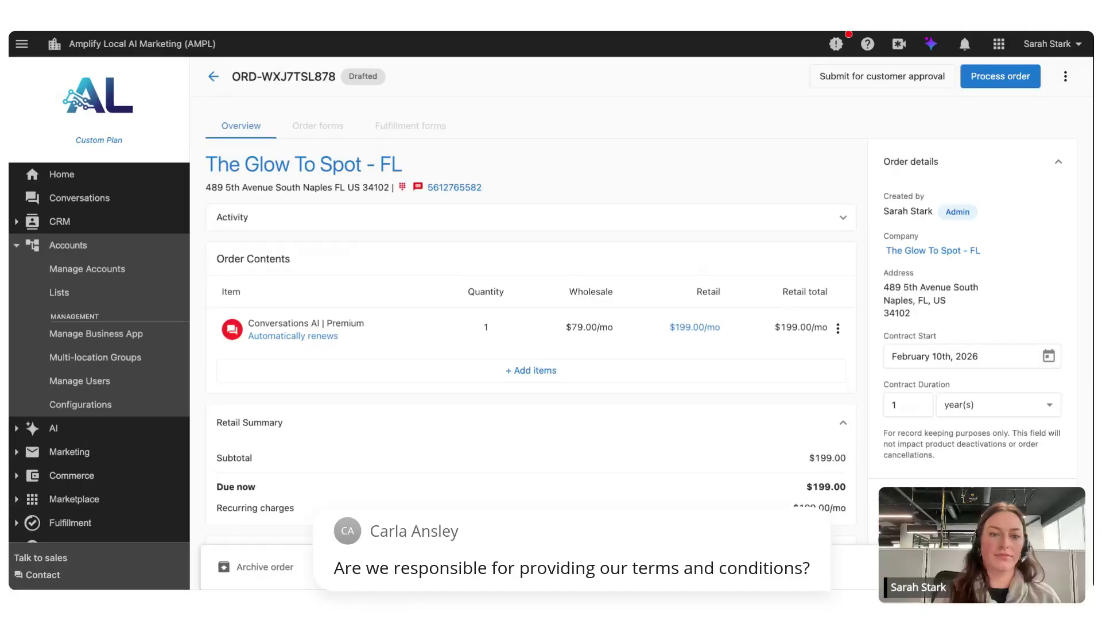
- Open the order settings among the commerce settings in Administration
{"action": "left_click", "coordinate": [116, 256]}
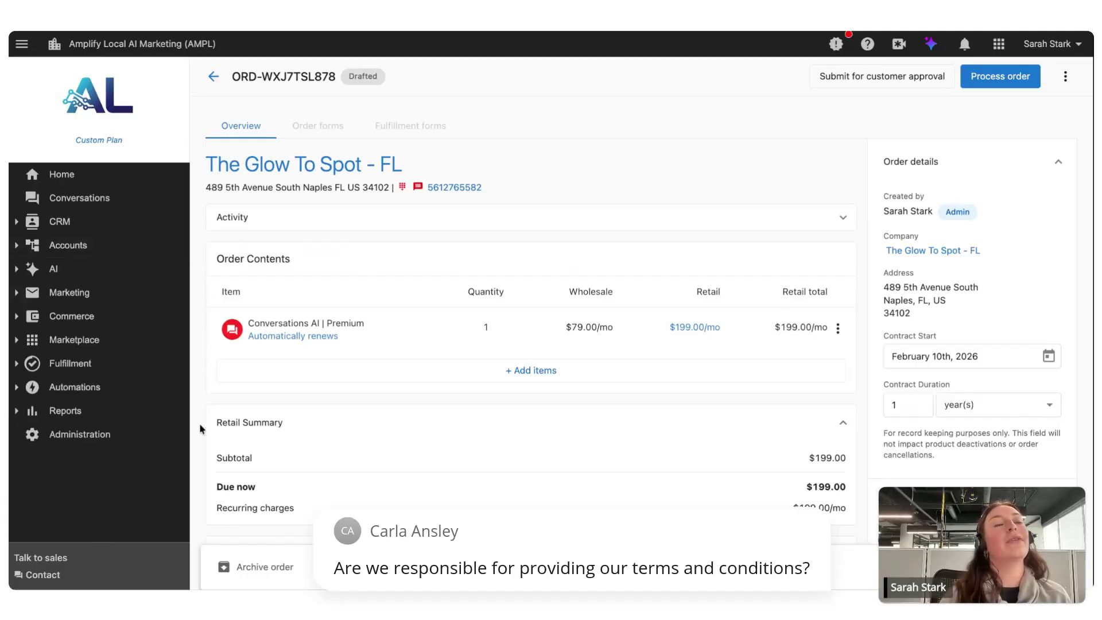
{"action": "left_click", "coordinate": [146, 446]}
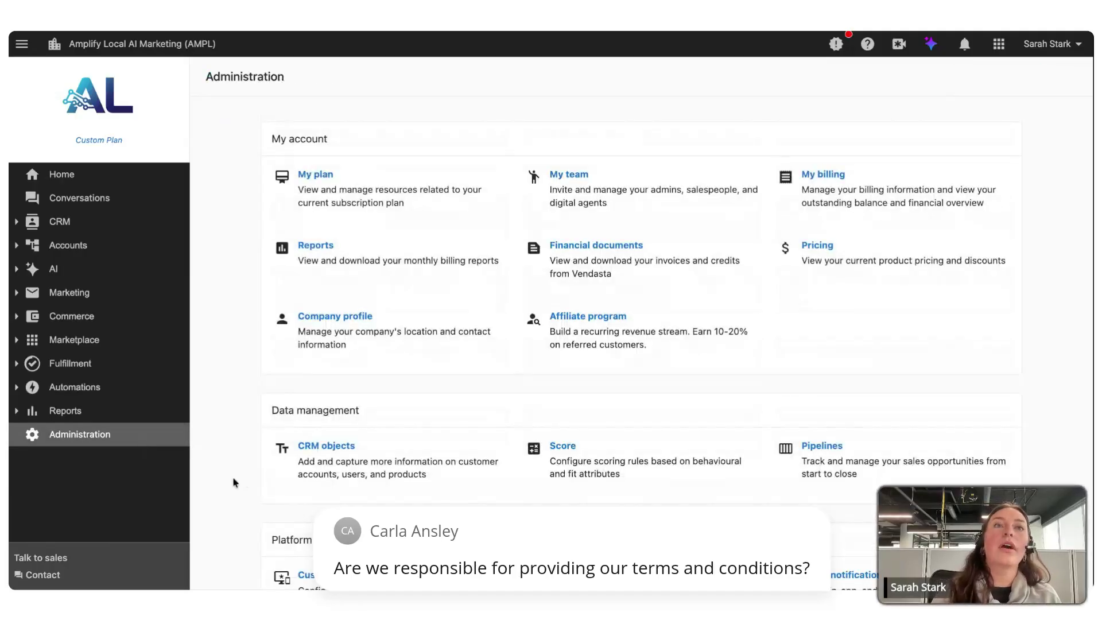
{"action": "scroll", "coordinate": [221, 502], "scroll_direction": "down", "scroll_amount": 5}
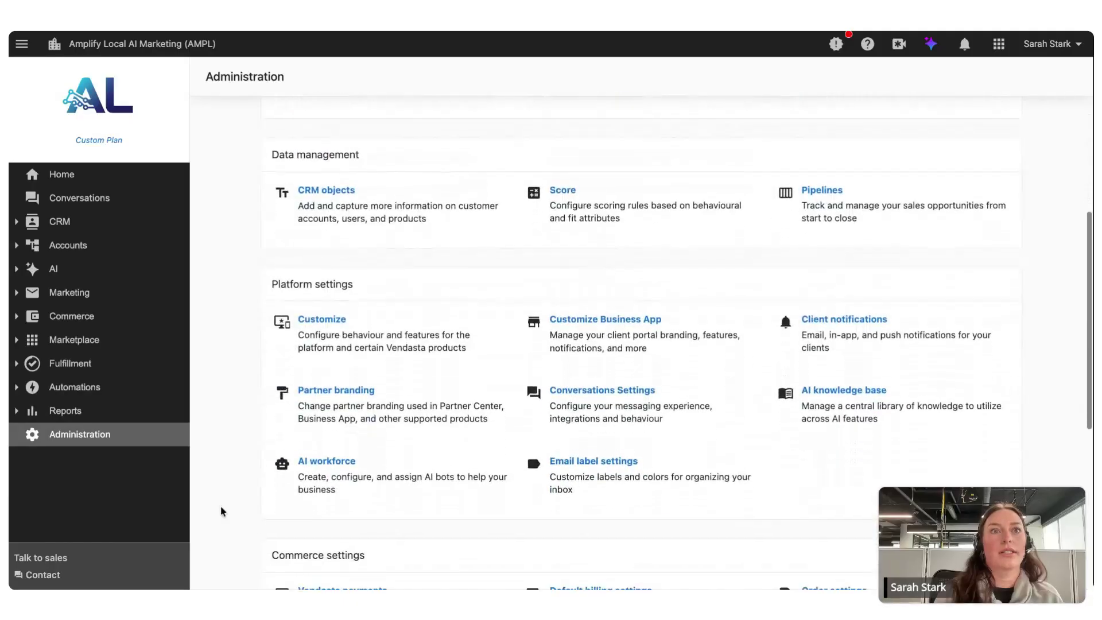
{"action": "scroll", "coordinate": [222, 511], "scroll_direction": "down", "scroll_amount": 3}
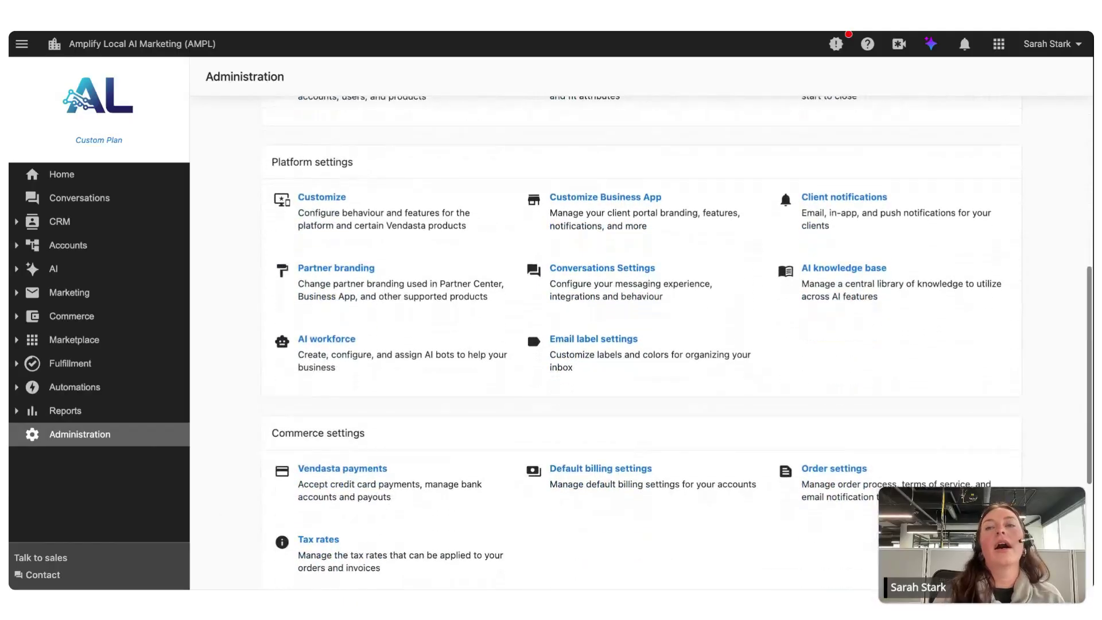
{"action": "scroll", "coordinate": [221, 503], "scroll_direction": "down", "scroll_amount": 3}
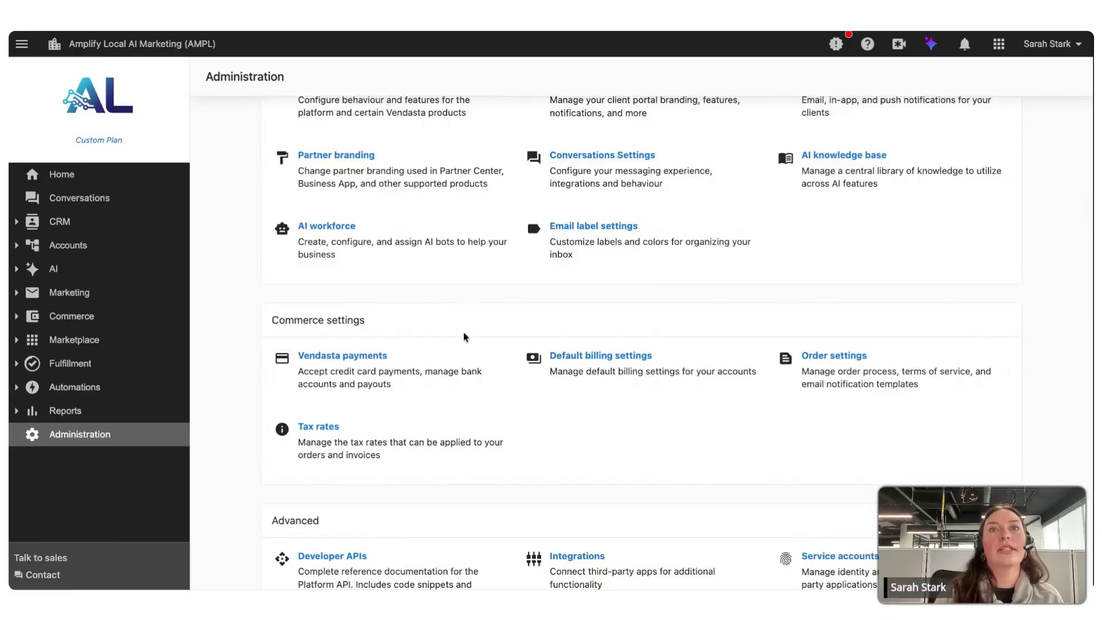
{"action": "left_click", "coordinate": [856, 360]}
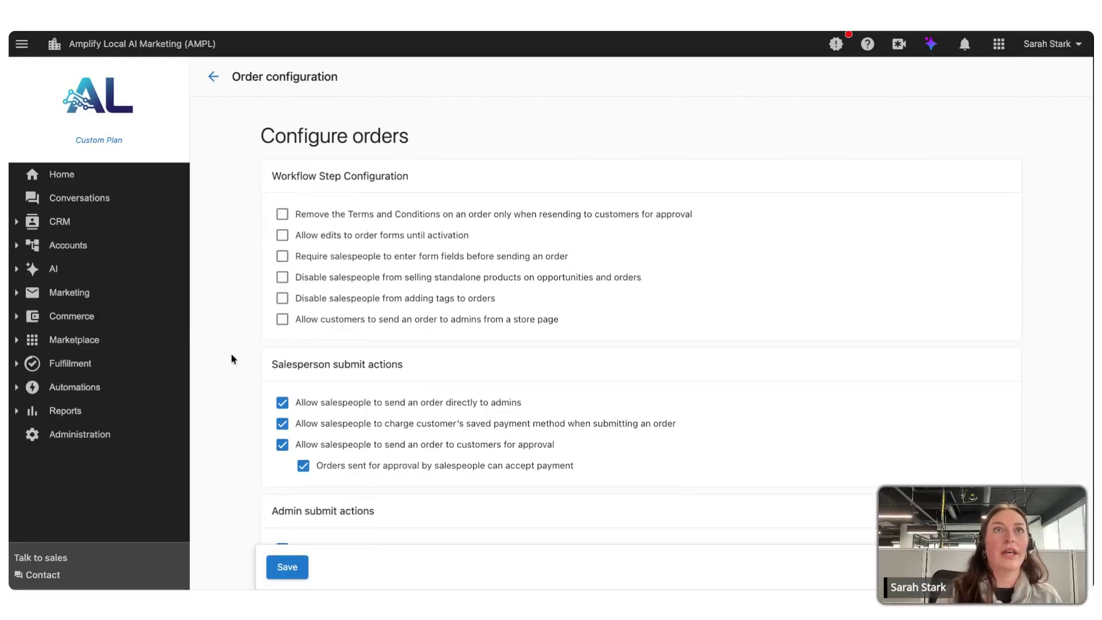
- Review the order configuration, from the workflow and submit actions through the customer terms of service options
{"action": "scroll", "coordinate": [239, 288], "scroll_direction": "down", "scroll_amount": 1}
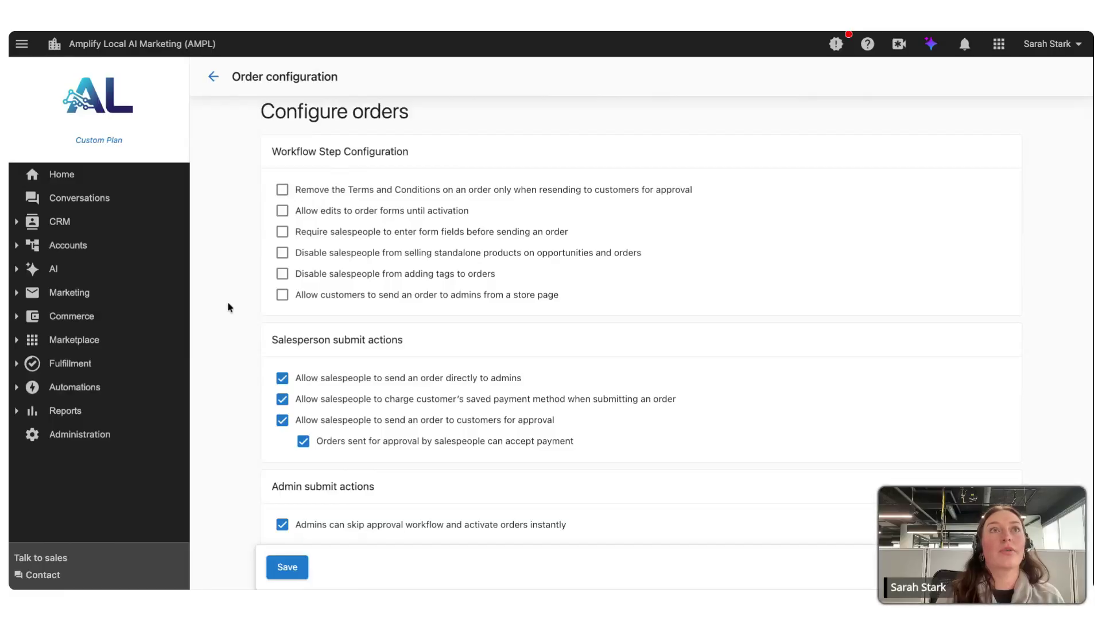
{"action": "scroll", "coordinate": [228, 304], "scroll_direction": "down", "scroll_amount": 1}
{"action": "scroll", "coordinate": [228, 309], "scroll_direction": "down", "scroll_amount": 5}
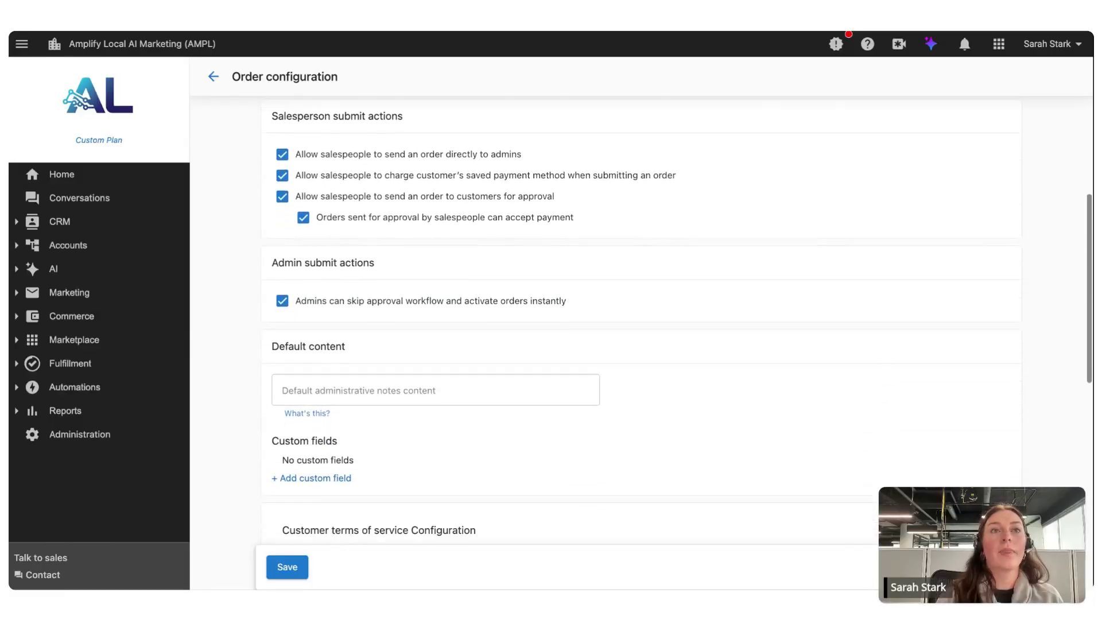
{"action": "scroll", "coordinate": [632, 319], "scroll_direction": "down", "scroll_amount": 8}
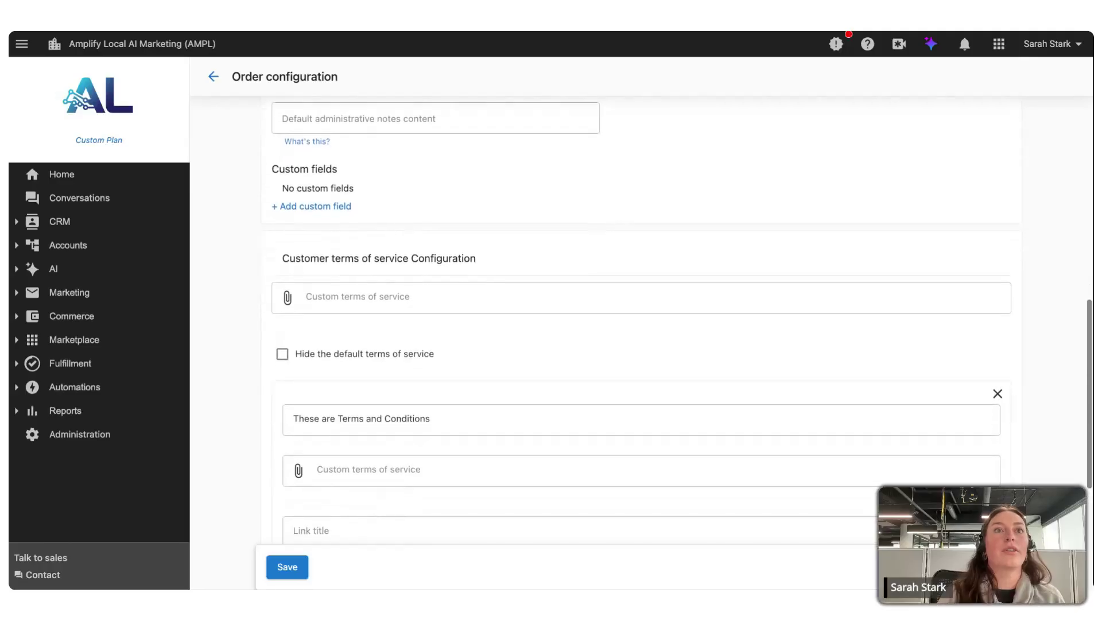
- Add a second, blank terms of service entry to the customer terms of service configuration and remove it again
{"action": "scroll", "coordinate": [341, 289], "scroll_direction": "down", "scroll_amount": 2}
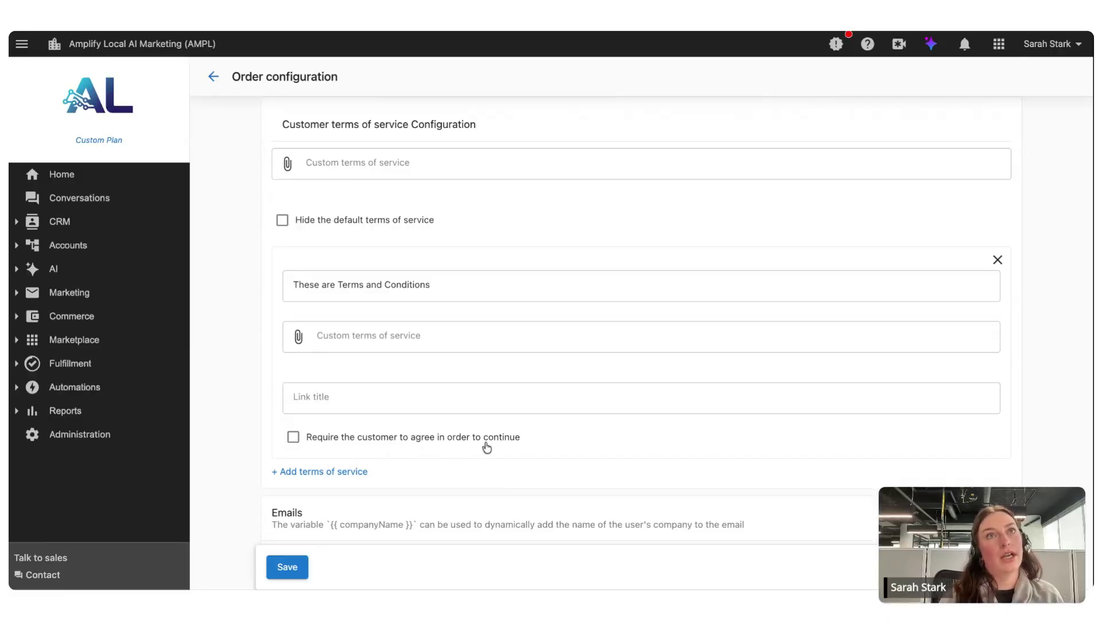
{"action": "scroll", "coordinate": [485, 447], "scroll_direction": "up", "scroll_amount": 1}
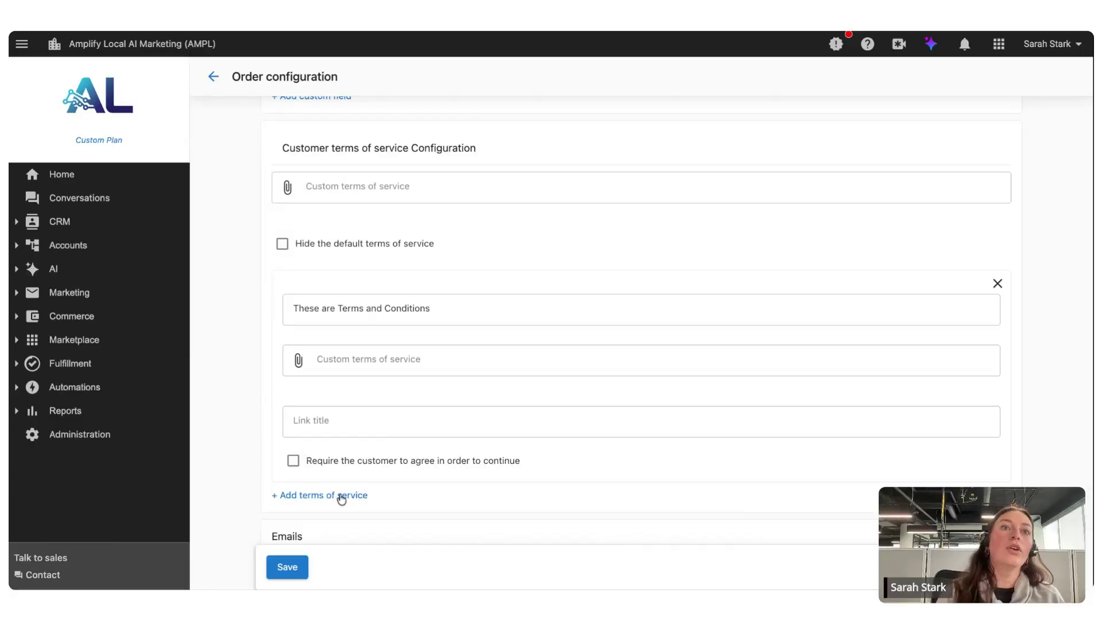
{"action": "left_click", "coordinate": [340, 496]}
{"action": "scroll", "coordinate": [495, 470], "scroll_direction": "down", "scroll_amount": 3}
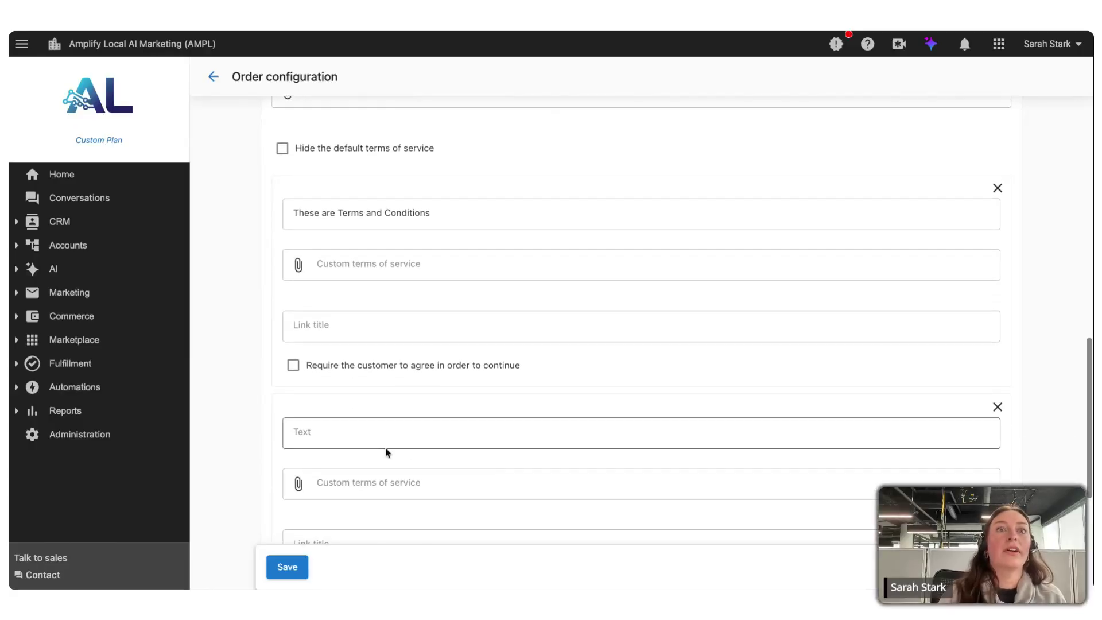
{"action": "scroll", "coordinate": [525, 475], "scroll_direction": "down", "scroll_amount": 2}
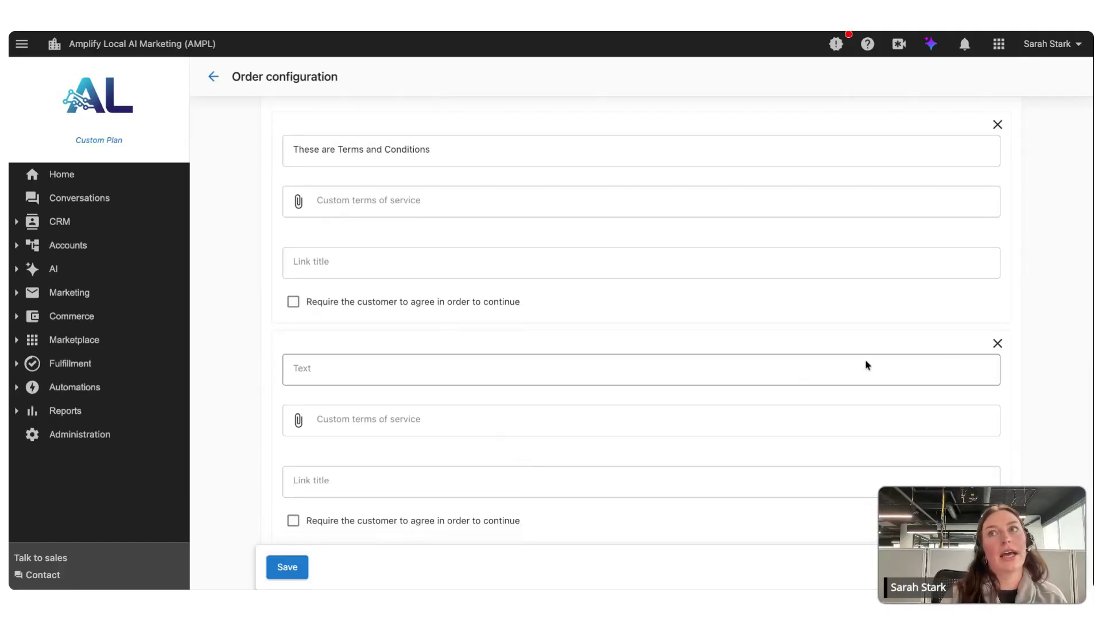
{"action": "left_click", "coordinate": [998, 345]}
{"action": "scroll", "coordinate": [660, 257], "scroll_direction": "up", "scroll_amount": 3}
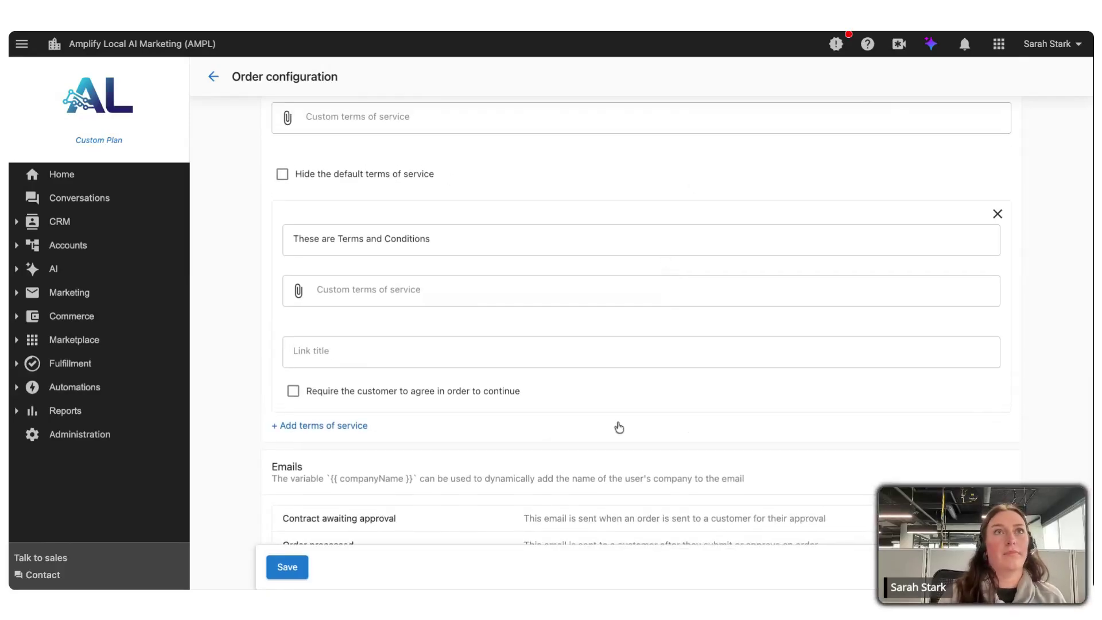
- Leave the order configuration and open the Manage Store page of the marketplace
{"action": "scroll", "coordinate": [680, 230], "scroll_direction": "up", "scroll_amount": 3}
{"action": "scroll", "coordinate": [685, 224], "scroll_direction": "up", "scroll_amount": 2}
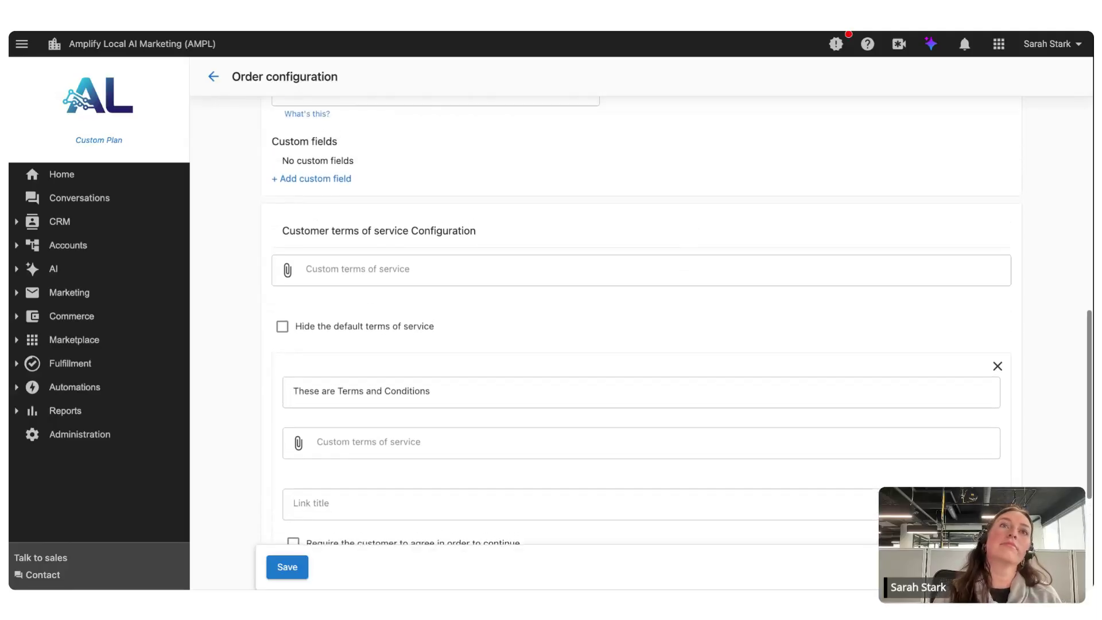
{"action": "scroll", "coordinate": [660, 321], "scroll_direction": "up", "scroll_amount": 3}
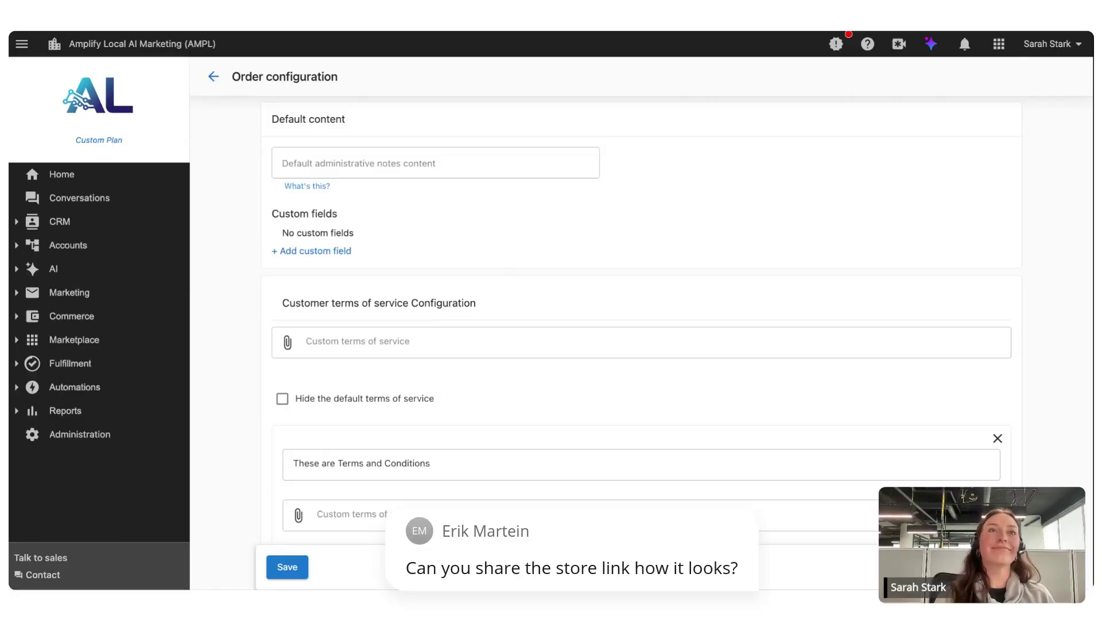
{"action": "scroll", "coordinate": [642, 322], "scroll_direction": "up", "scroll_amount": 10}
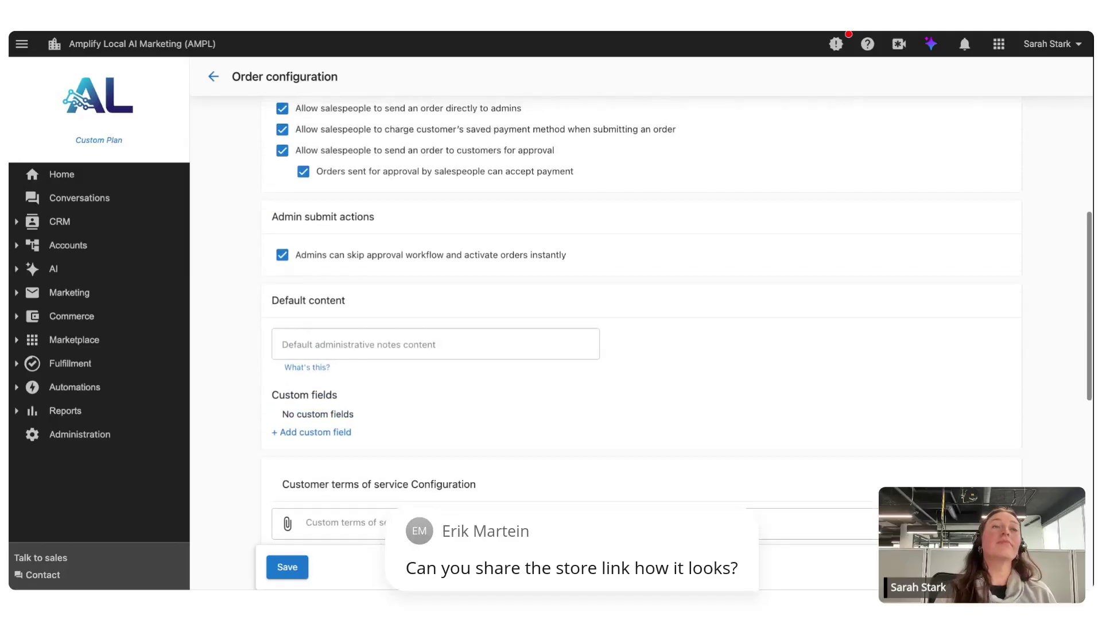
{"action": "scroll", "coordinate": [641, 322], "scroll_direction": "up", "scroll_amount": 4}
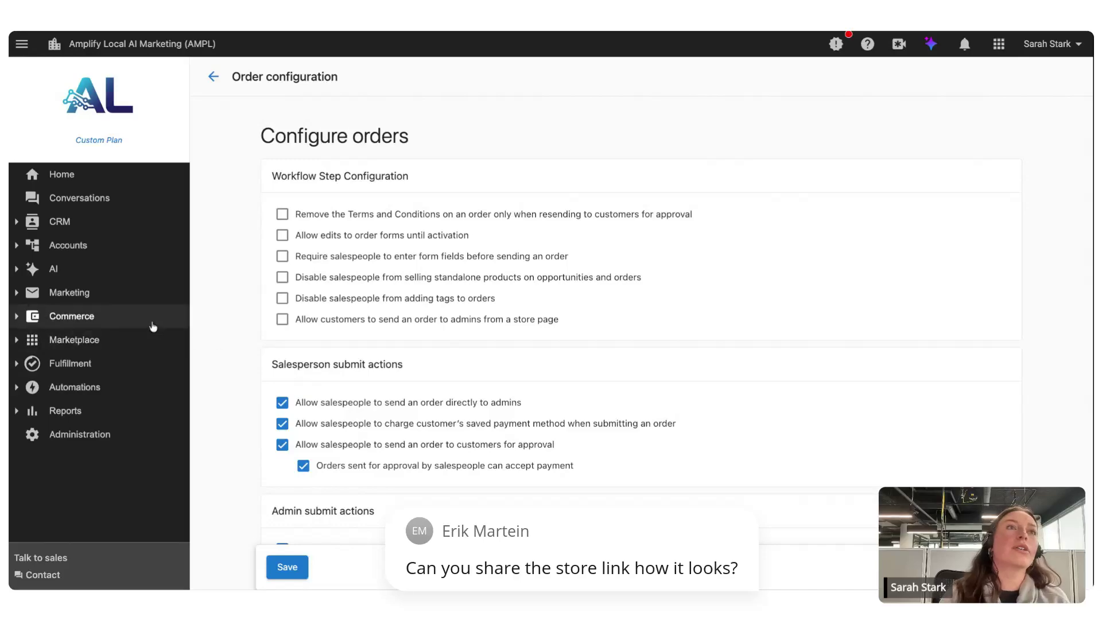
{"action": "left_click", "coordinate": [148, 343]}
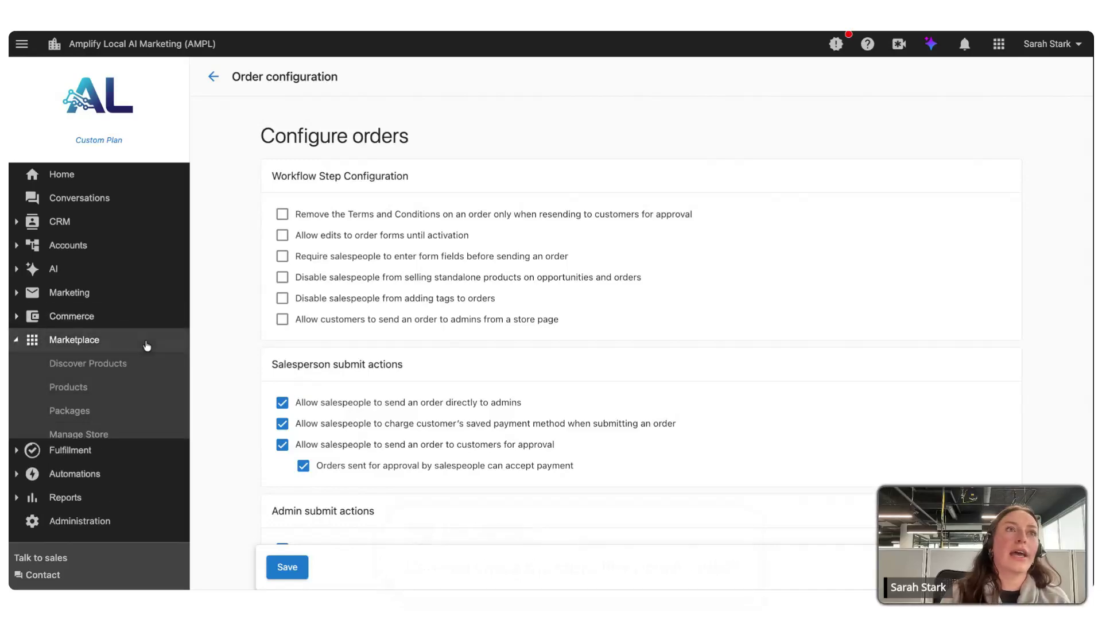
{"action": "left_click", "coordinate": [138, 438]}
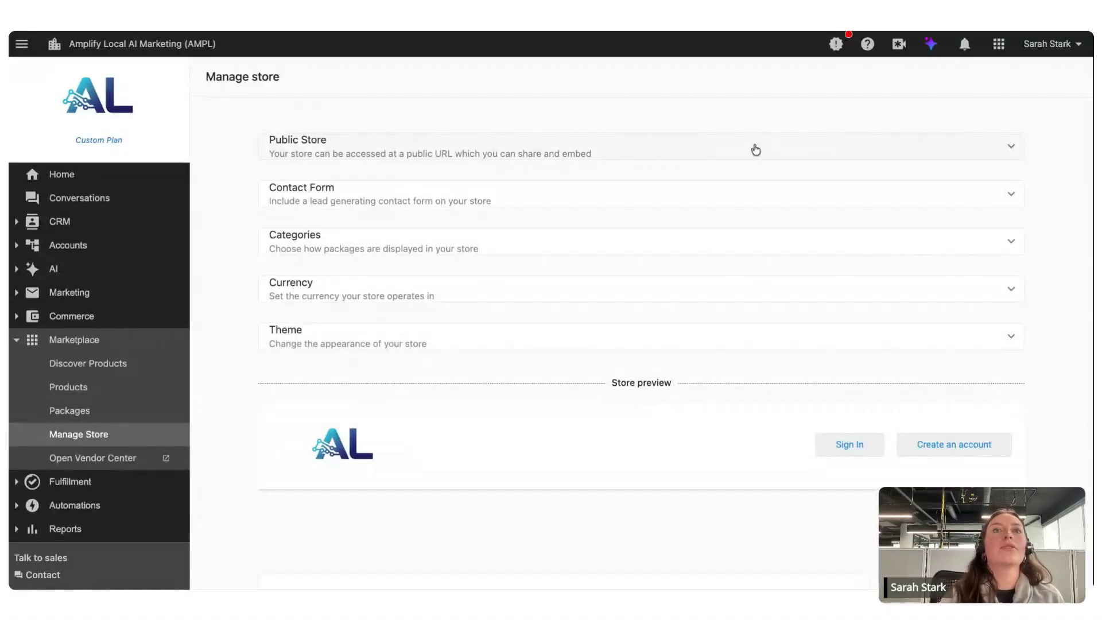
- Look over the store preview and check the salesperson setting of the store's contact form
{"action": "scroll", "coordinate": [767, 379], "scroll_direction": "down", "scroll_amount": 3}
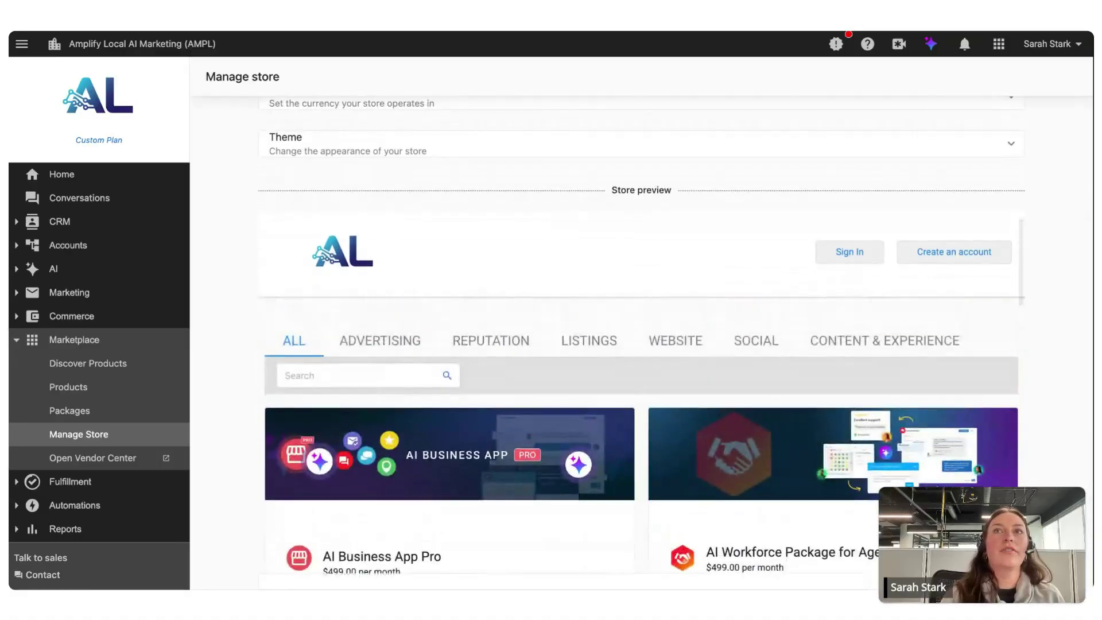
{"action": "scroll", "coordinate": [725, 276], "scroll_direction": "up", "scroll_amount": 3}
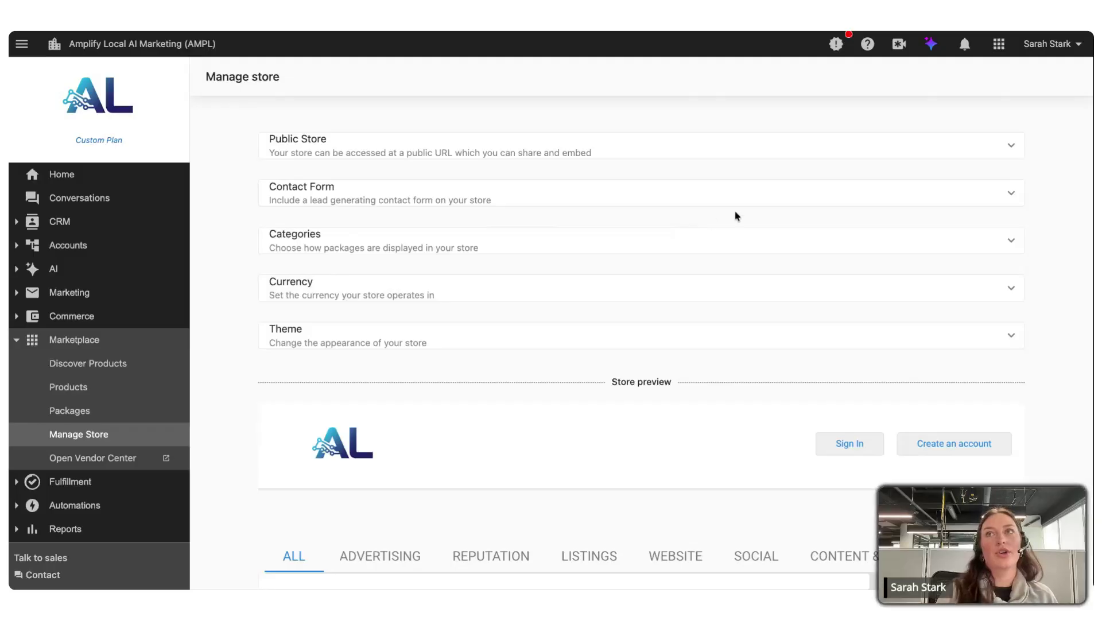
{"action": "left_click", "coordinate": [767, 211]}
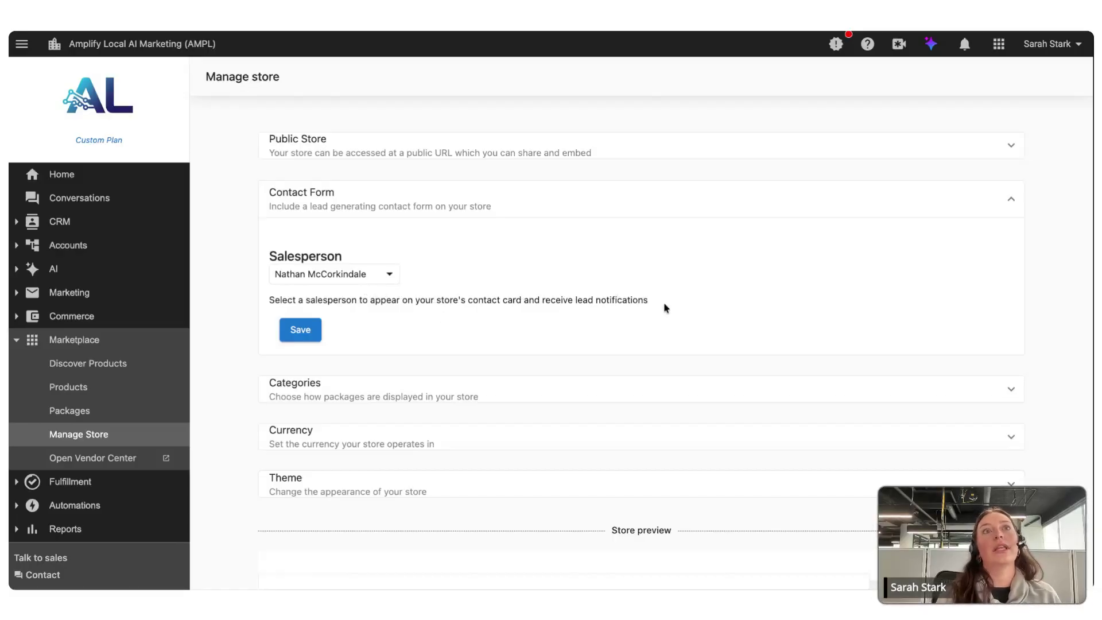
{"action": "left_click", "coordinate": [868, 206]}
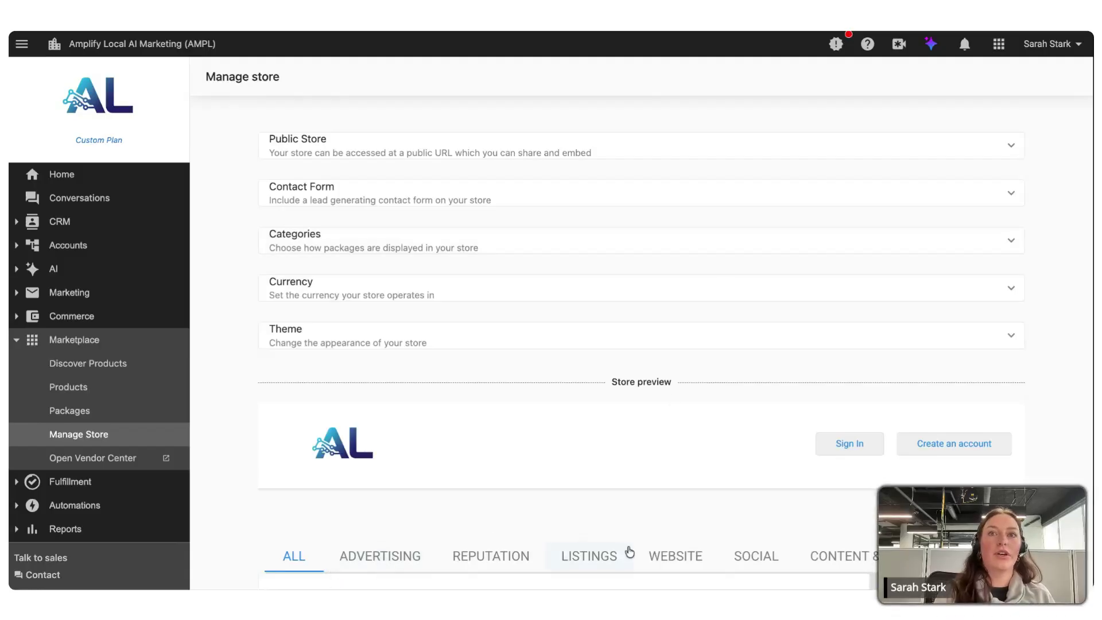
- In the store categories, move the Digital Success 2024 | Start package directly after AI Business App Pro in the WEBSITE category
{"action": "left_click", "coordinate": [569, 249]}
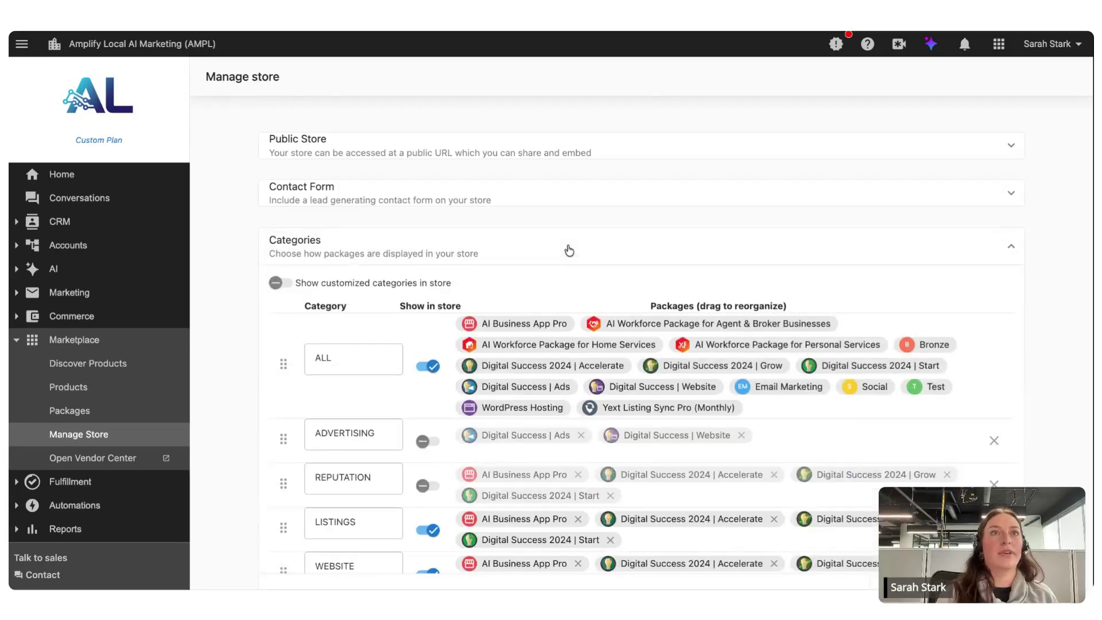
{"action": "scroll", "coordinate": [874, 264], "scroll_direction": "down", "scroll_amount": 5}
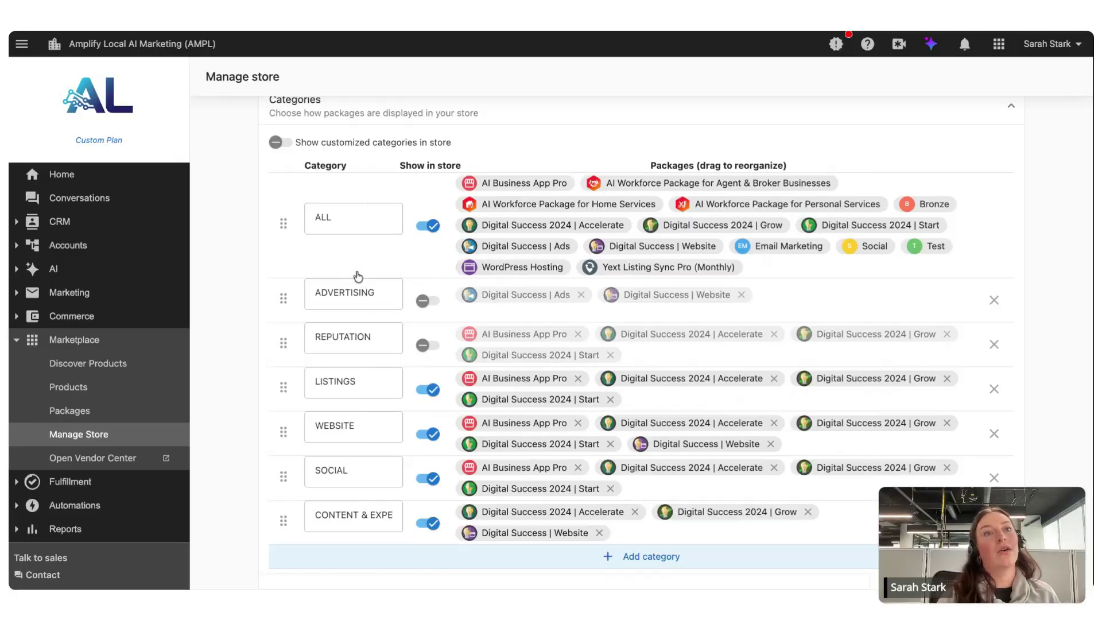
{"action": "scroll", "coordinate": [381, 519], "scroll_direction": "down", "scroll_amount": 1}
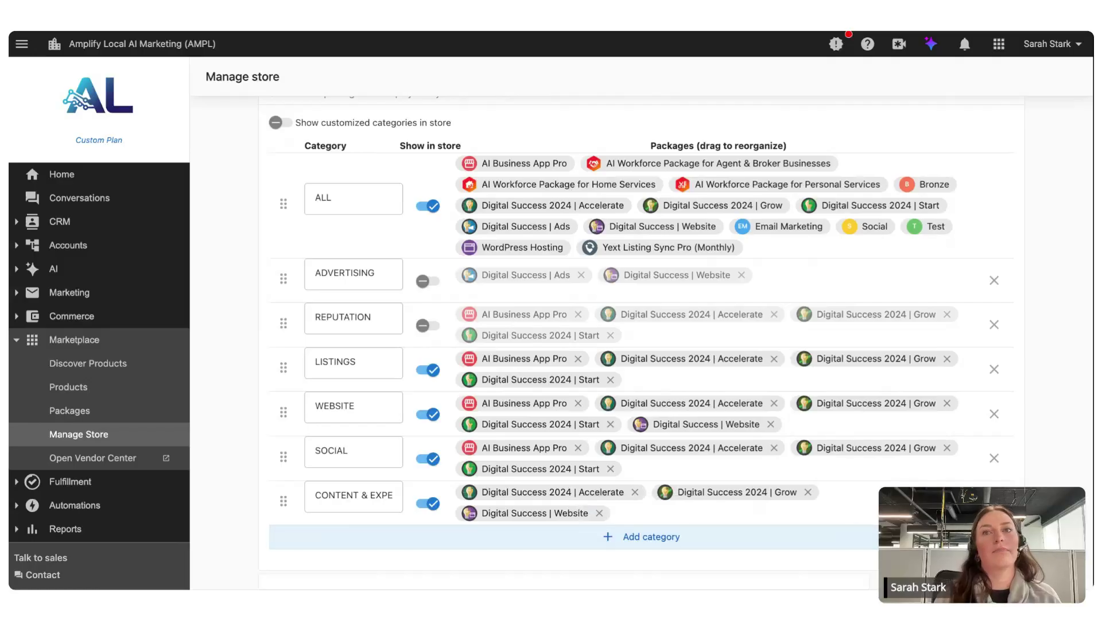
{"action": "scroll", "coordinate": [574, 402], "scroll_direction": "up", "scroll_amount": 1}
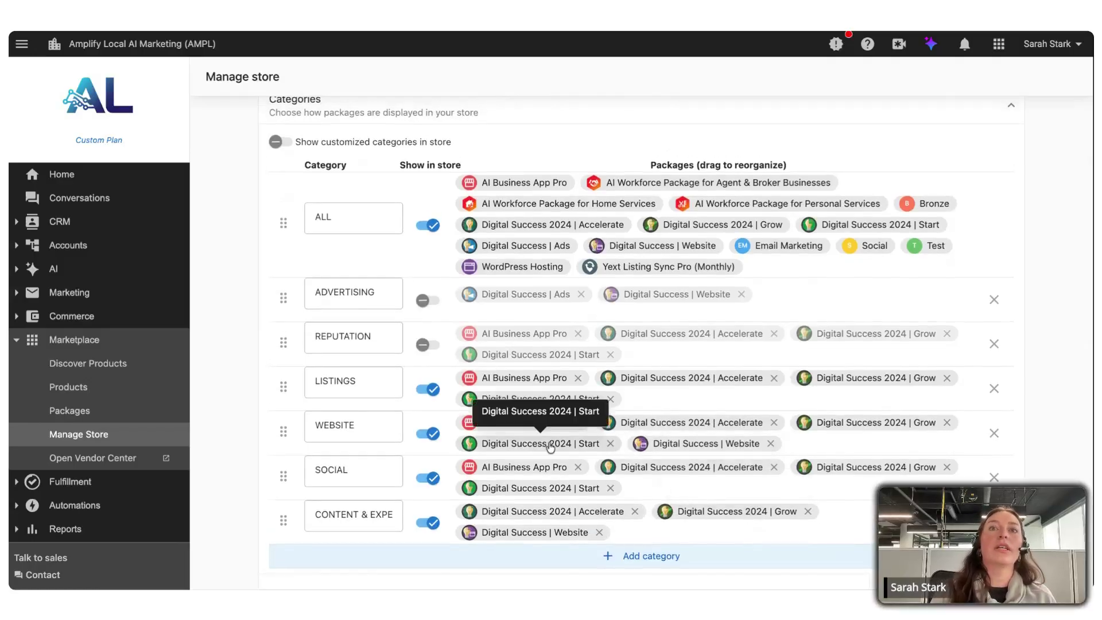
{"action": "mouse_move", "coordinate": [549, 444]}
{"action": "left_mouse_down"}
{"action": "mouse_move", "coordinate": [542, 425]}
{"action": "mouse_move", "coordinate": [554, 424]}
{"action": "left_mouse_up"}
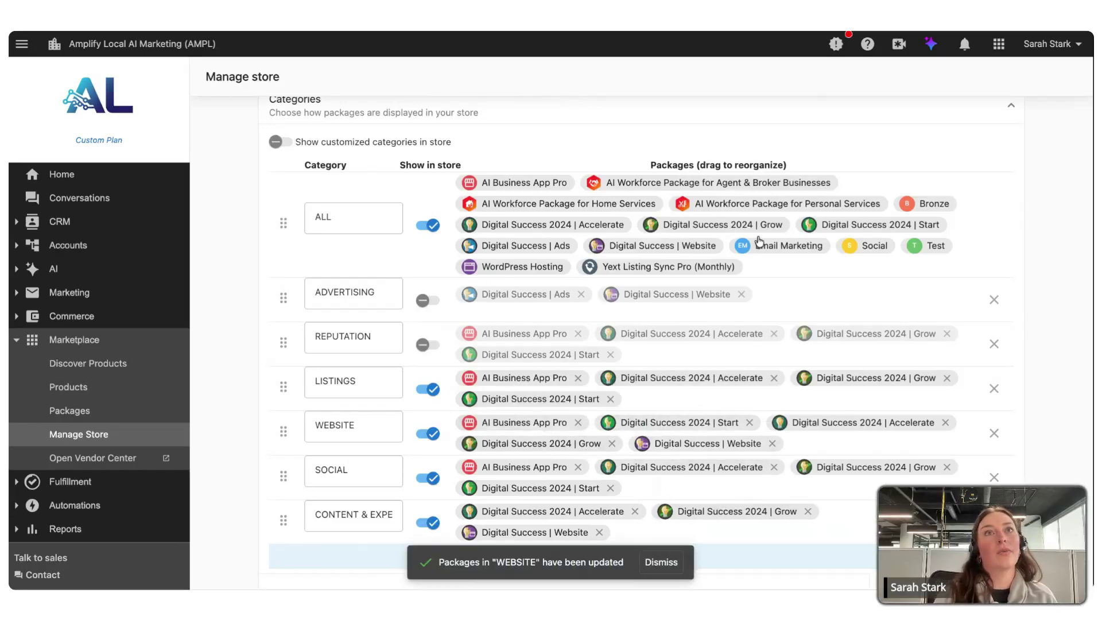
{"action": "scroll", "coordinate": [763, 235], "scroll_direction": "up", "scroll_amount": 3}
{"action": "left_click", "coordinate": [779, 226]}
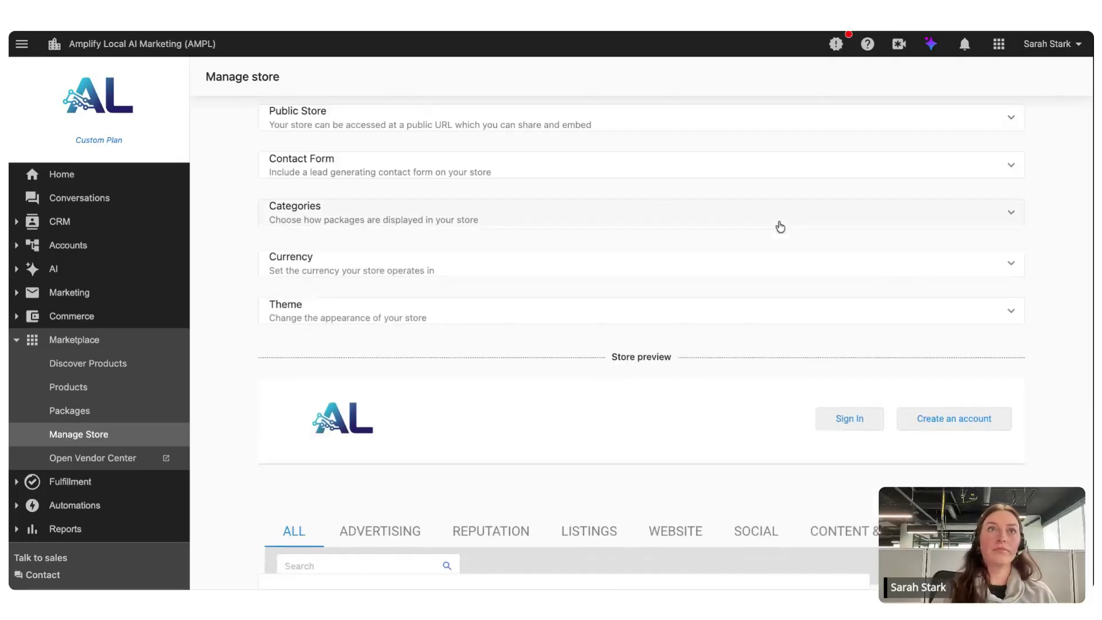
- Check the store's currency setting and its theme color and font options without changing them
{"action": "left_click", "coordinate": [775, 269]}
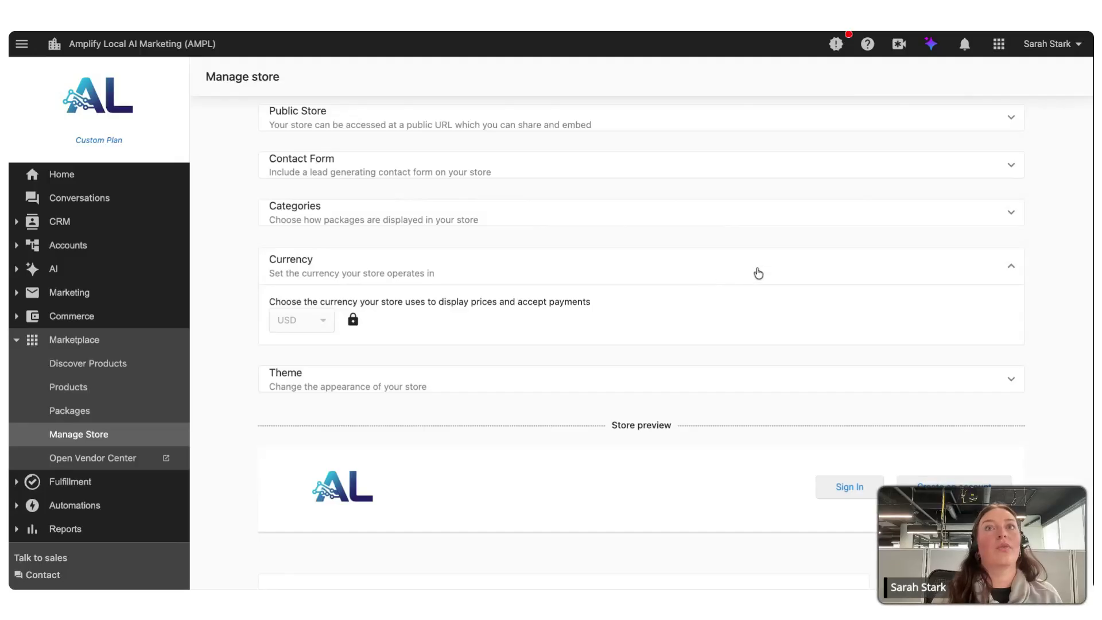
{"action": "left_click", "coordinate": [758, 273]}
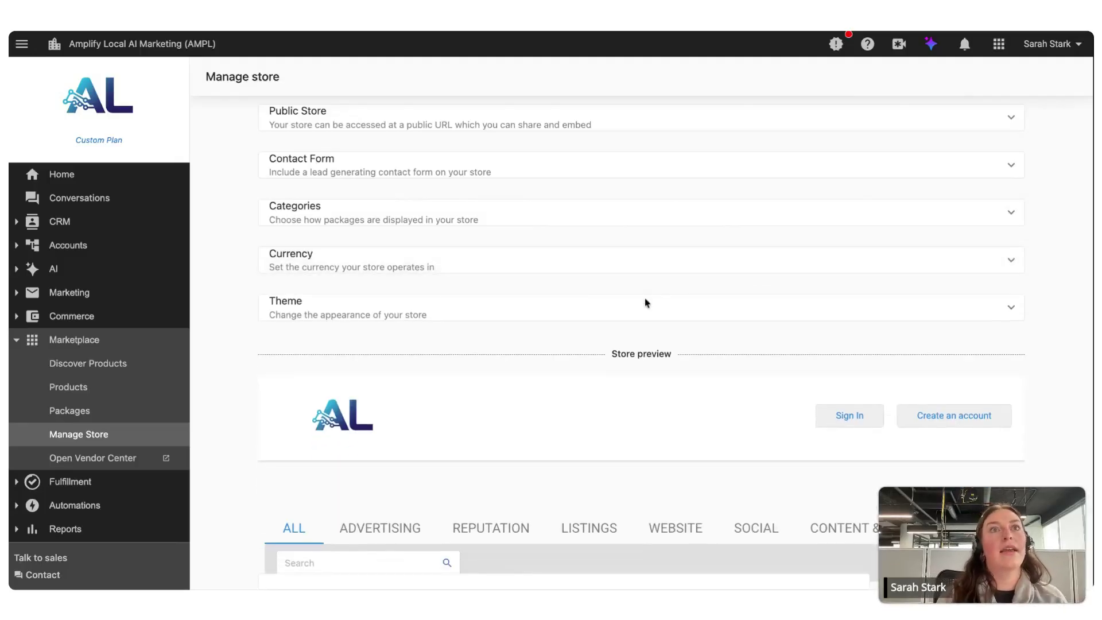
{"action": "left_click", "coordinate": [661, 317]}
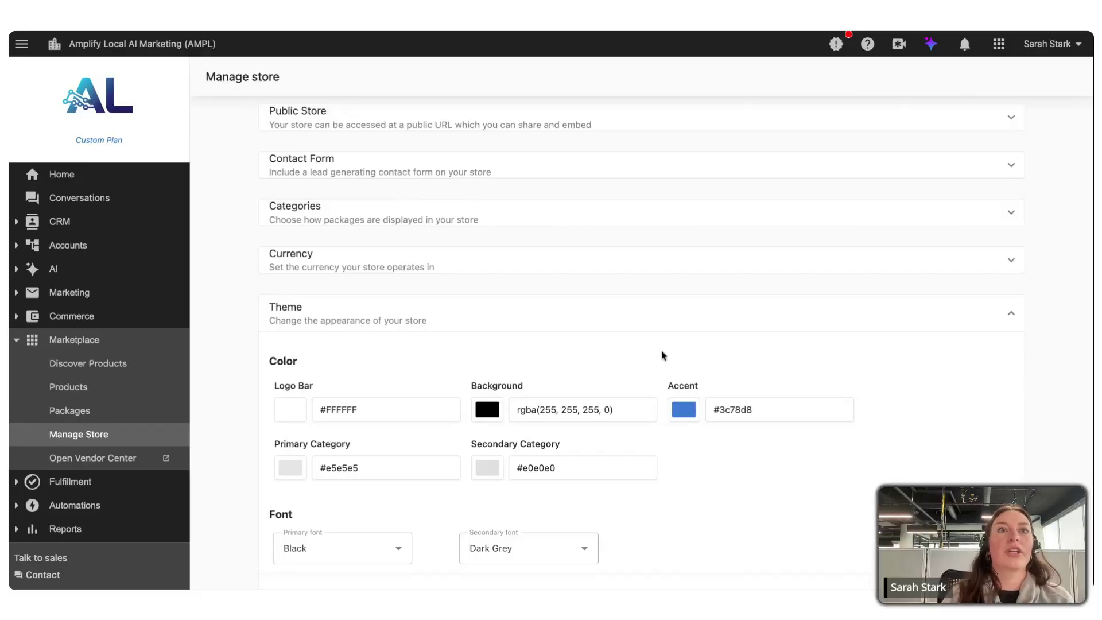
{"action": "scroll", "coordinate": [661, 352], "scroll_direction": "down", "scroll_amount": 3}
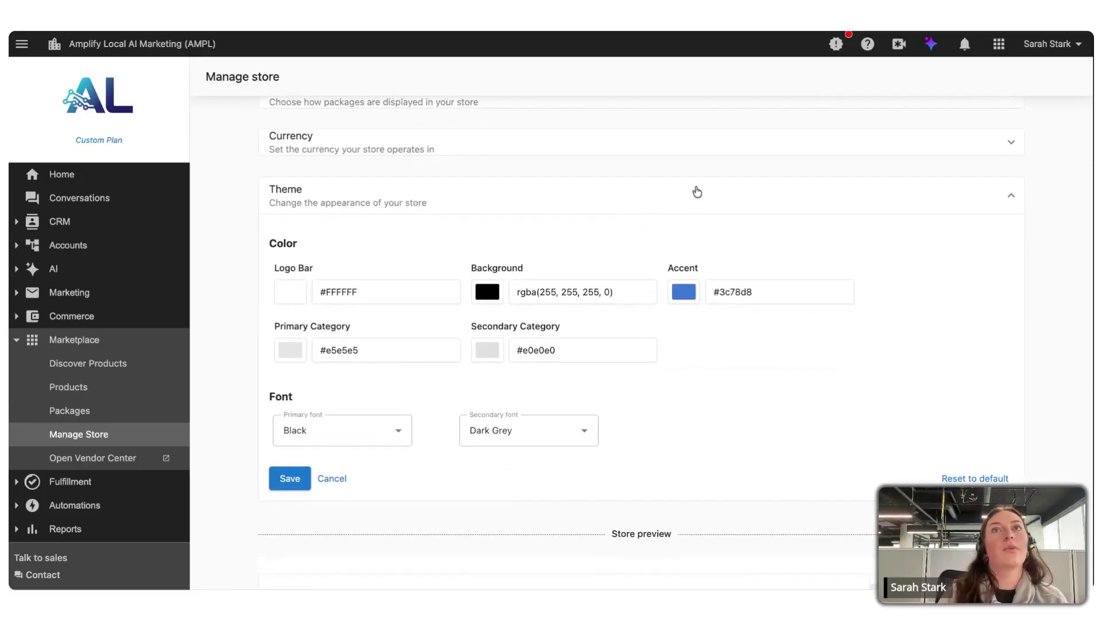
{"action": "left_click", "coordinate": [716, 202]}
{"action": "scroll", "coordinate": [713, 201], "scroll_direction": "up", "scroll_amount": 3}
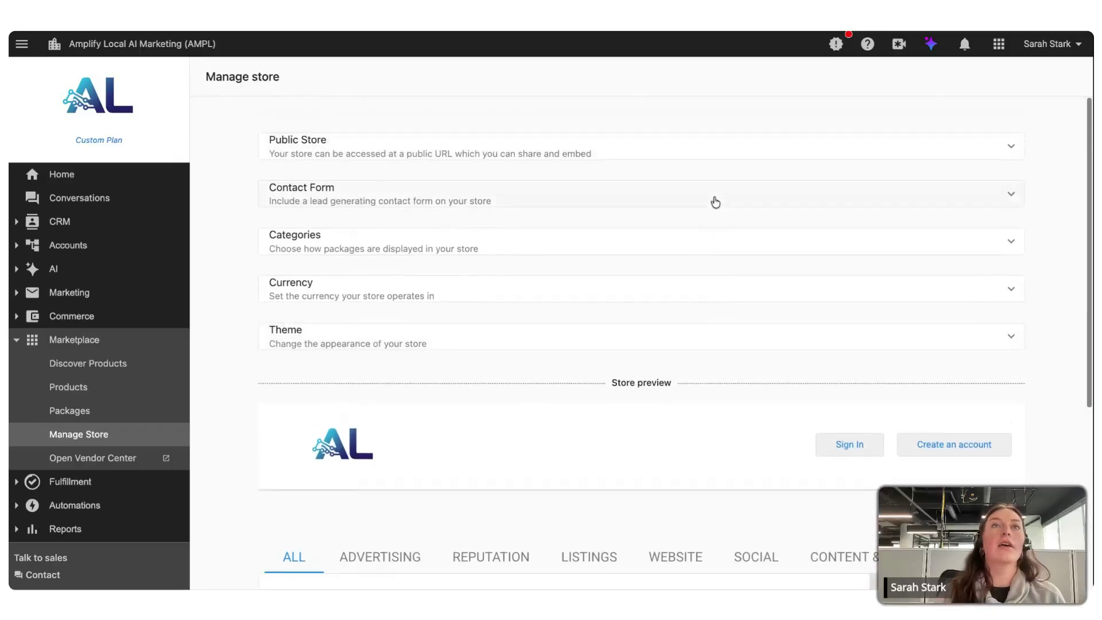
- Open the public store page from the Public Store settings and look through the packages on offer
{"action": "left_click", "coordinate": [707, 155]}
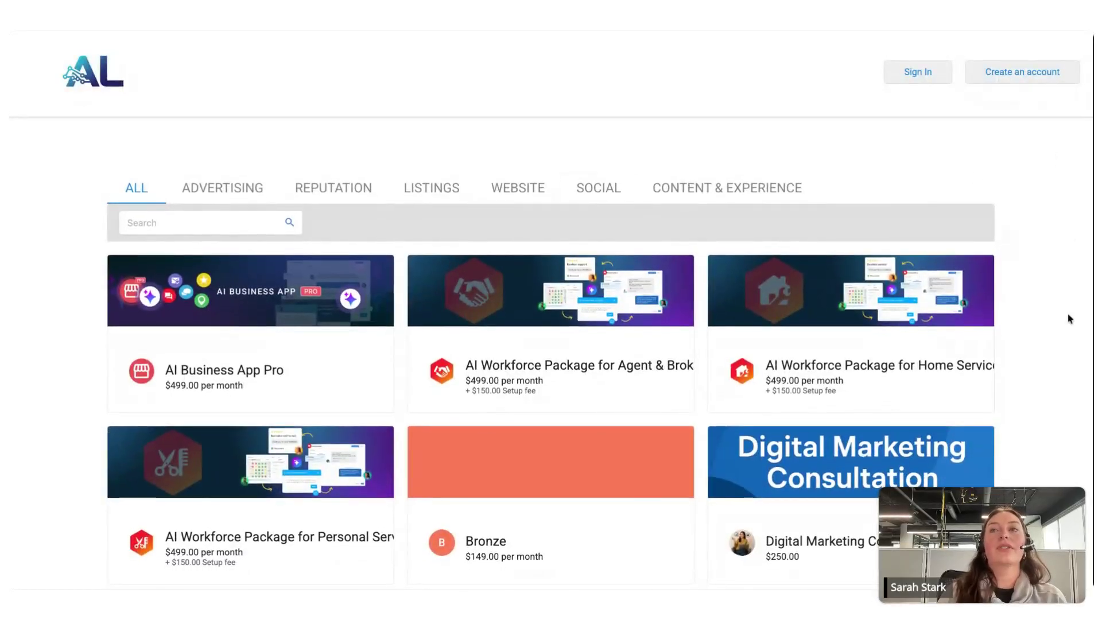
{"action": "scroll", "coordinate": [1069, 319], "scroll_direction": "down", "scroll_amount": 8}
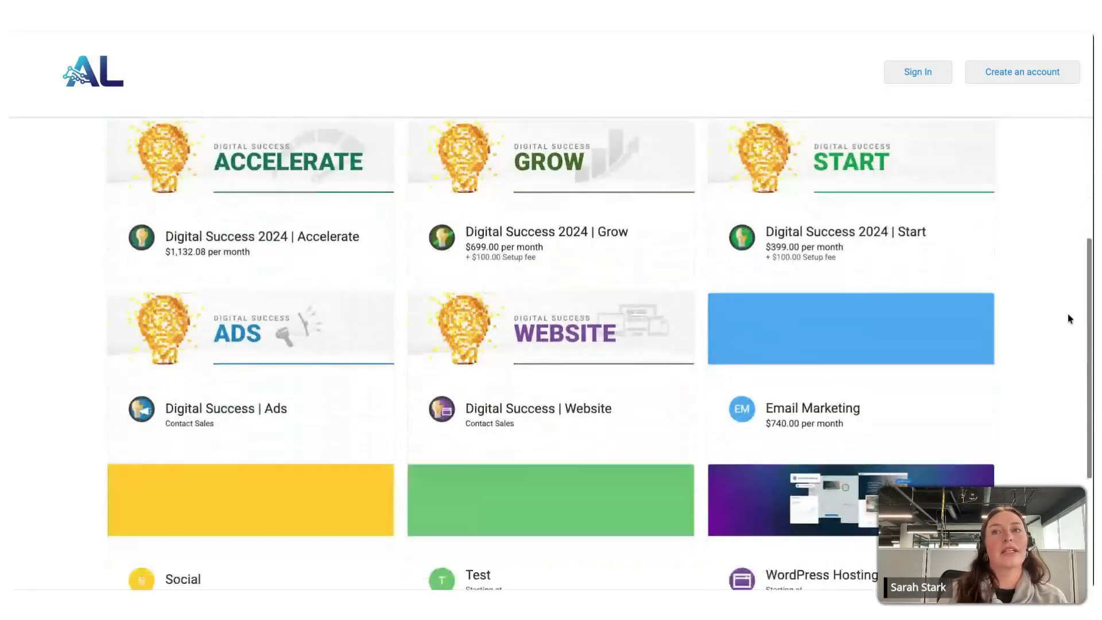
{"action": "scroll", "coordinate": [1069, 318], "scroll_direction": "down", "scroll_amount": 2}
{"action": "scroll", "coordinate": [1069, 319], "scroll_direction": "up", "scroll_amount": 6}
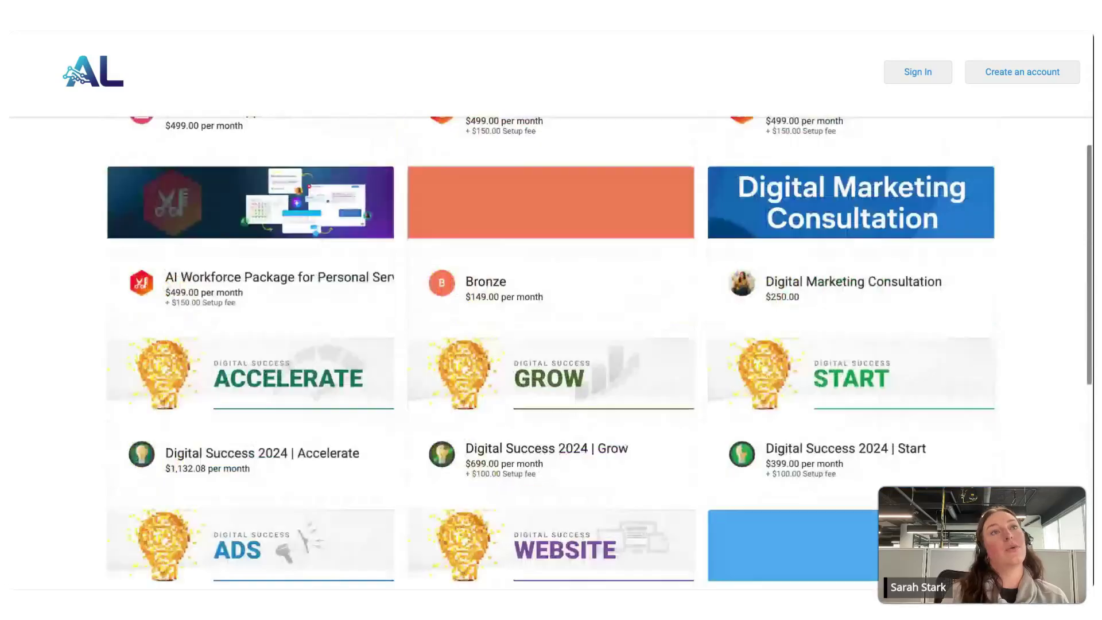
{"action": "scroll", "coordinate": [1069, 318], "scroll_direction": "up", "scroll_amount": 4}
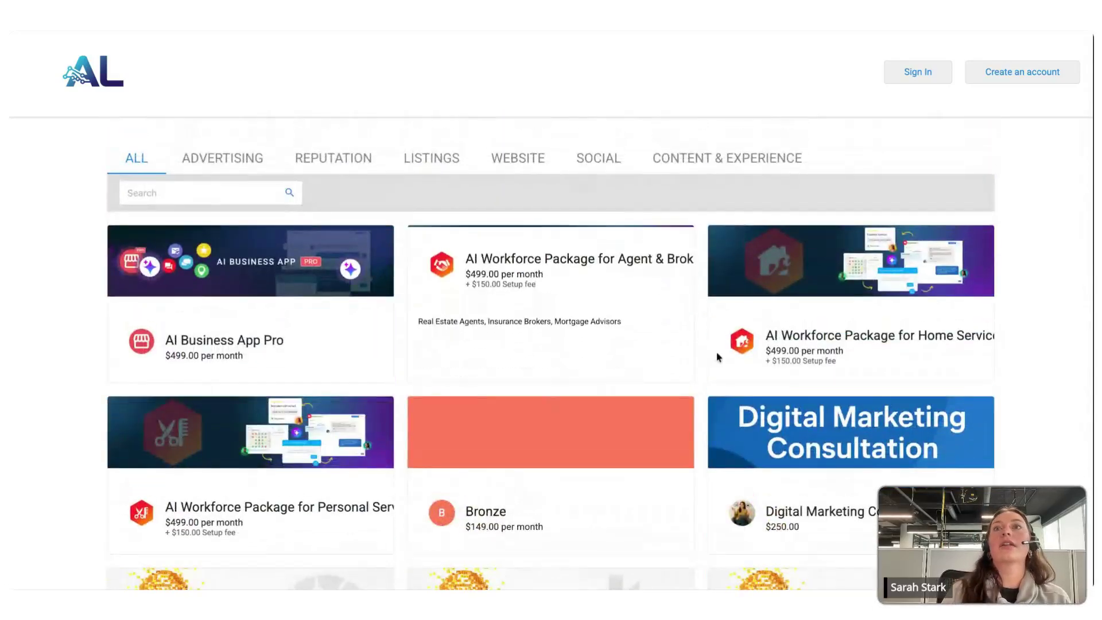
- Open the AI Workforce Package for Home Services in the public store and review its pricing and package description
{"action": "left_click", "coordinate": [836, 315]}
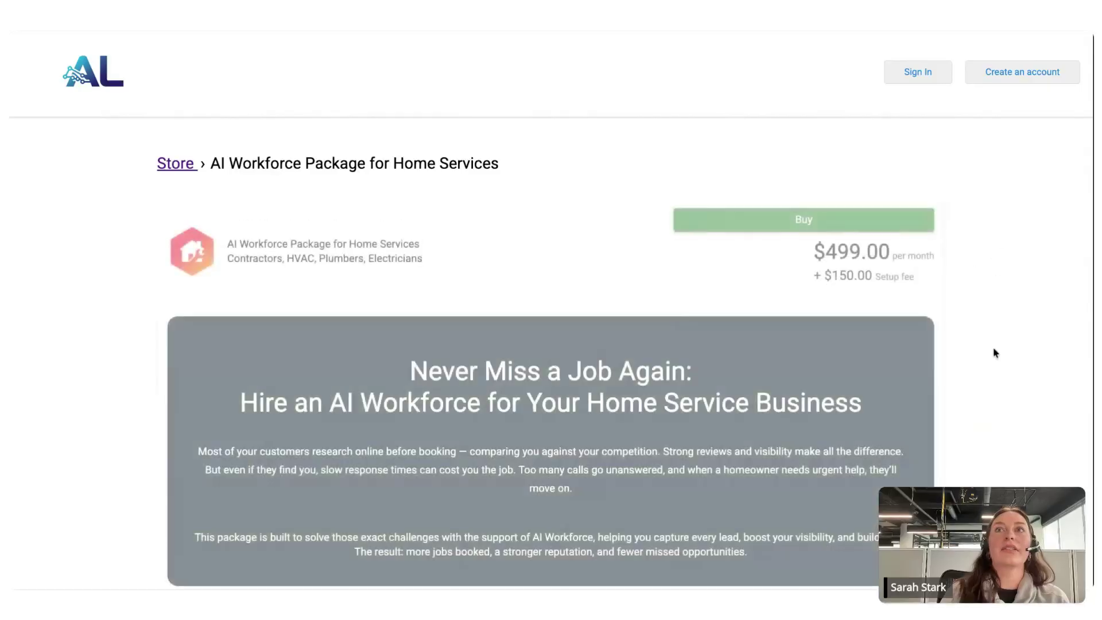
{"action": "scroll", "coordinate": [1011, 399], "scroll_direction": "down", "scroll_amount": 1}
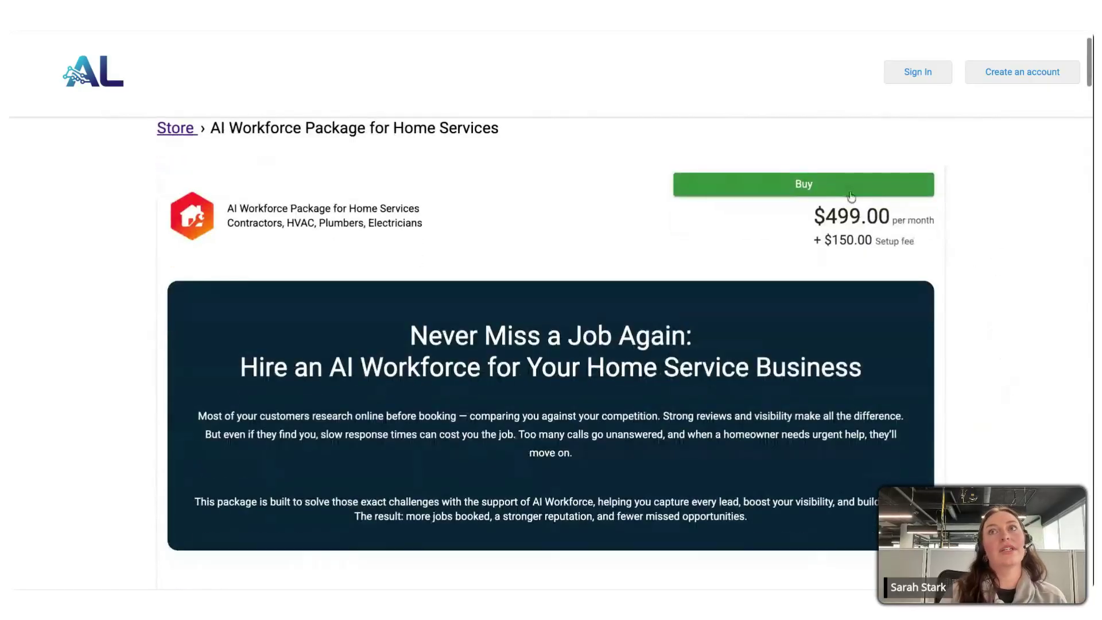
{"action": "scroll", "coordinate": [978, 376], "scroll_direction": "down", "scroll_amount": 5}
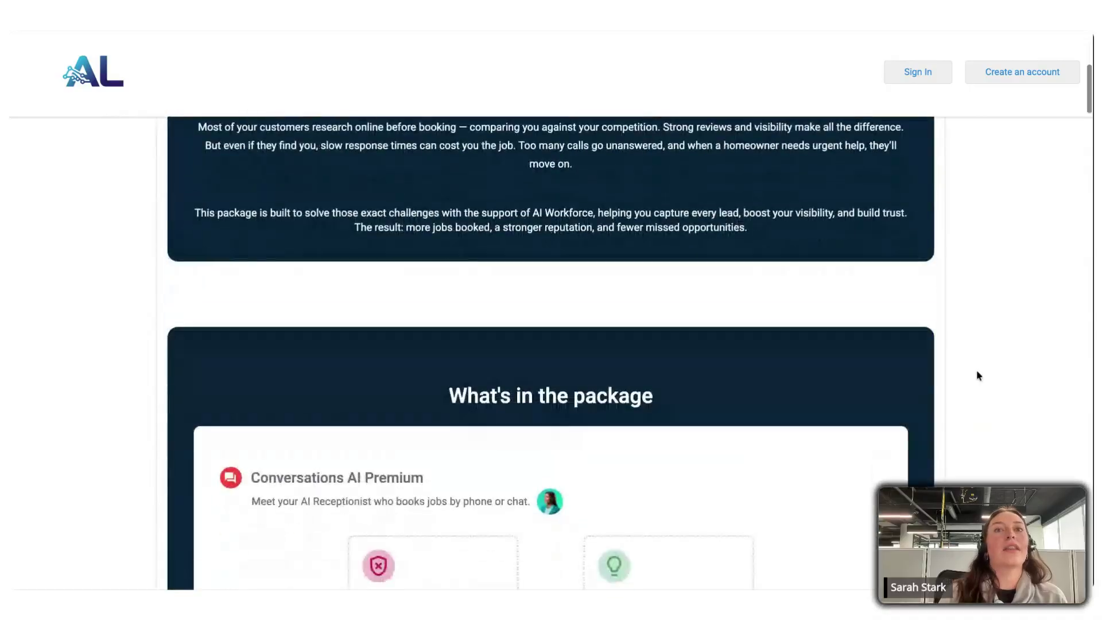
{"action": "scroll", "coordinate": [552, 350], "scroll_direction": "down", "scroll_amount": 20}
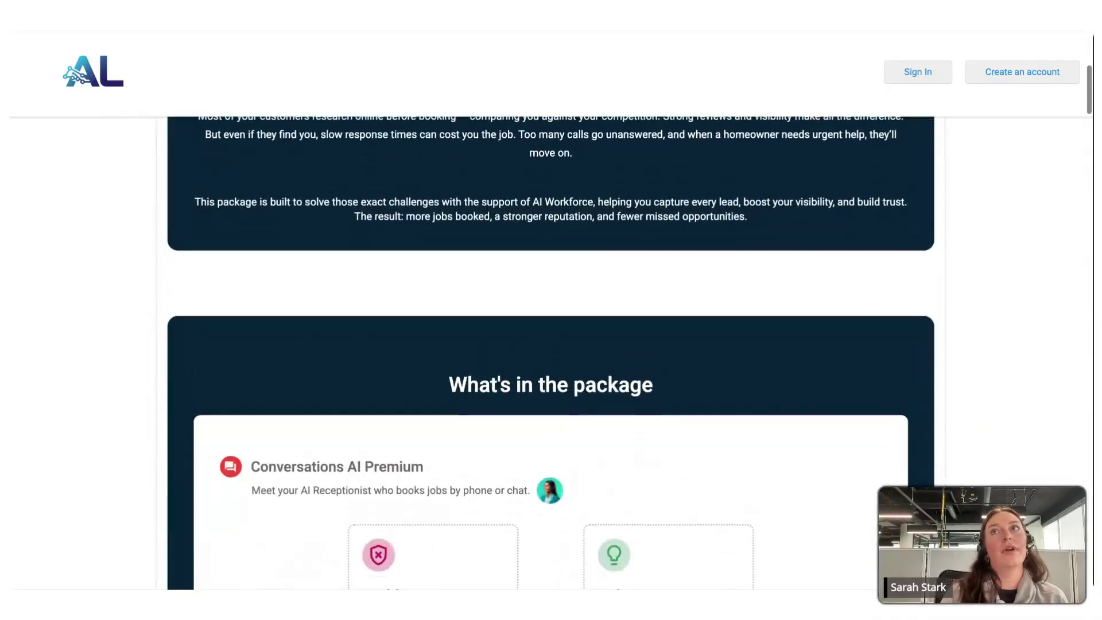
{"action": "scroll", "coordinate": [551, 354], "scroll_direction": "down", "scroll_amount": 20}
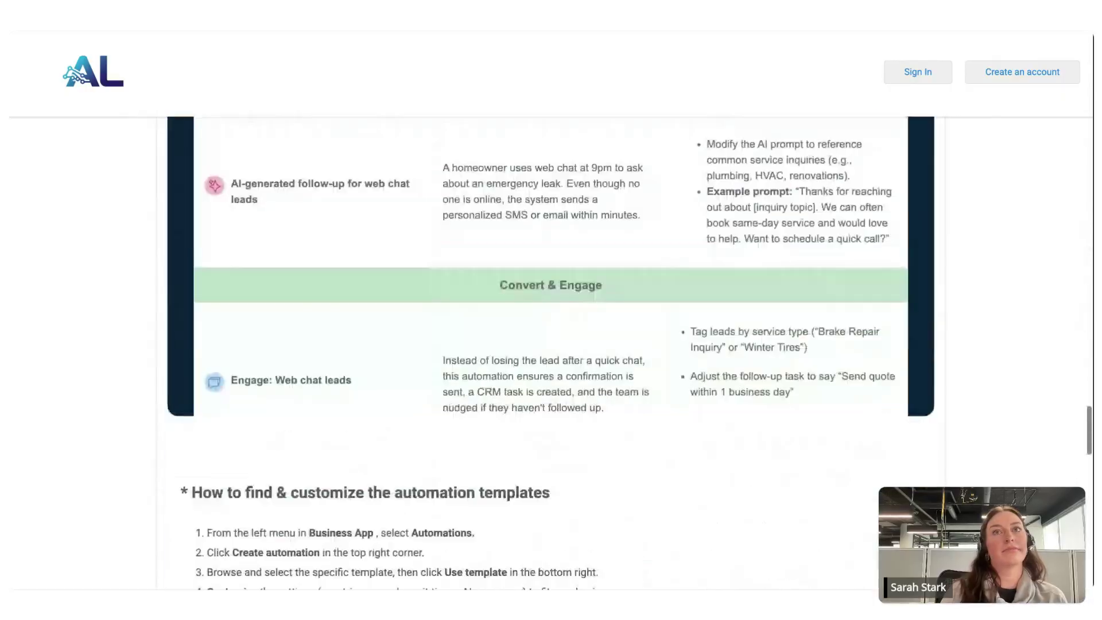
- Look through the remaining description and included products of the AI Workforce Package for Home Services, and close the public store page
{"action": "scroll", "coordinate": [551, 355], "scroll_direction": "down", "scroll_amount": 1}
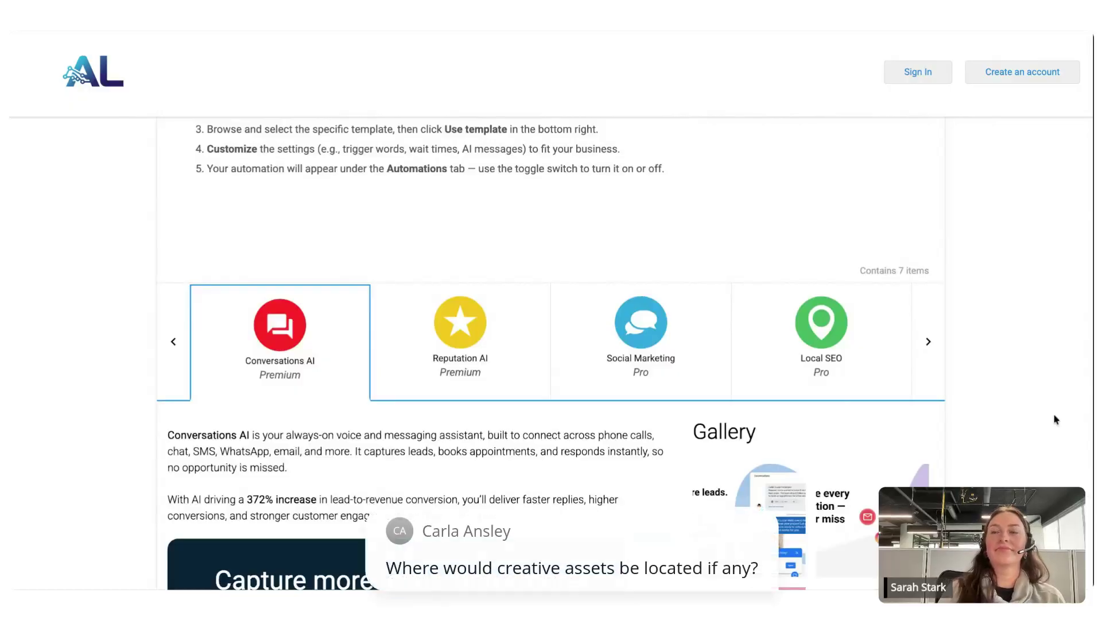
{"action": "scroll", "coordinate": [1052, 419], "scroll_direction": "up", "scroll_amount": 15}
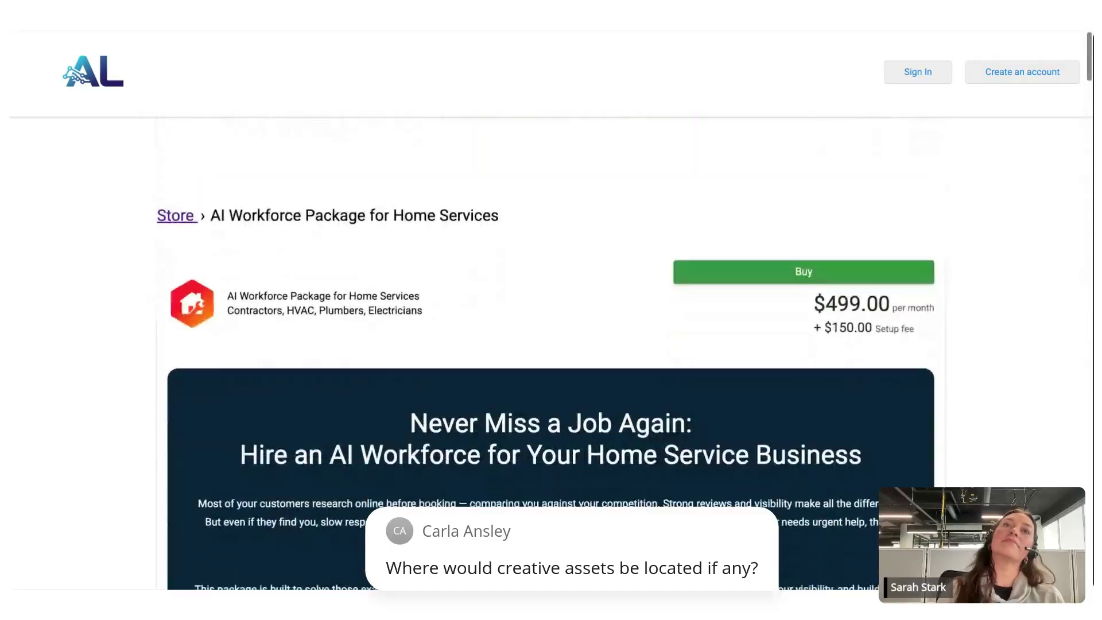
{"action": "scroll", "coordinate": [496, 55], "scroll_direction": "down", "scroll_amount": 1}
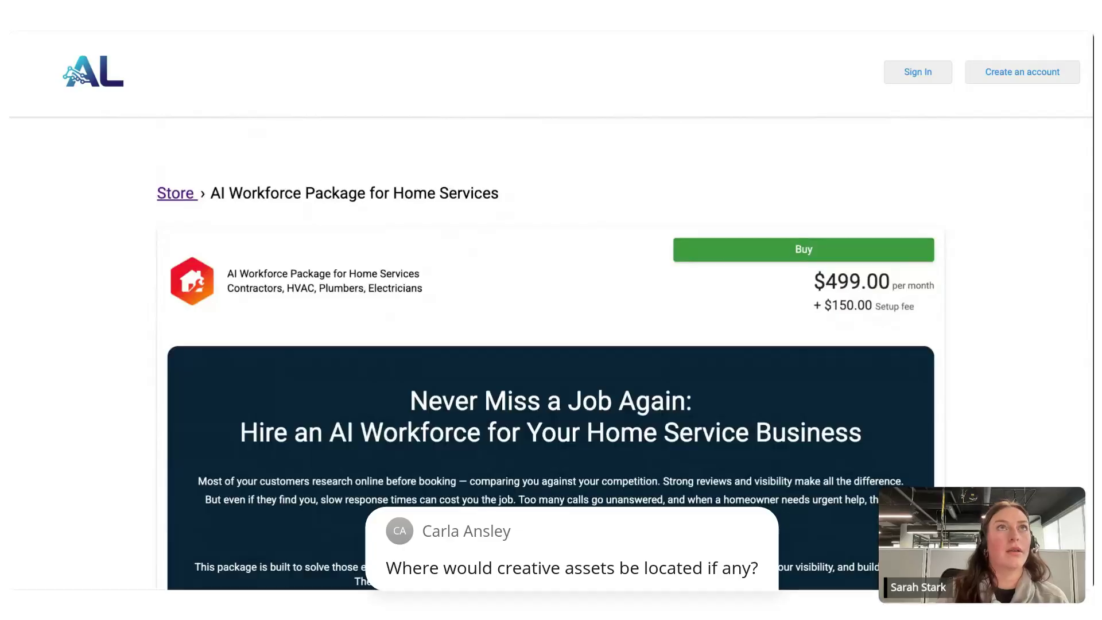
{"action": "key", "text": "ctrl+w"}
- In Discover Products, replace the Vendasta Services vendor filter with a filter for products whose vendor is Vendasta
{"action": "left_click", "coordinate": [119, 372]}
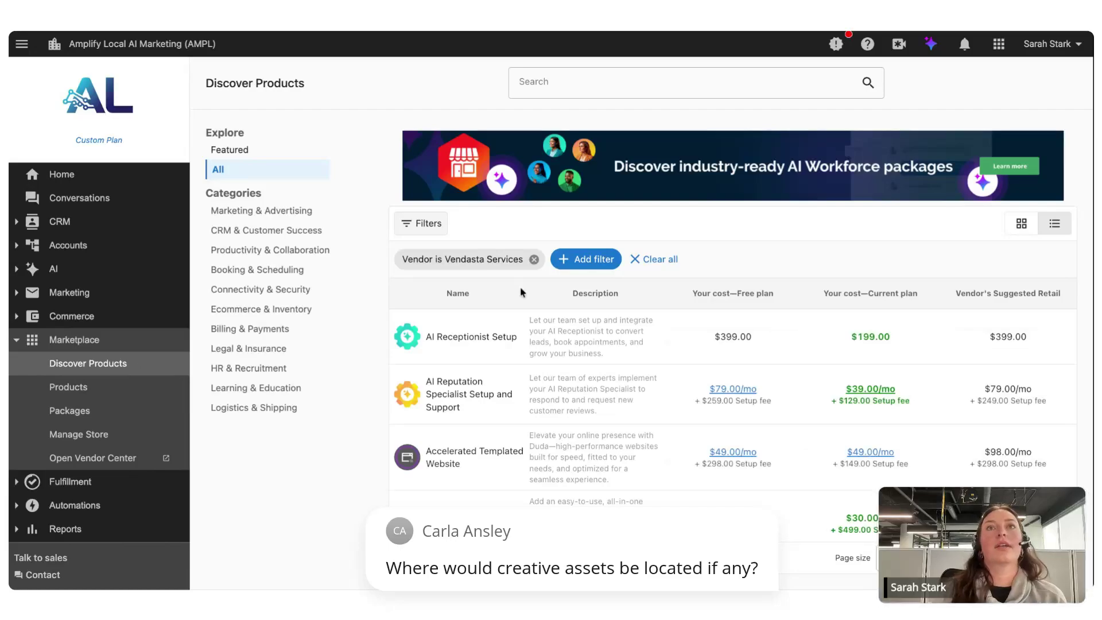
{"action": "left_click", "coordinate": [534, 259]}
{"action": "left_click", "coordinate": [429, 261]}
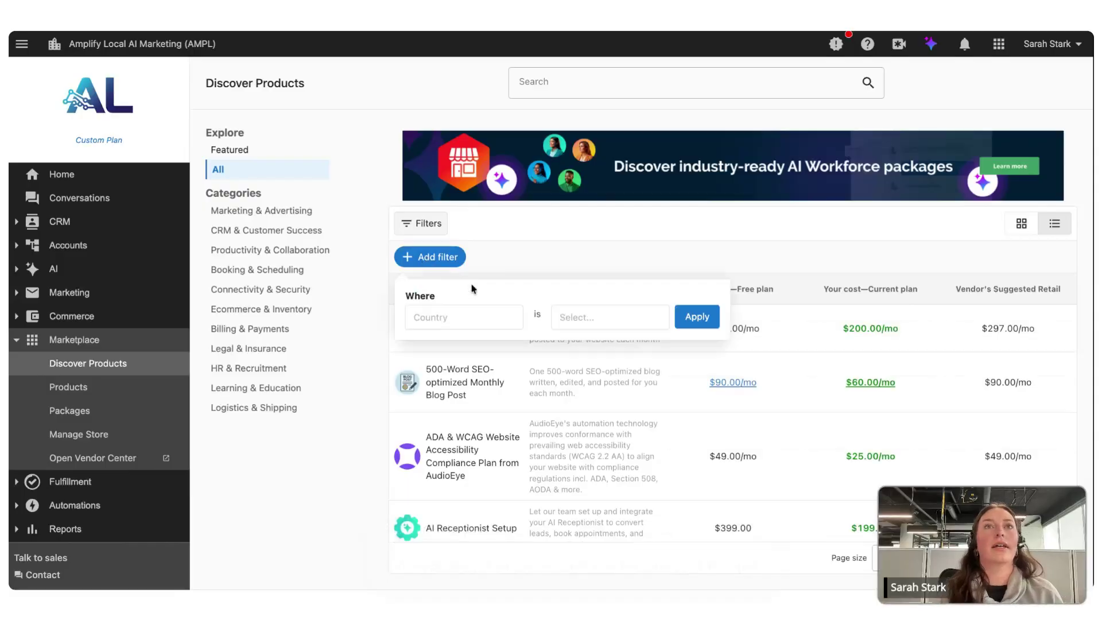
{"action": "left_click", "coordinate": [459, 447]}
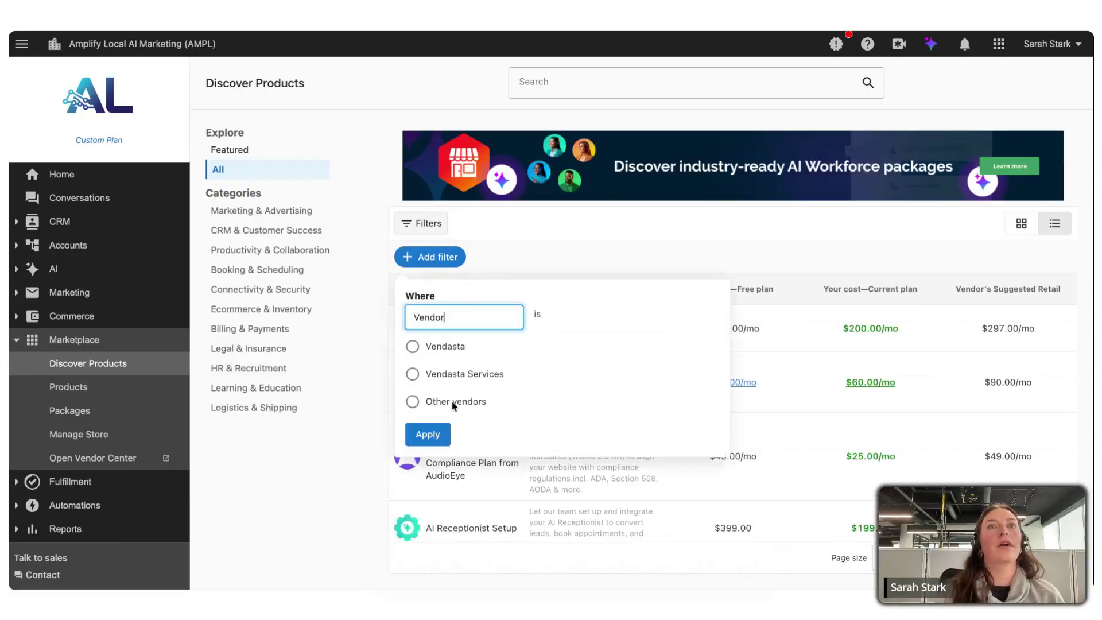
{"action": "left_click", "coordinate": [440, 347]}
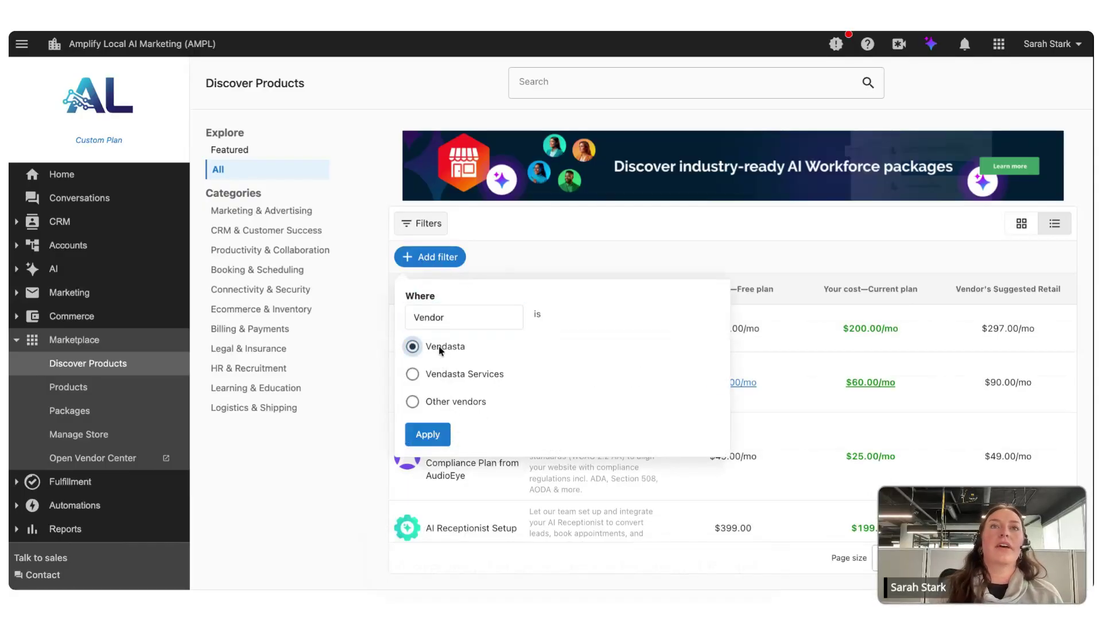
{"action": "left_click", "coordinate": [428, 434]}
- Find Reputation AI among the Vendasta products and open its product page
{"action": "scroll", "coordinate": [839, 437], "scroll_direction": "down", "scroll_amount": 5}
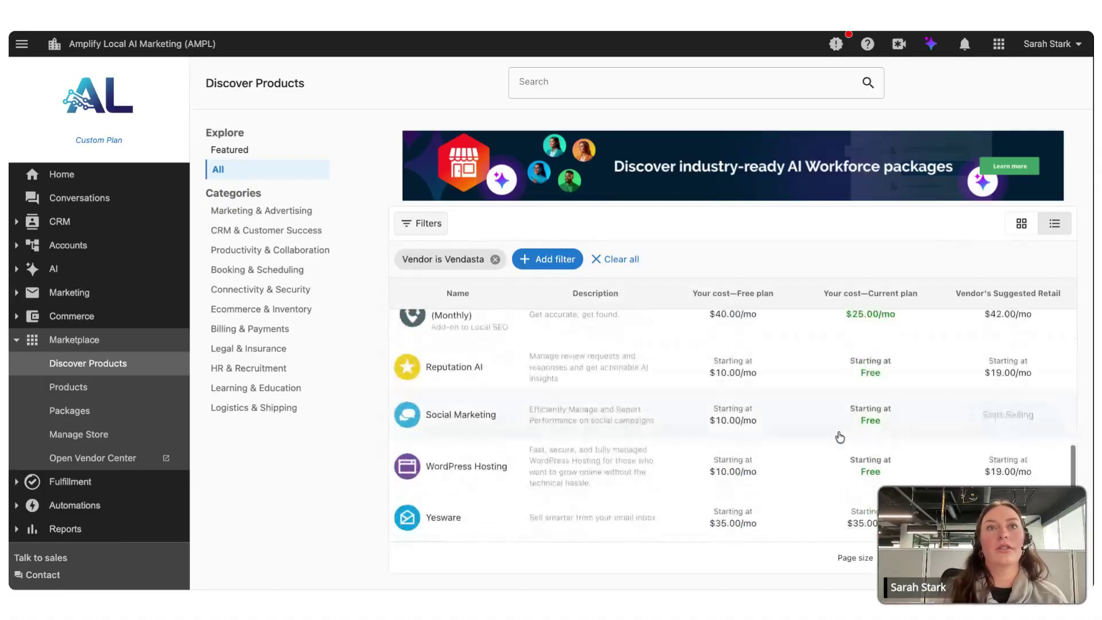
{"action": "left_click", "coordinate": [698, 378]}
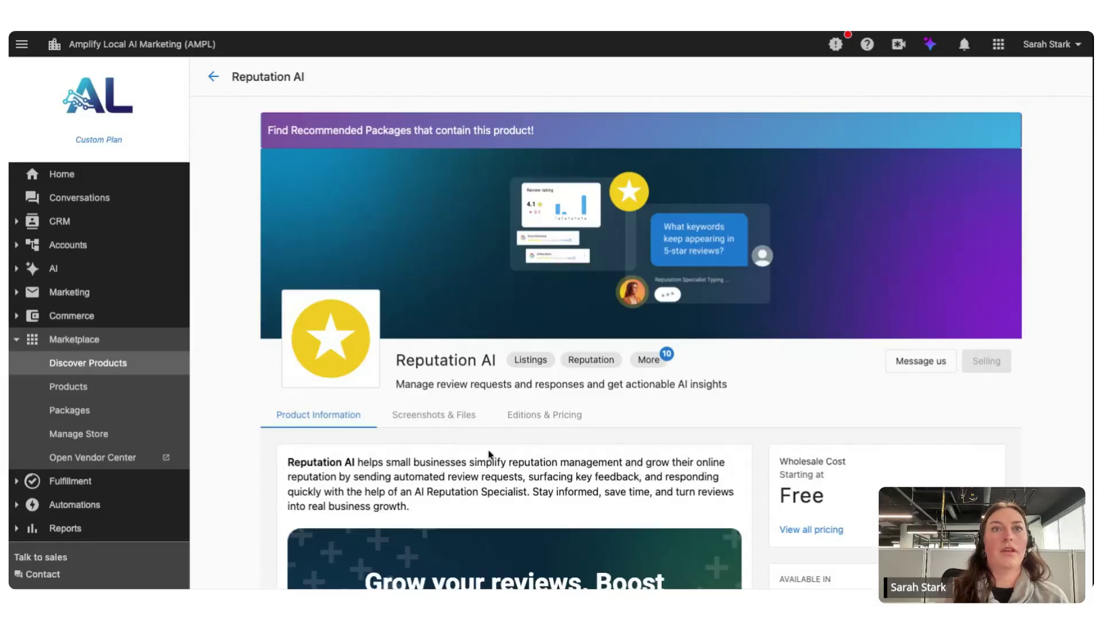
{"action": "scroll", "coordinate": [489, 455], "scroll_direction": "down", "scroll_amount": 1}
{"action": "scroll", "coordinate": [489, 455], "scroll_direction": "up", "scroll_amount": 1}
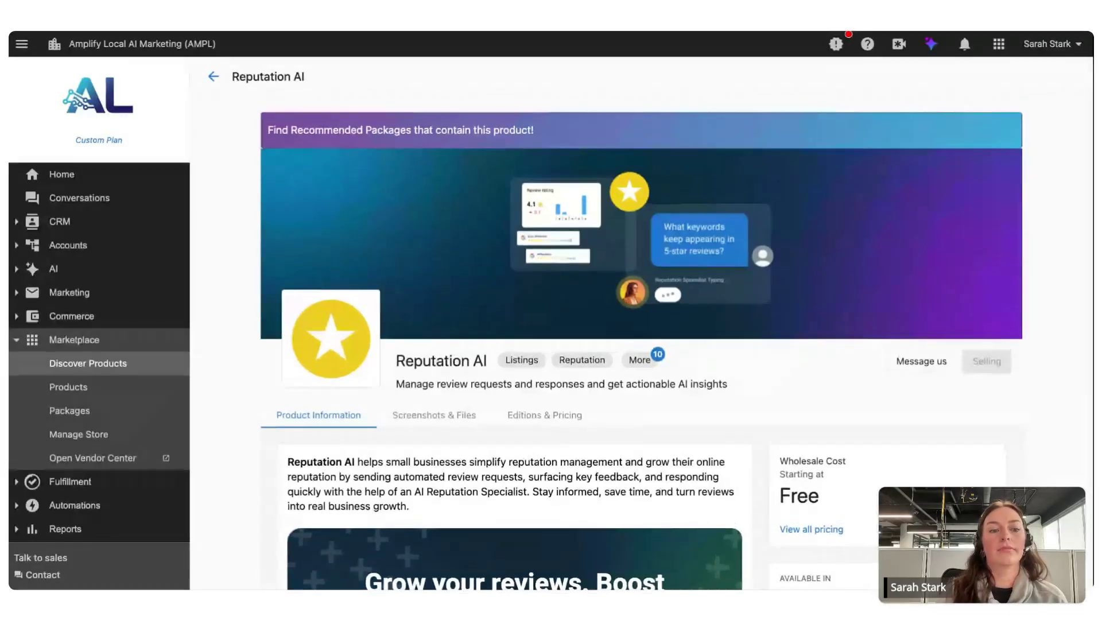
- Examine the Reputation AI screenshot gallery and the marketing files and documents offered with the product
{"action": "left_click", "coordinate": [456, 416]}
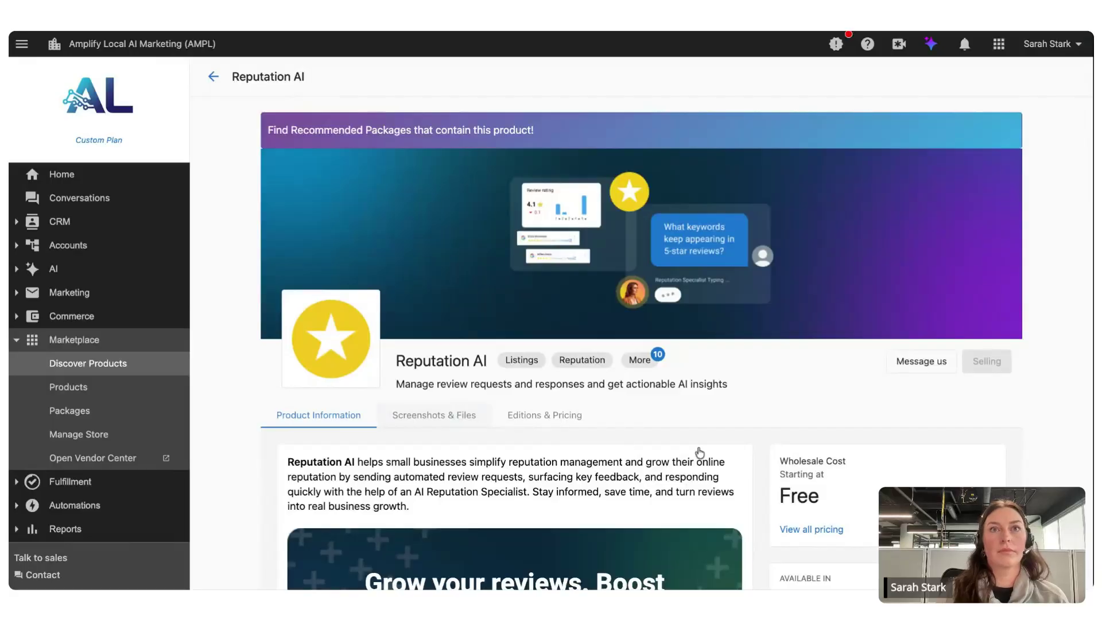
{"action": "scroll", "coordinate": [825, 462], "scroll_direction": "down", "scroll_amount": 5}
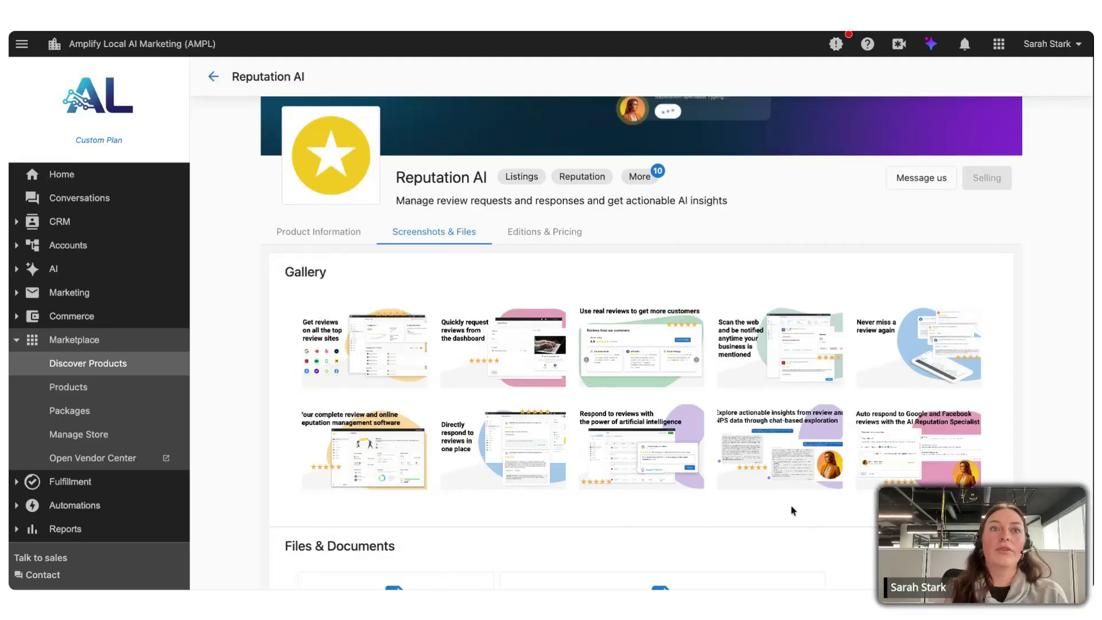
{"action": "scroll", "coordinate": [792, 509], "scroll_direction": "down", "scroll_amount": 7}
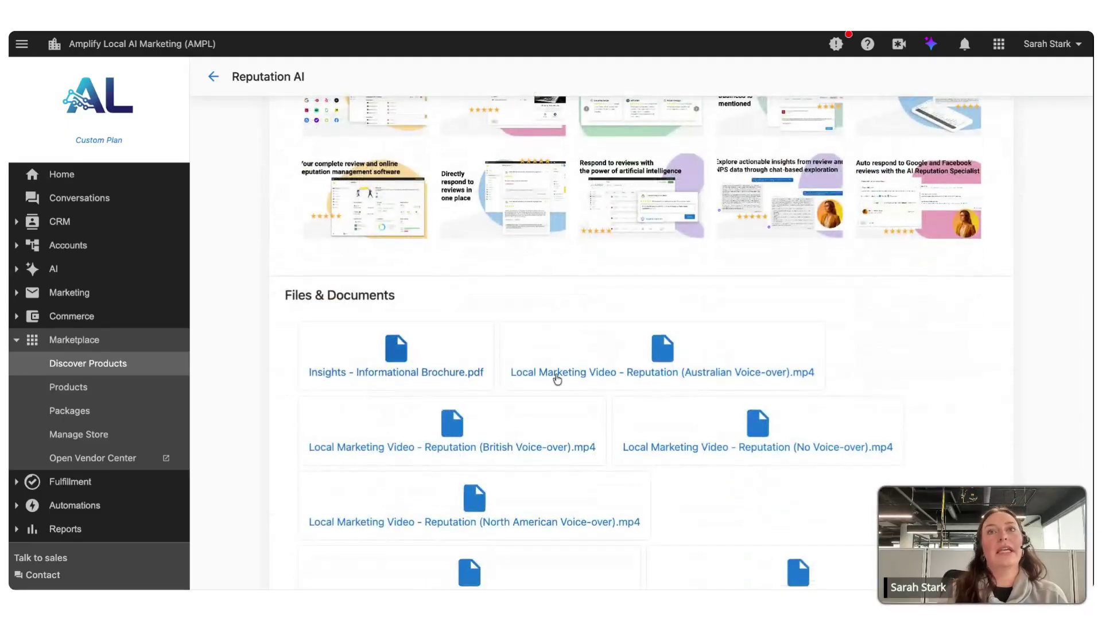
{"action": "scroll", "coordinate": [719, 476], "scroll_direction": "down", "scroll_amount": 4}
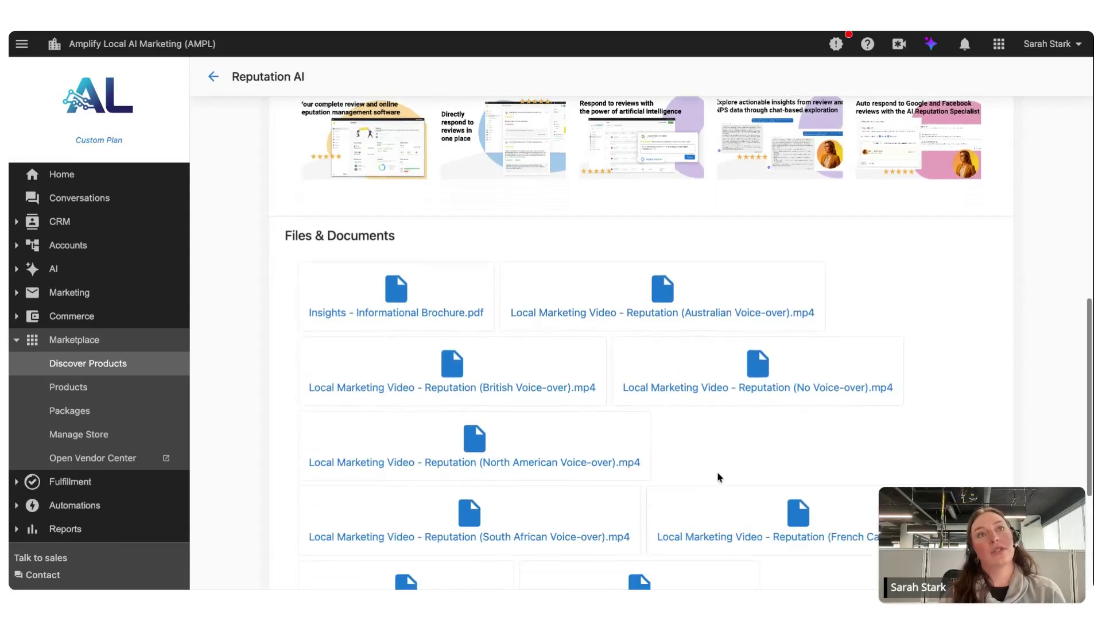
{"action": "scroll", "coordinate": [718, 475], "scroll_direction": "down", "scroll_amount": 2}
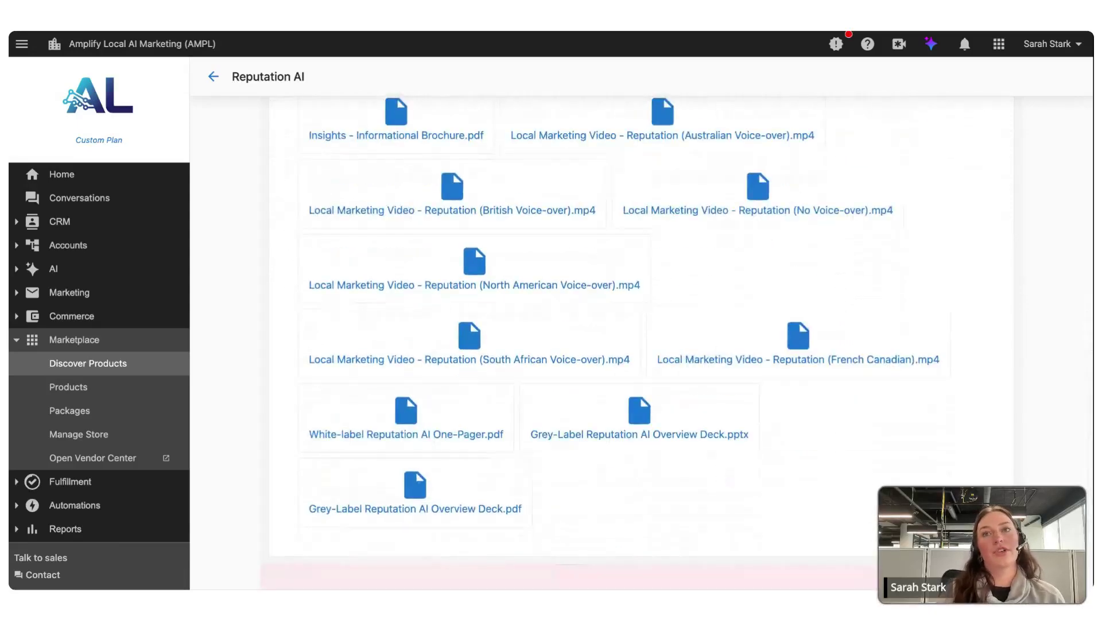
{"action": "scroll", "coordinate": [641, 343], "scroll_direction": "up", "scroll_amount": 10}
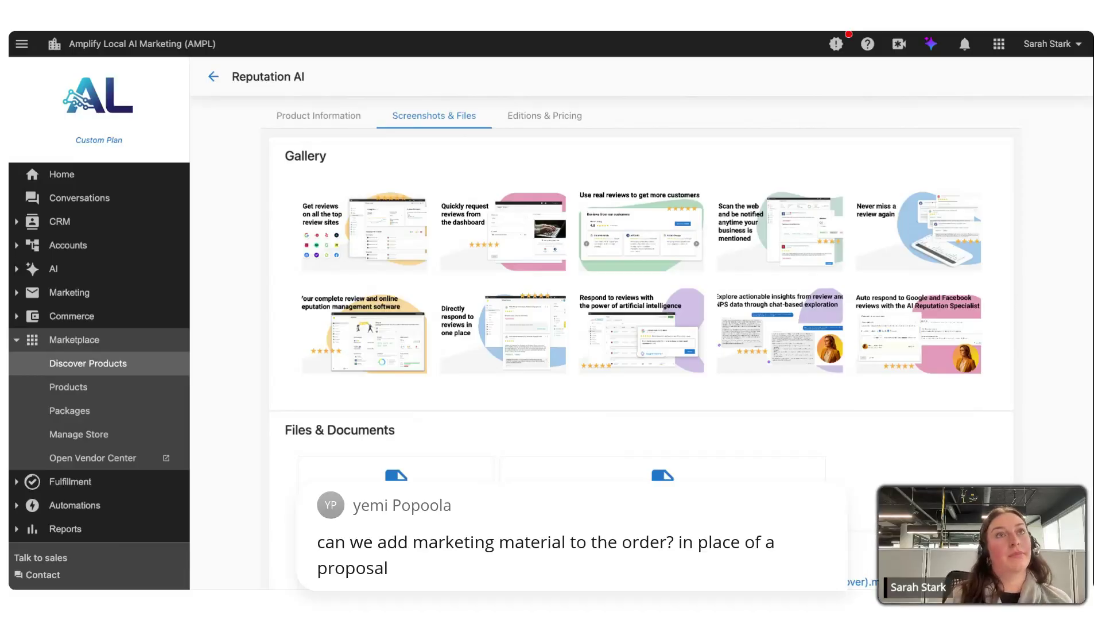
{"action": "scroll", "coordinate": [641, 344], "scroll_direction": "up", "scroll_amount": 5}
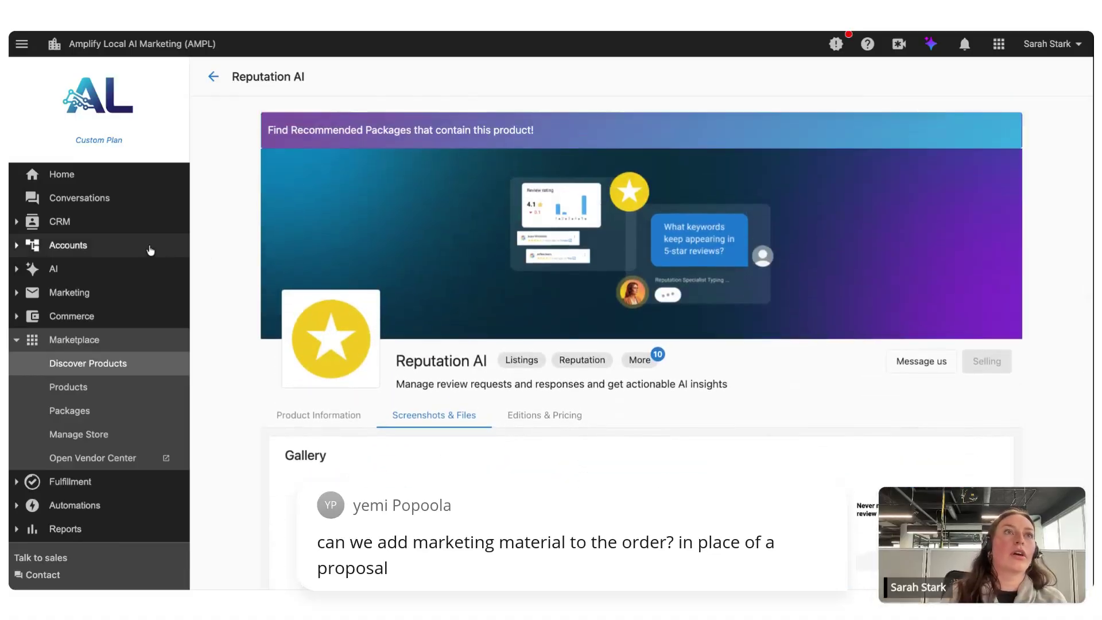
- Open the account The Glow To Spot - FL from the managed accounts and create a new order for it
{"action": "left_click", "coordinate": [148, 249]}
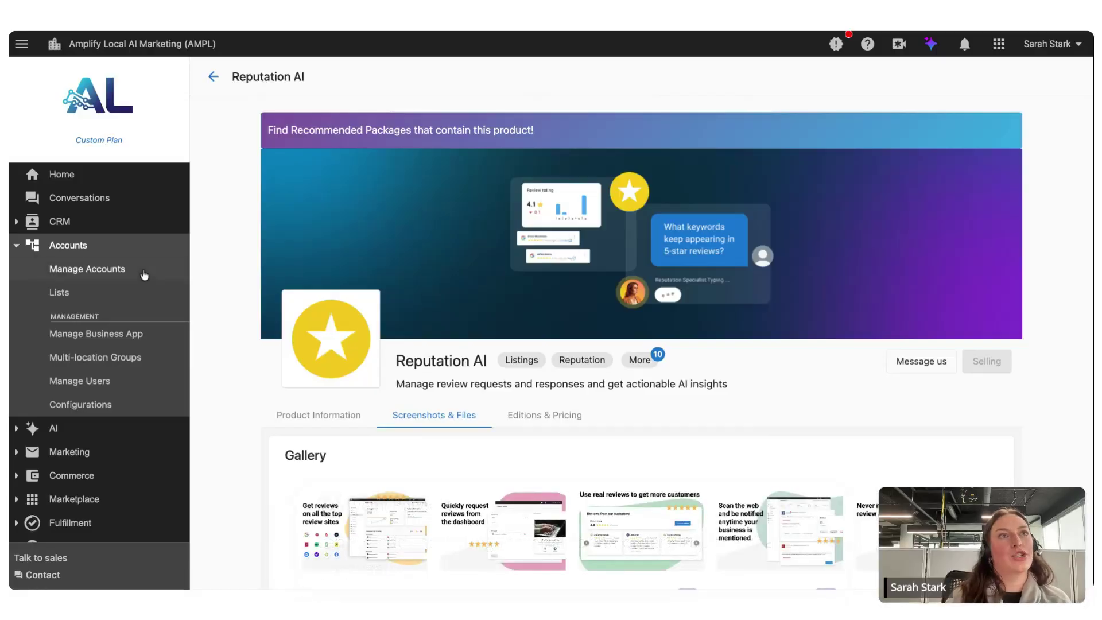
{"action": "left_click", "coordinate": [144, 275]}
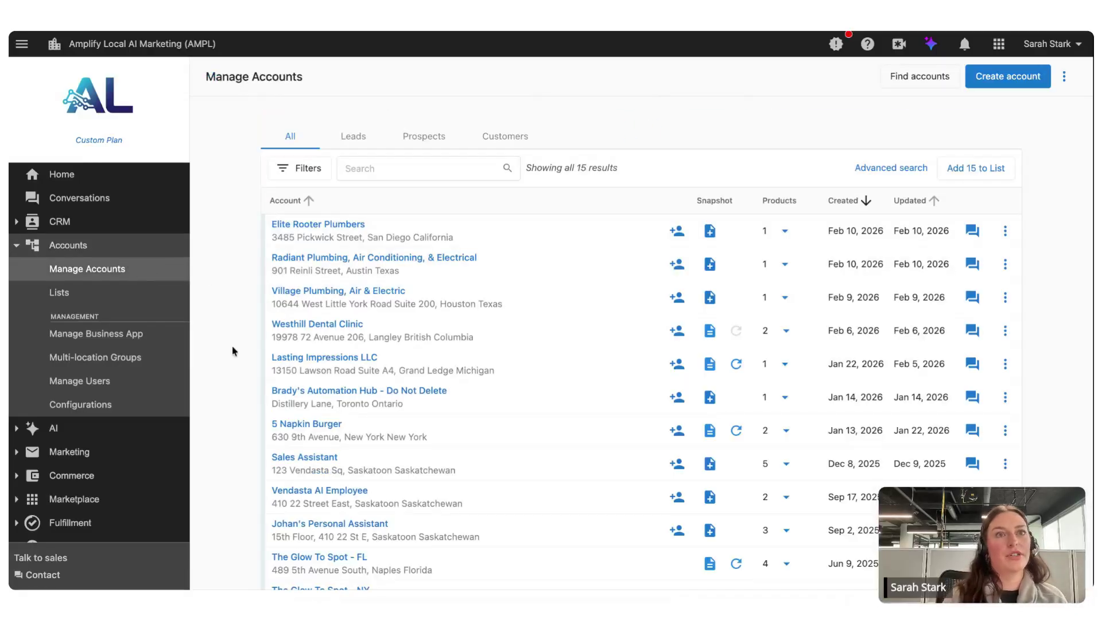
{"action": "left_click", "coordinate": [351, 559]}
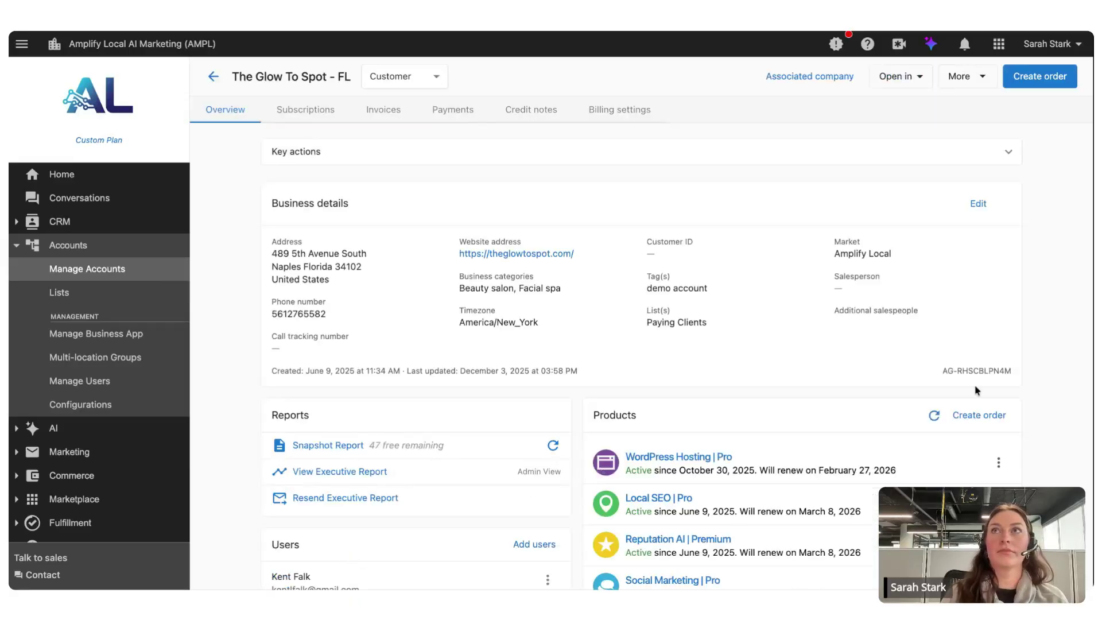
{"action": "left_click", "coordinate": [1056, 78]}
{"action": "left_click", "coordinate": [561, 290]}
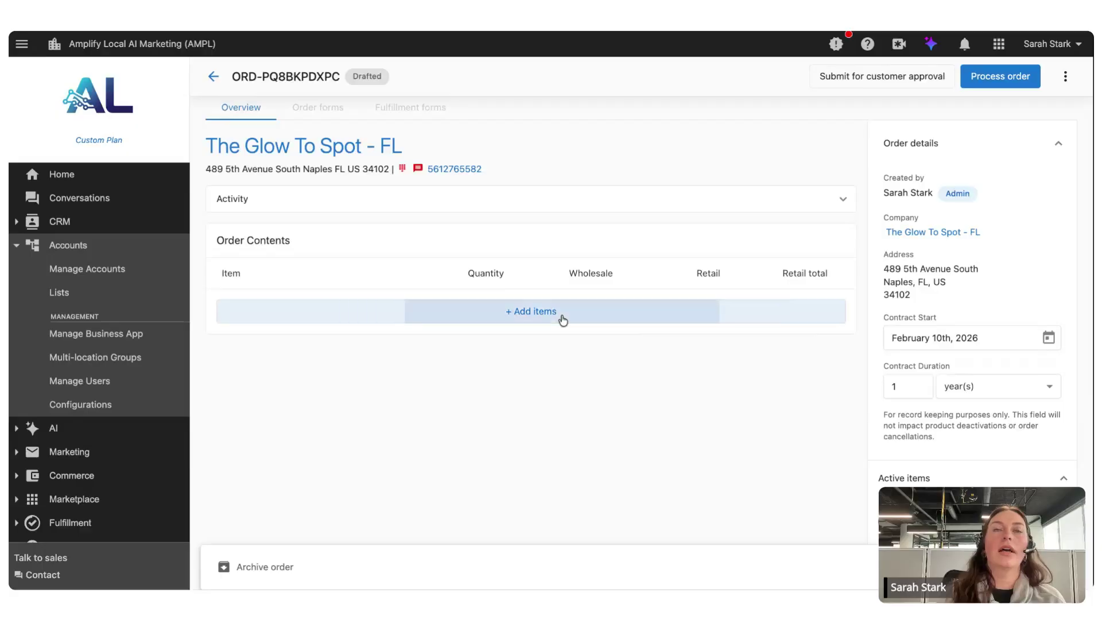
- Add the AI Workforce Package for Agent & Broker Businesses to the drafted order
{"action": "left_click", "coordinate": [561, 319]}
{"action": "left_click", "coordinate": [333, 147]}
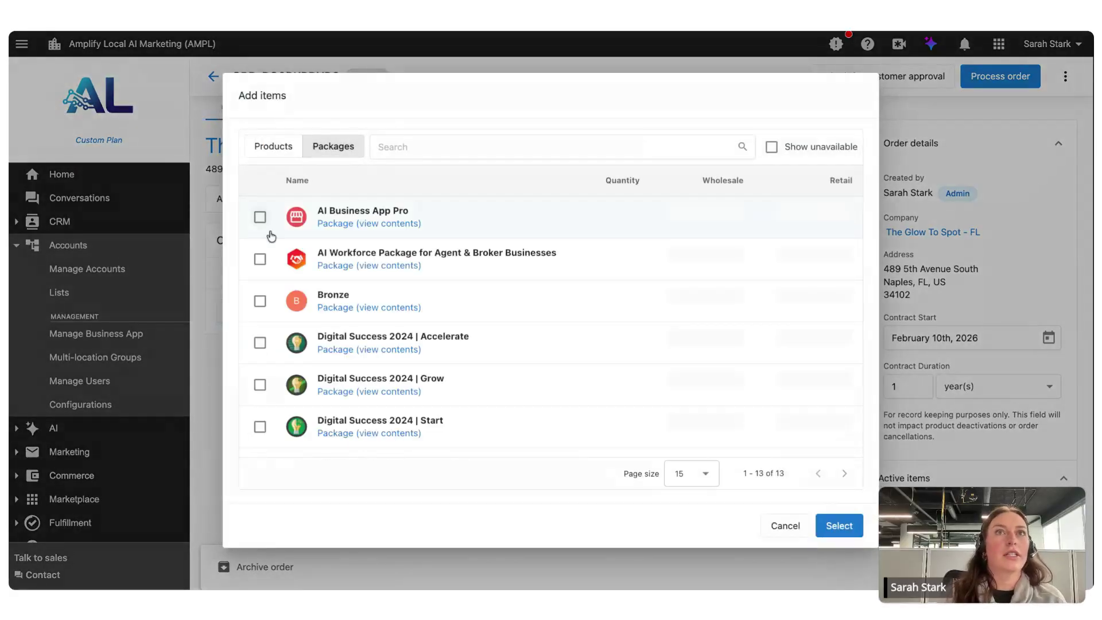
{"action": "left_click", "coordinate": [260, 259]}
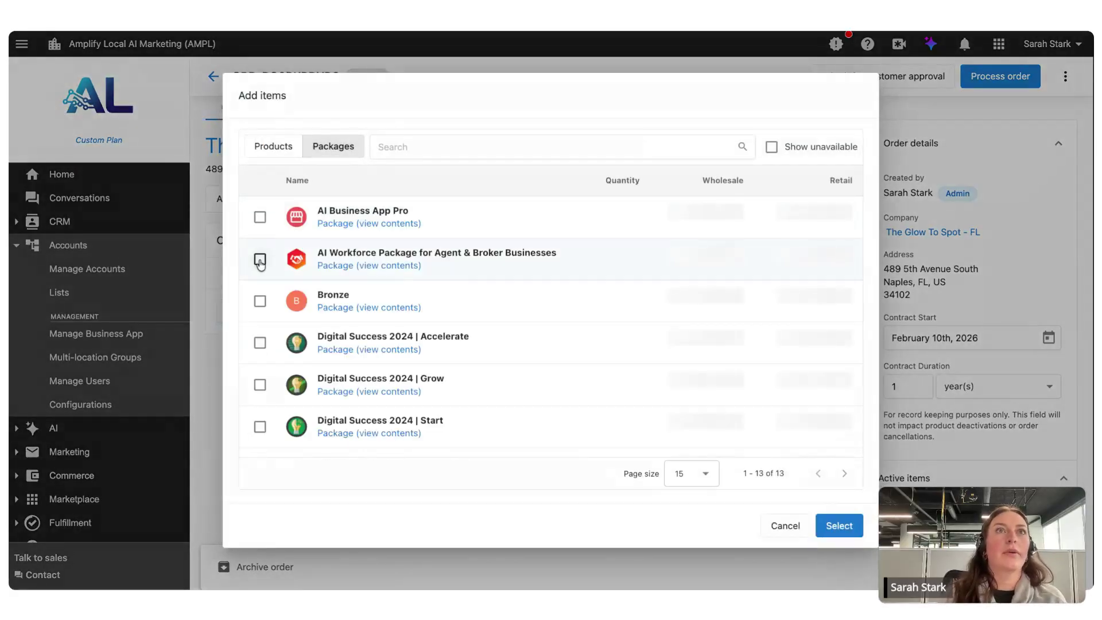
{"action": "left_click", "coordinate": [839, 528]}
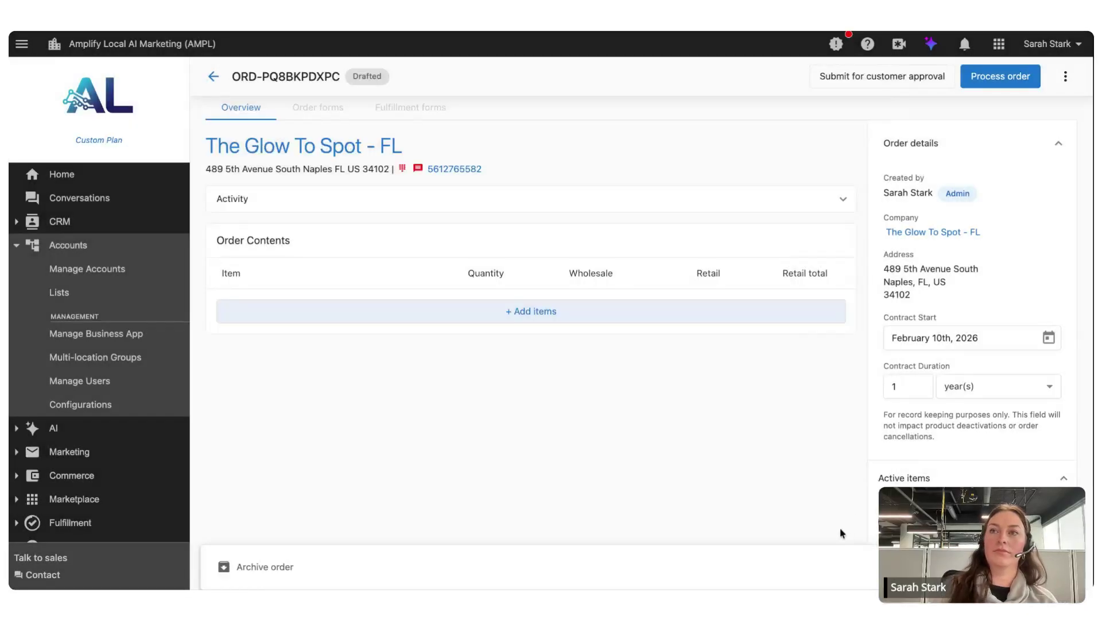
- Collapse the order's active items and check the upload areas for admin attachments and customer attachments
{"action": "scroll", "coordinate": [864, 487], "scroll_direction": "down", "scroll_amount": 3}
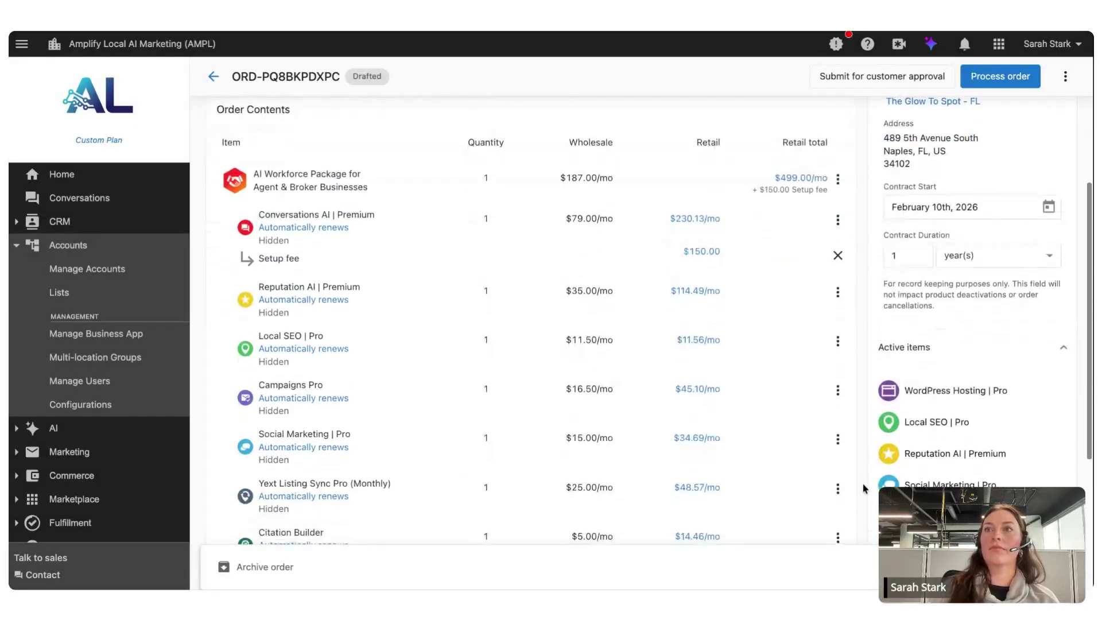
{"action": "left_click", "coordinate": [1064, 347]}
{"action": "scroll", "coordinate": [1028, 392], "scroll_direction": "down", "scroll_amount": 1}
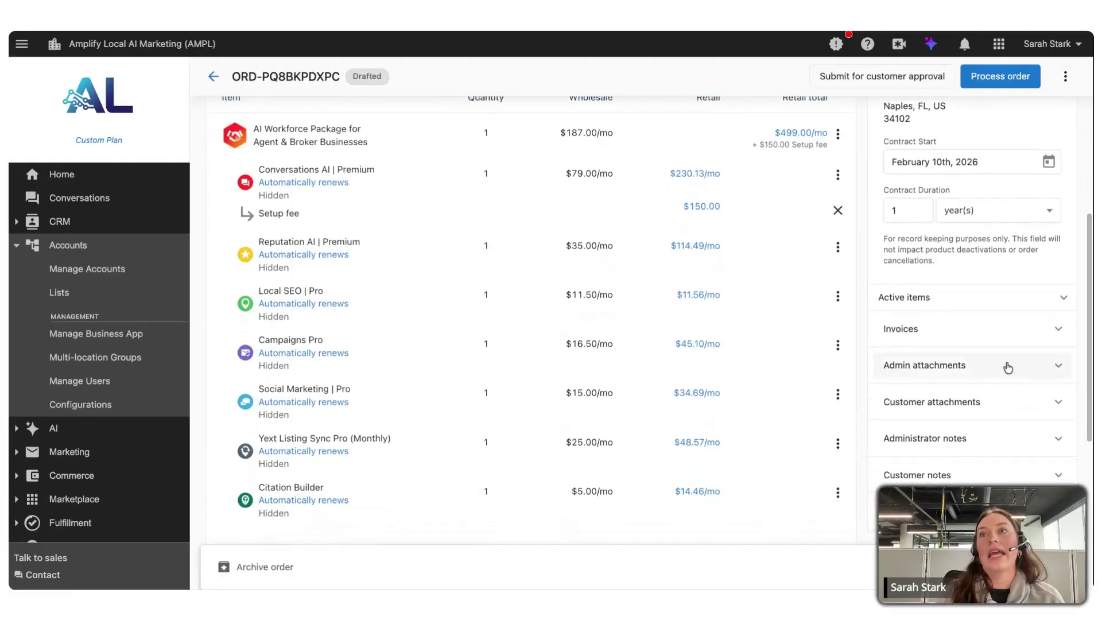
{"action": "left_click", "coordinate": [1054, 373]}
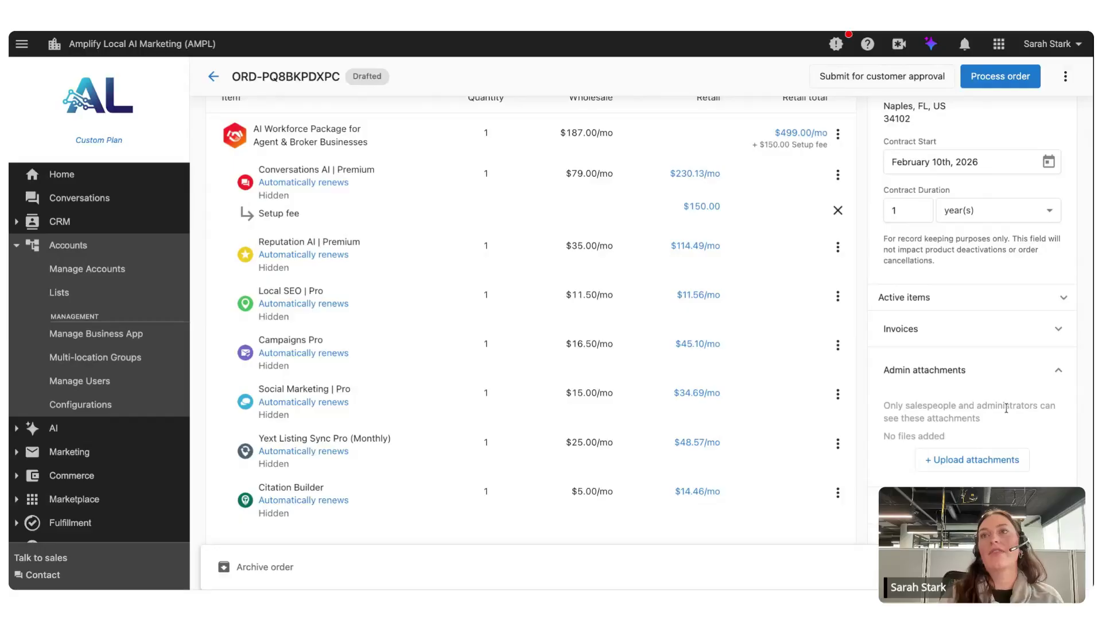
{"action": "left_click", "coordinate": [1050, 377]}
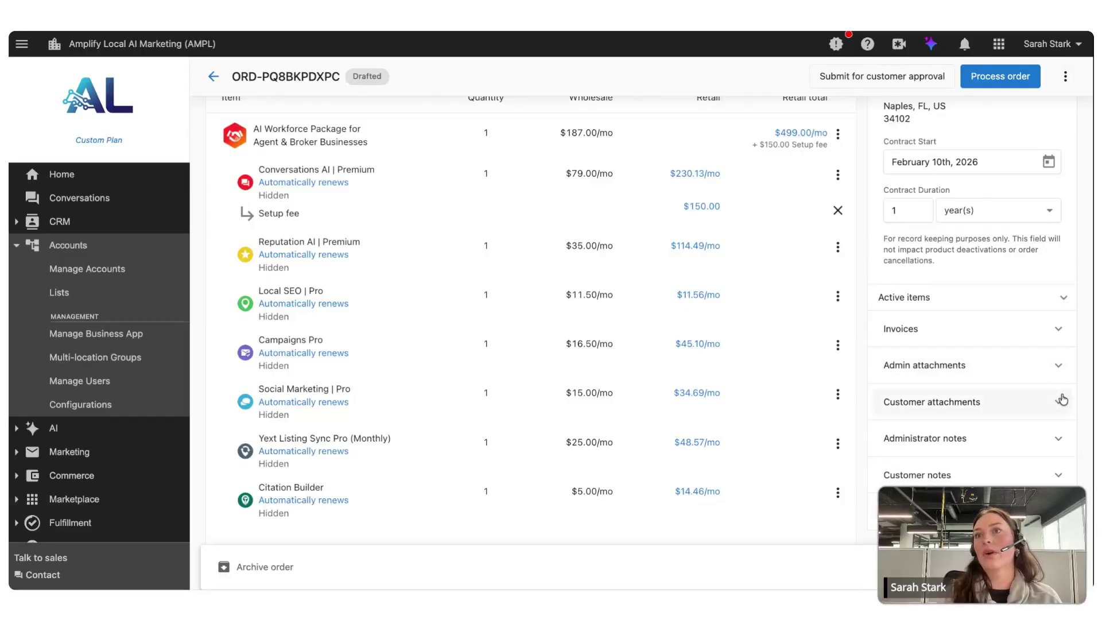
{"action": "left_click", "coordinate": [1034, 404]}
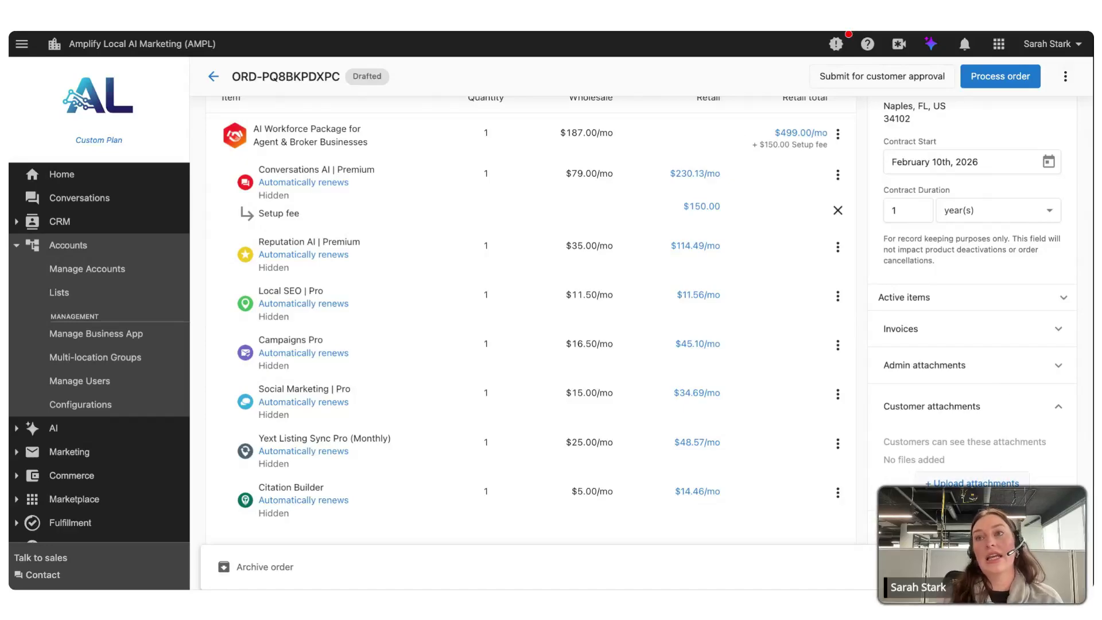
{"action": "scroll", "coordinate": [1054, 482], "scroll_direction": "down", "scroll_amount": 1}
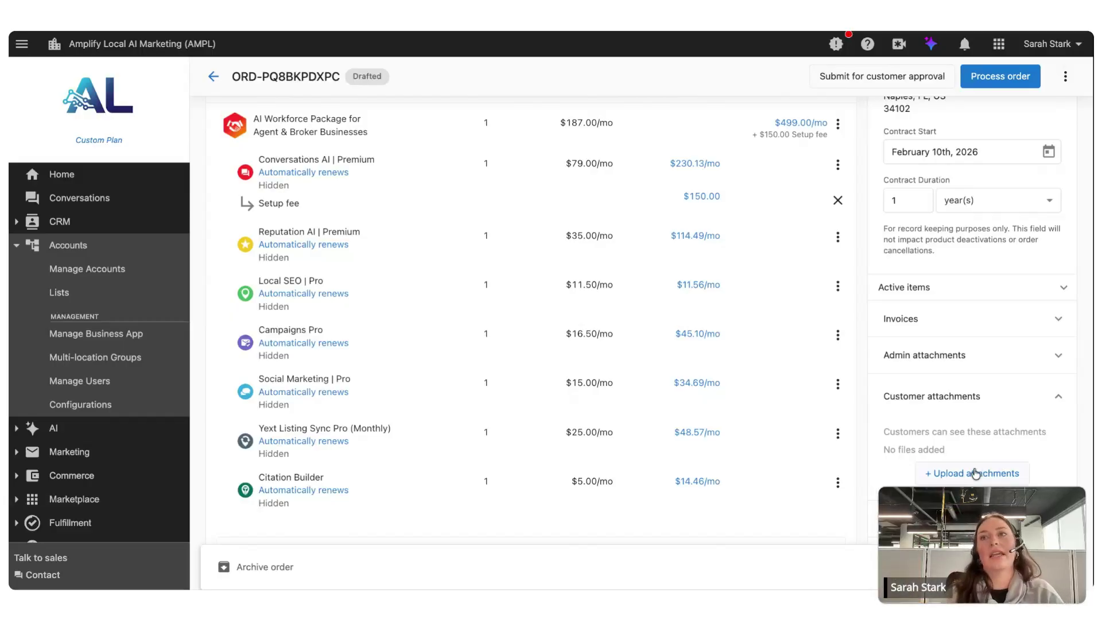
{"action": "left_click", "coordinate": [1042, 409]}
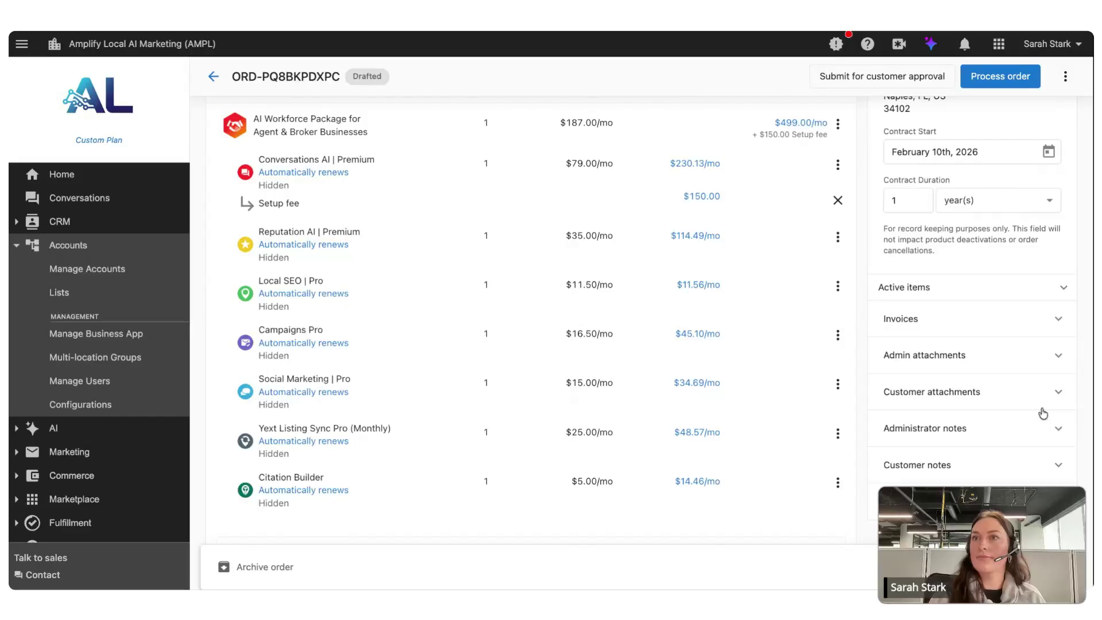
- Check the order's customer notes section, collapse it, and return to the order overview
{"action": "scroll", "coordinate": [1053, 473], "scroll_direction": "down", "scroll_amount": 3}
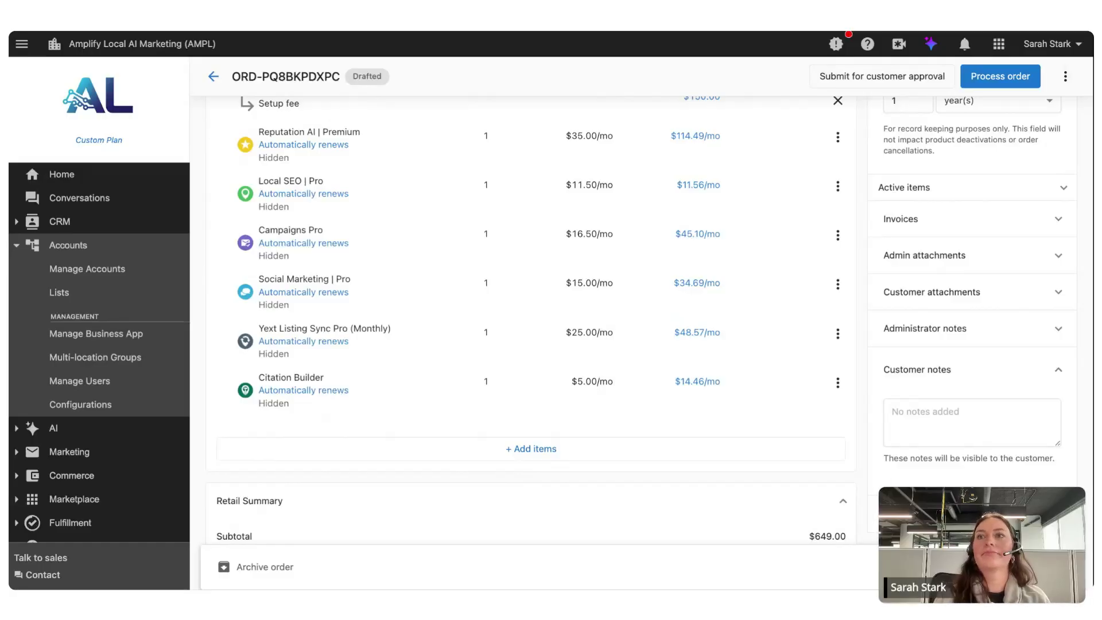
{"action": "left_click", "coordinate": [1015, 370]}
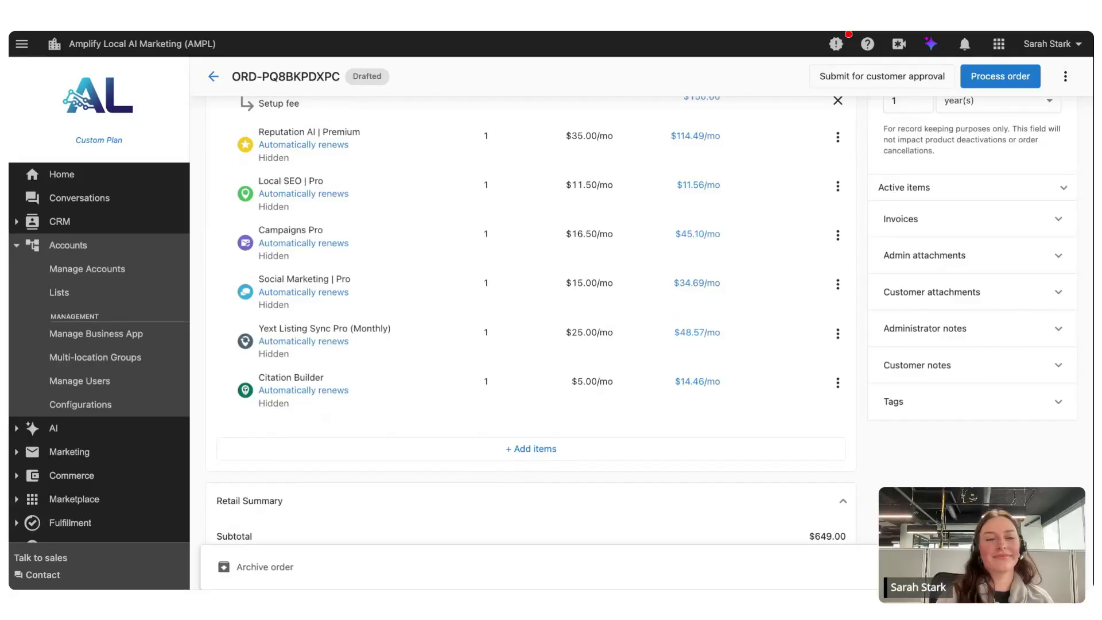
{"action": "scroll", "coordinate": [654, 321], "scroll_direction": "up", "scroll_amount": 5}
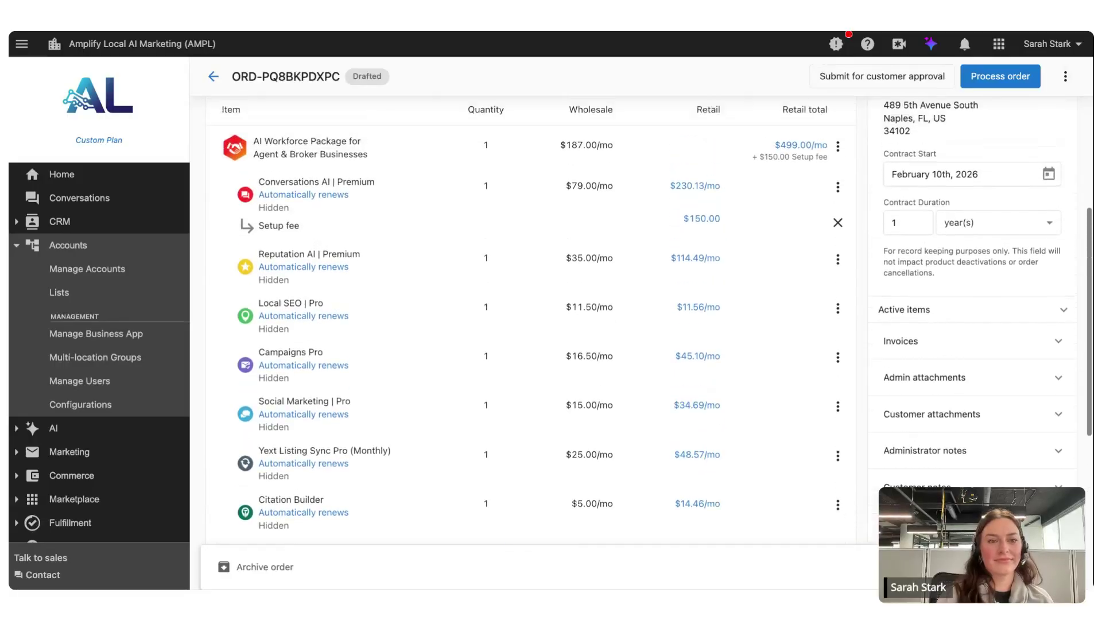
{"action": "scroll", "coordinate": [784, 201], "scroll_direction": "up", "scroll_amount": 3}
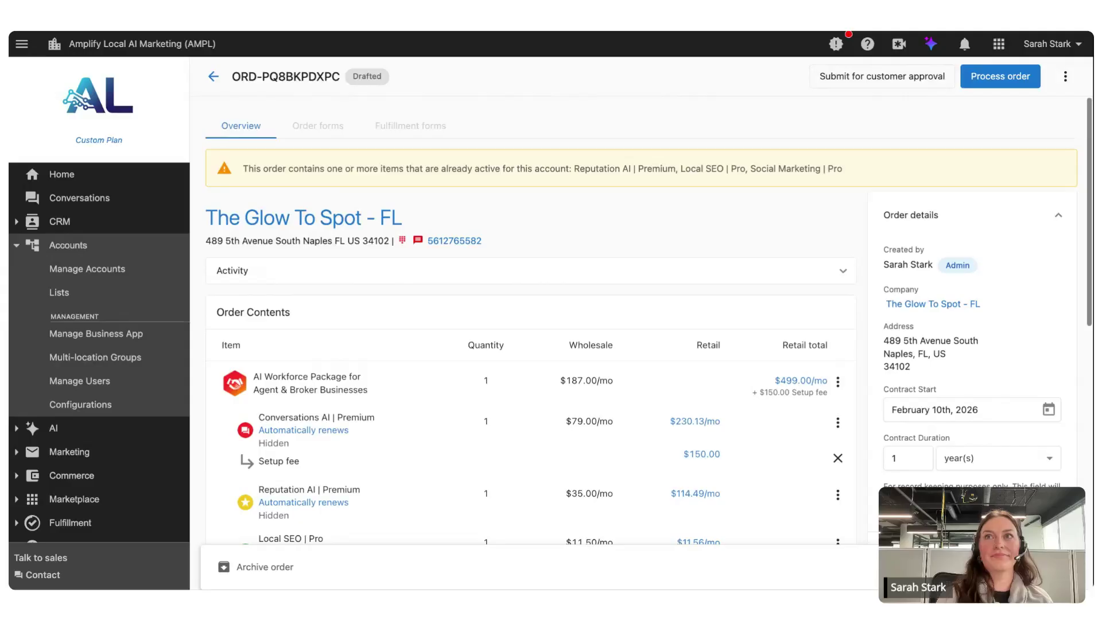